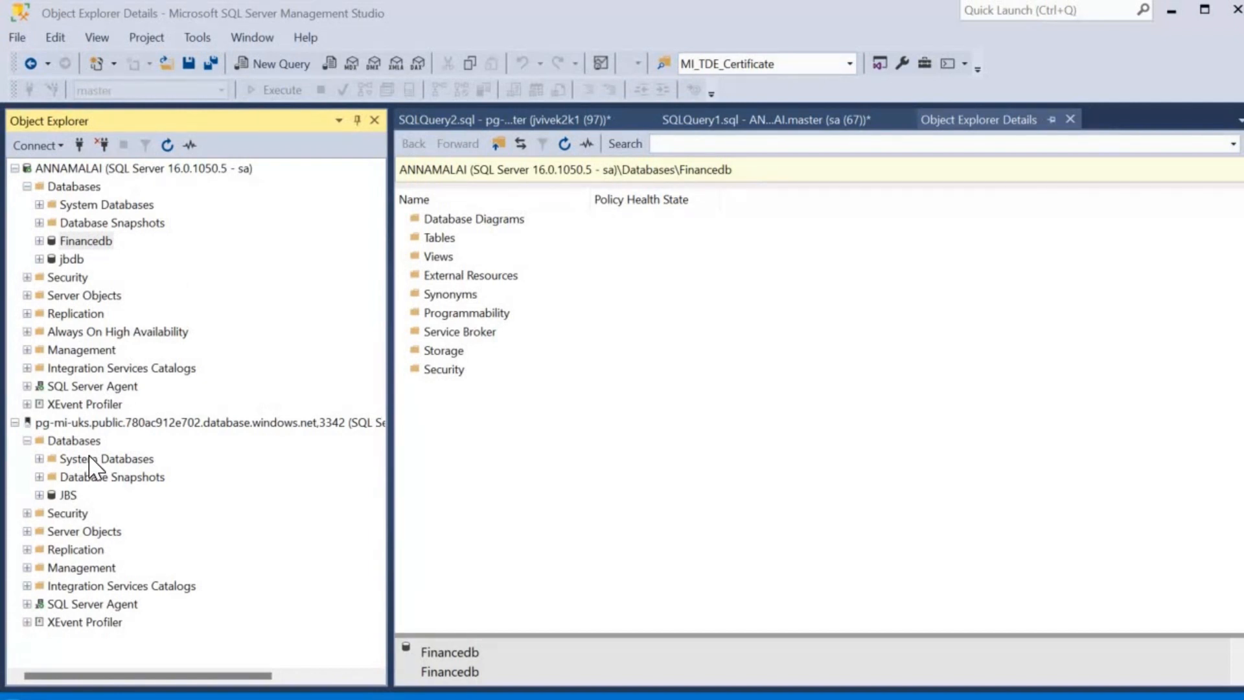
Open the backup settings for the Financedb database on the ANNAMALAI server.
right_click(105, 255)
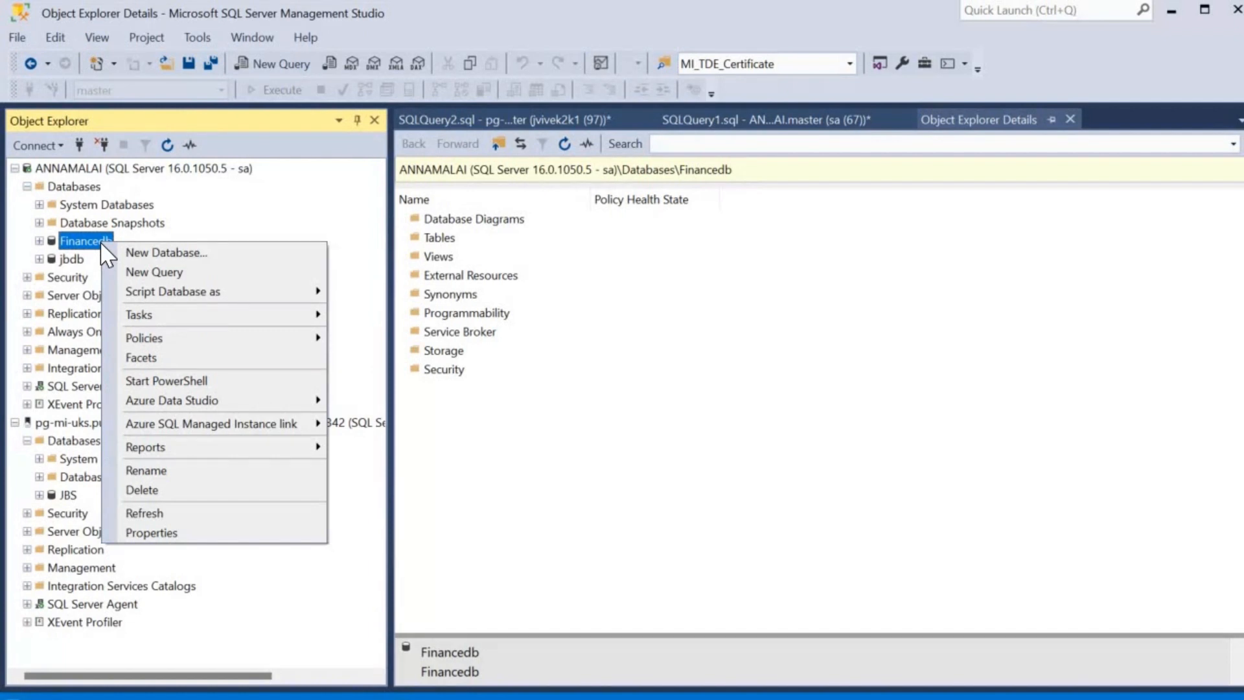
mouse_move(258, 400)
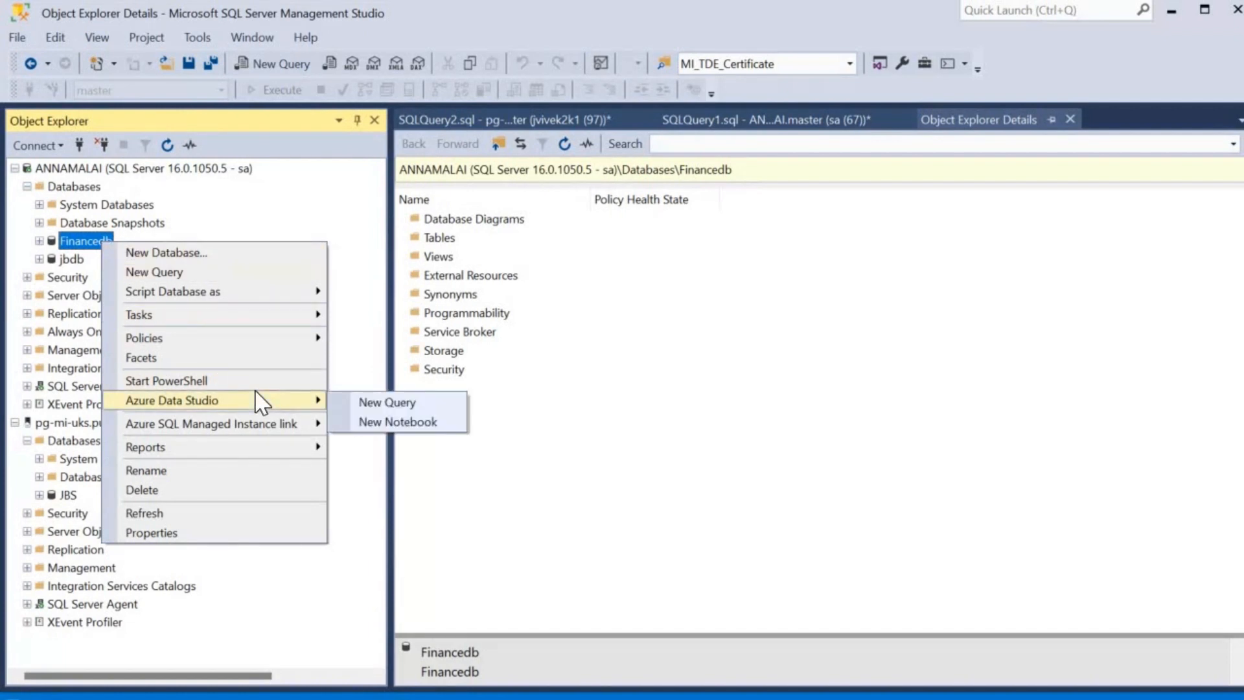
mouse_move(279, 317)
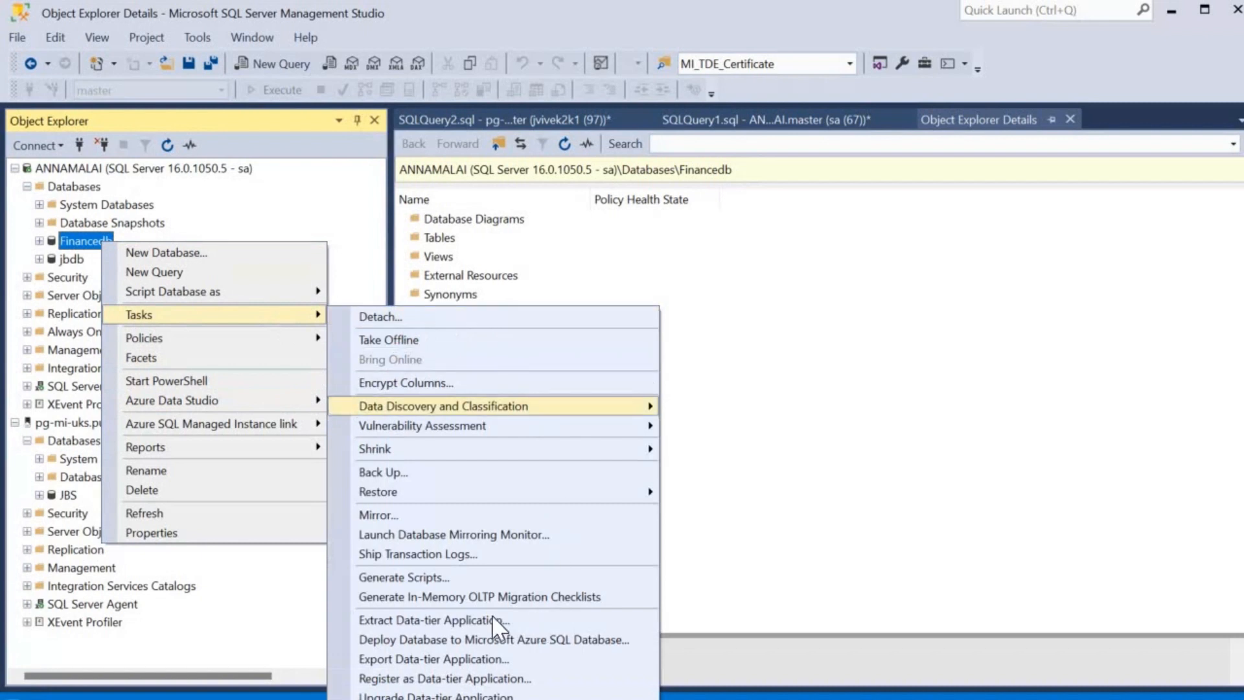
click(452, 472)
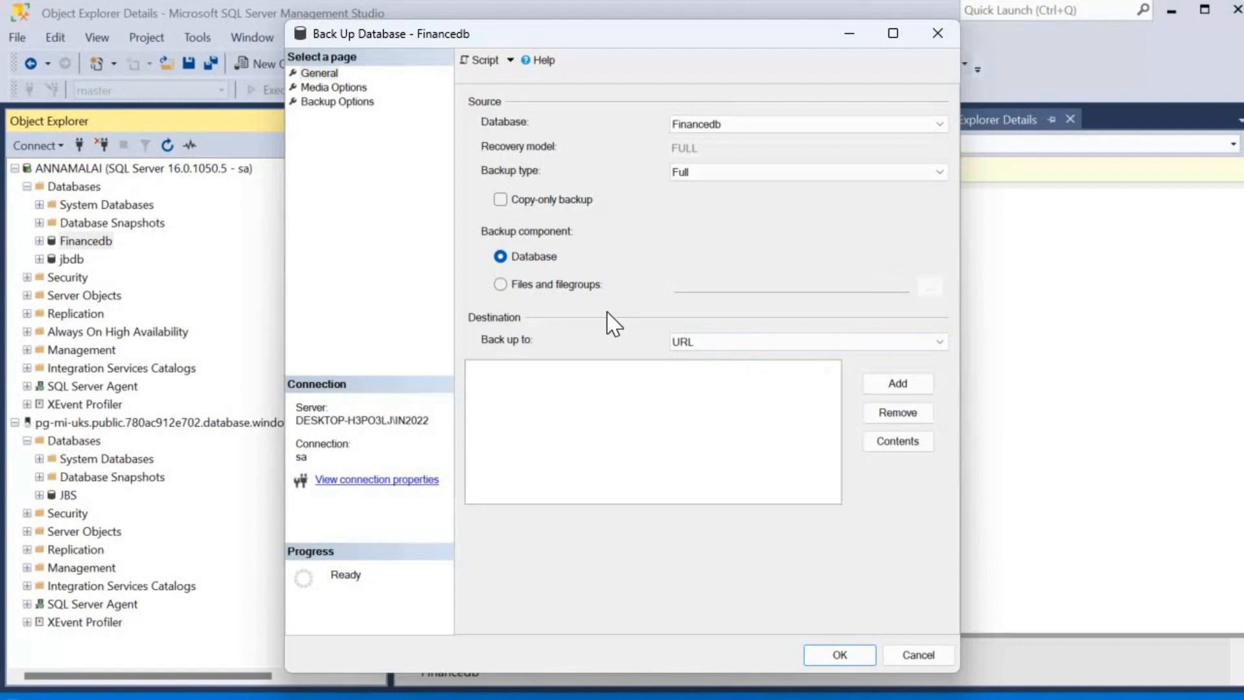
Add the mimigration container in storage account dbarchivalsas as URL destination, with a credential expiring 28 September 2024, and run the full backup.
click(901, 385)
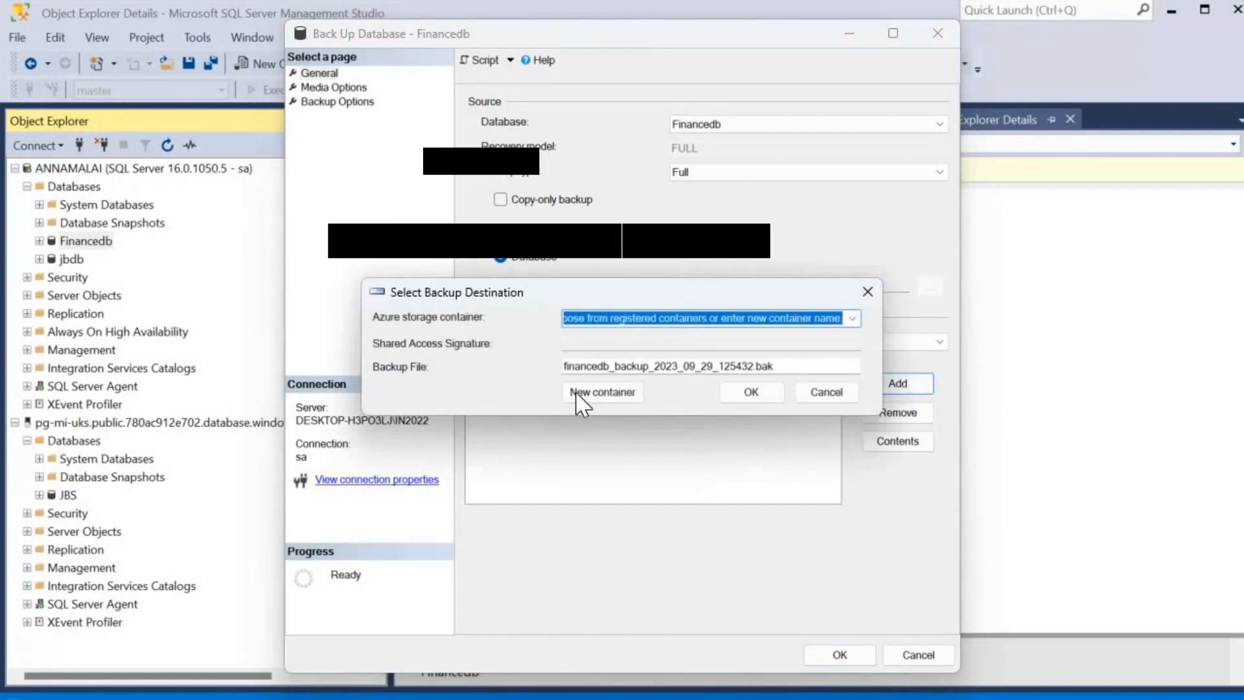
click(576, 391)
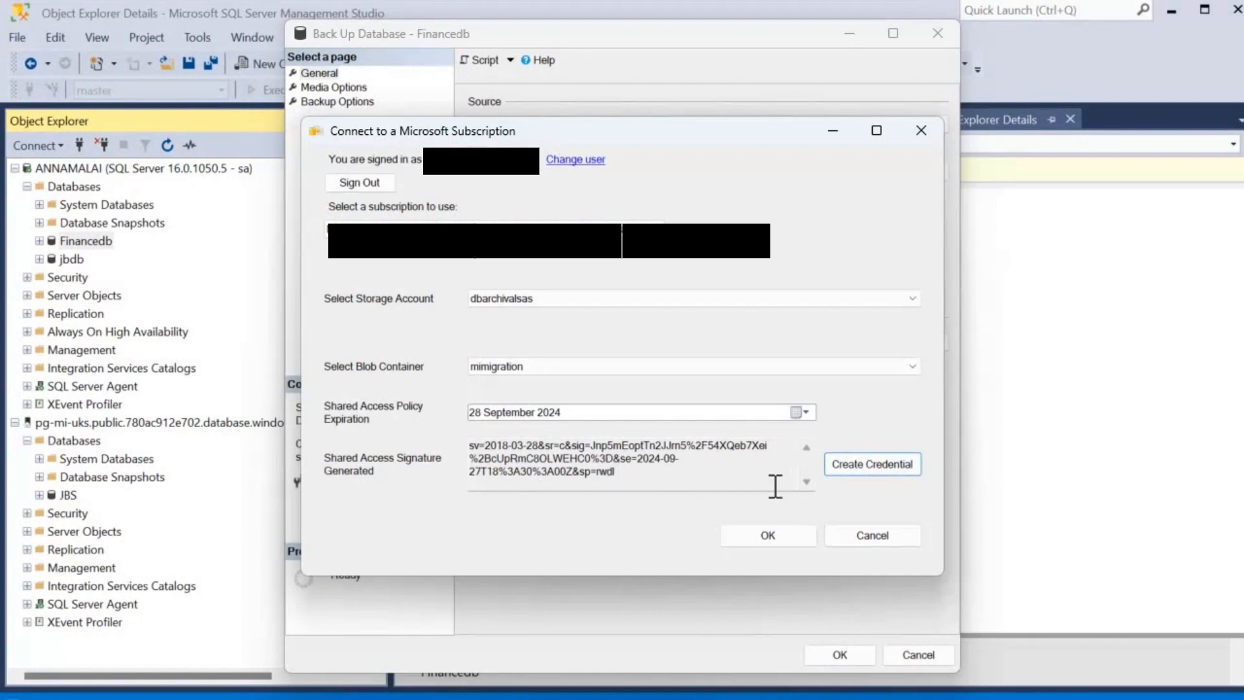
click(781, 539)
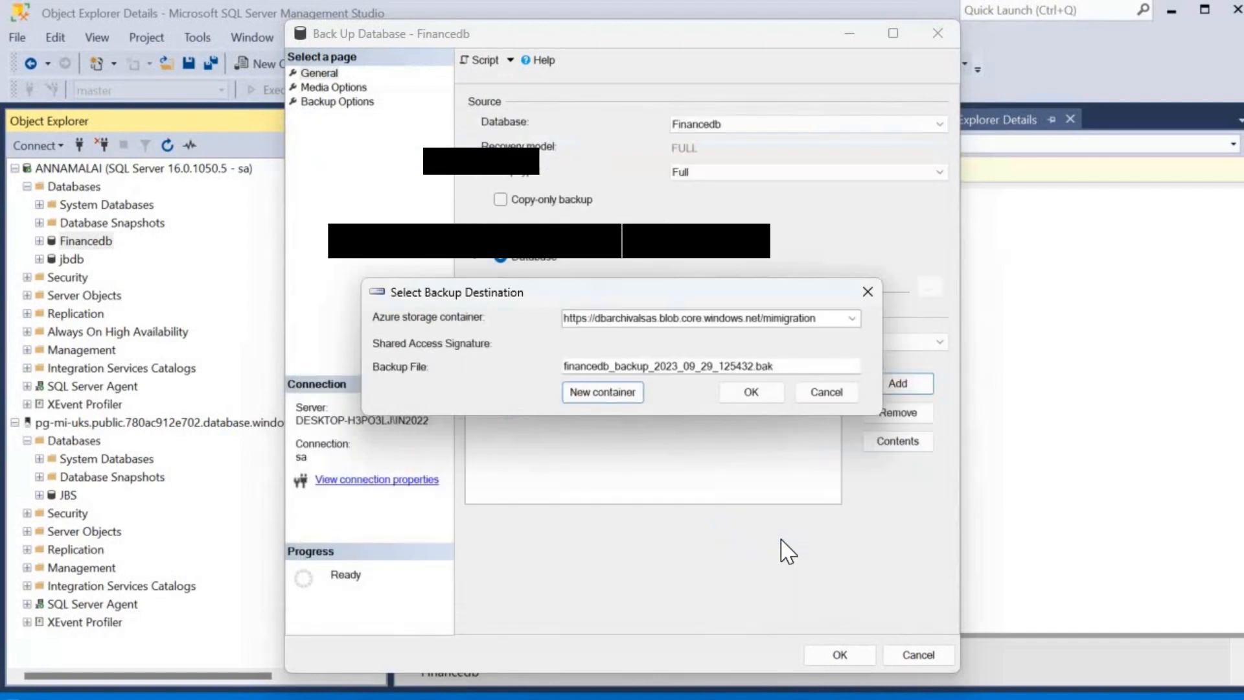
click(752, 392)
click(807, 492)
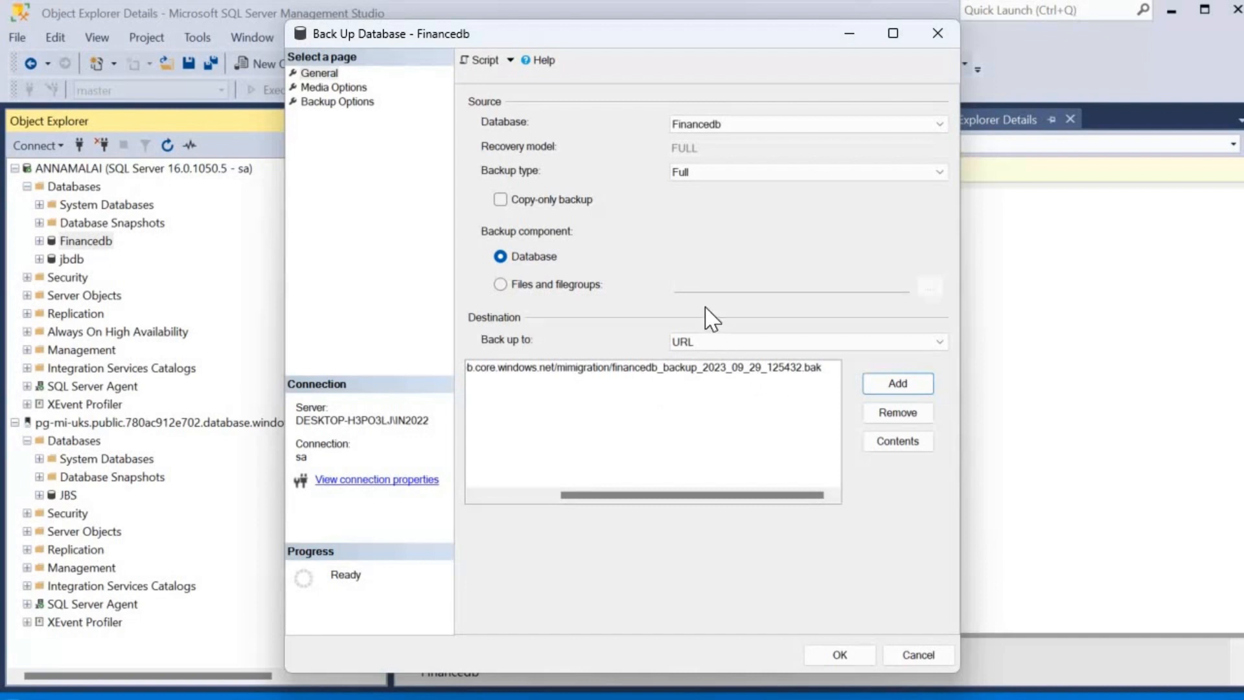
click(861, 658)
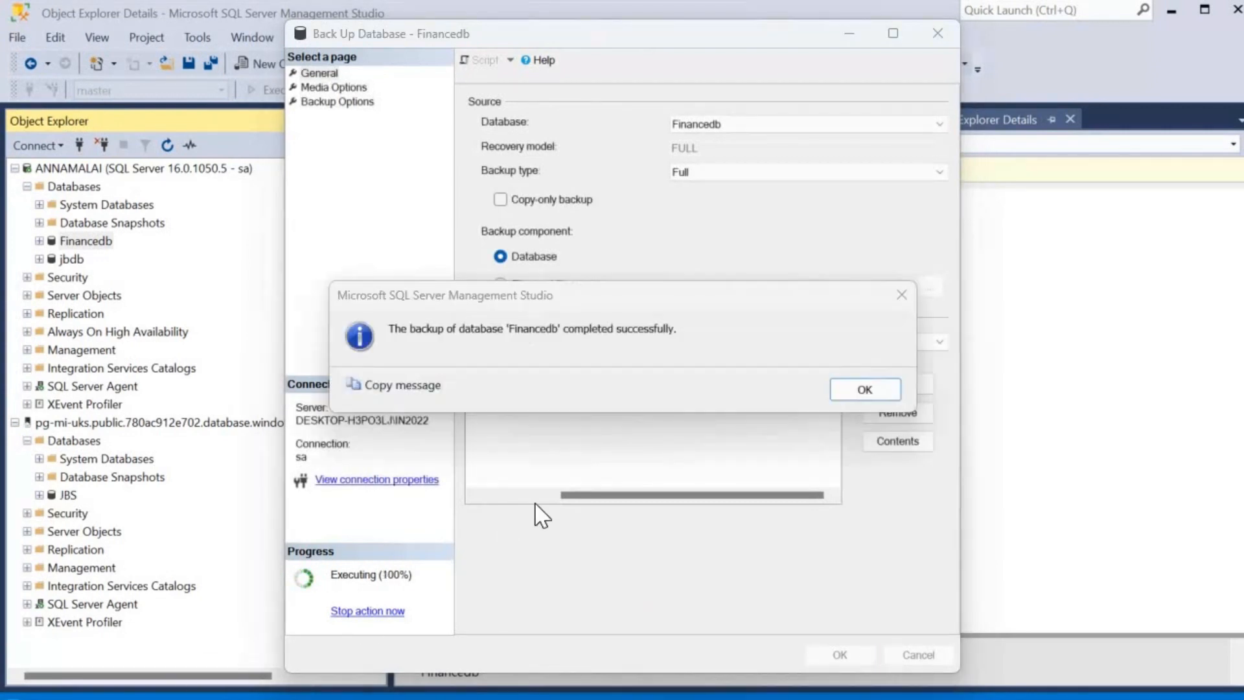
click(864, 389)
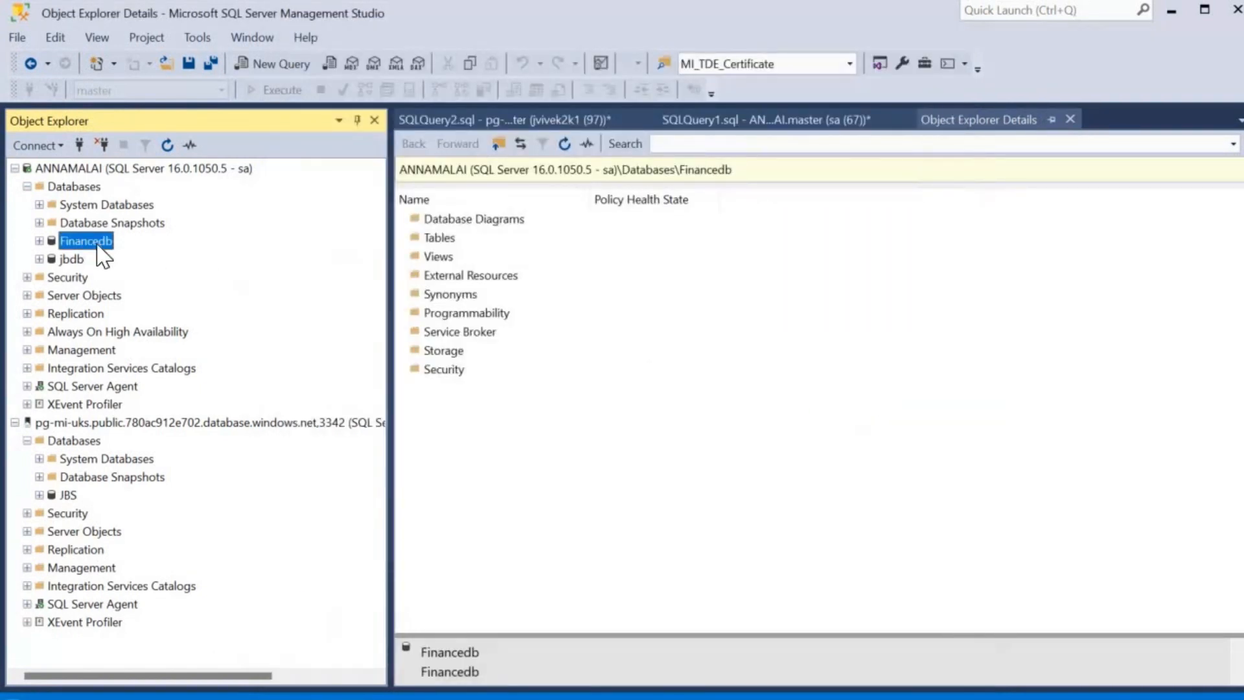
Set up another backup of Financedb with the backup type Transaction Log.
right_click(97, 246)
mouse_move(272, 312)
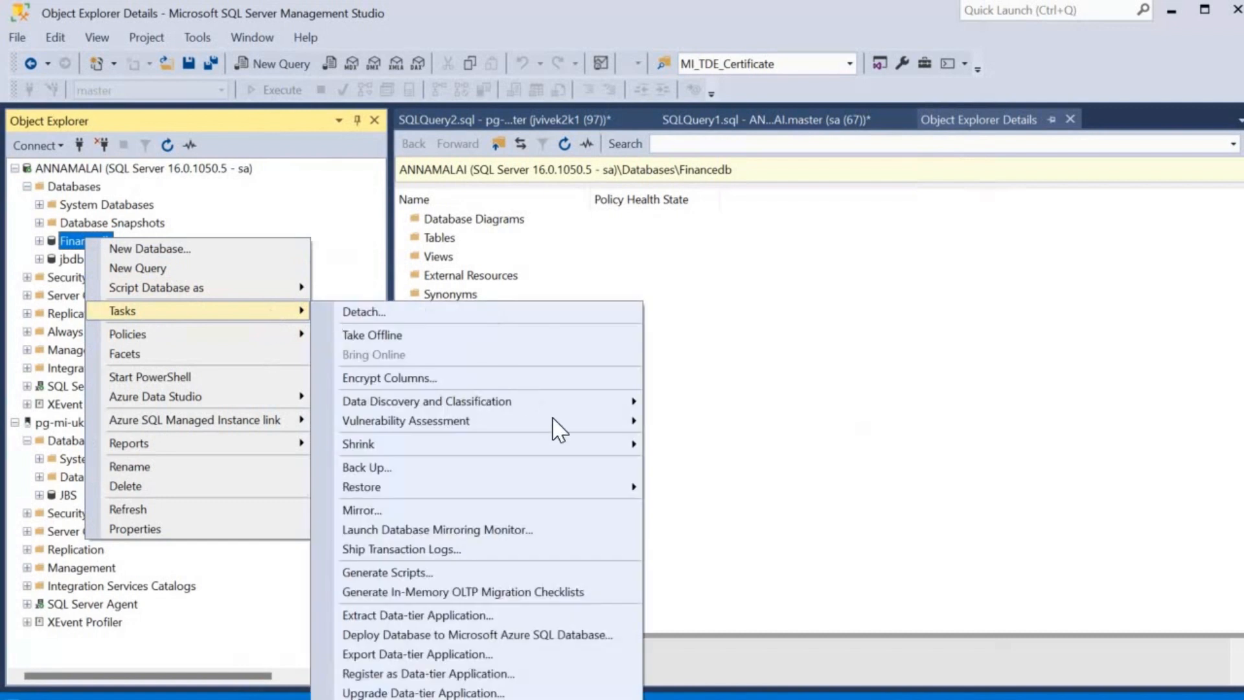
click(548, 469)
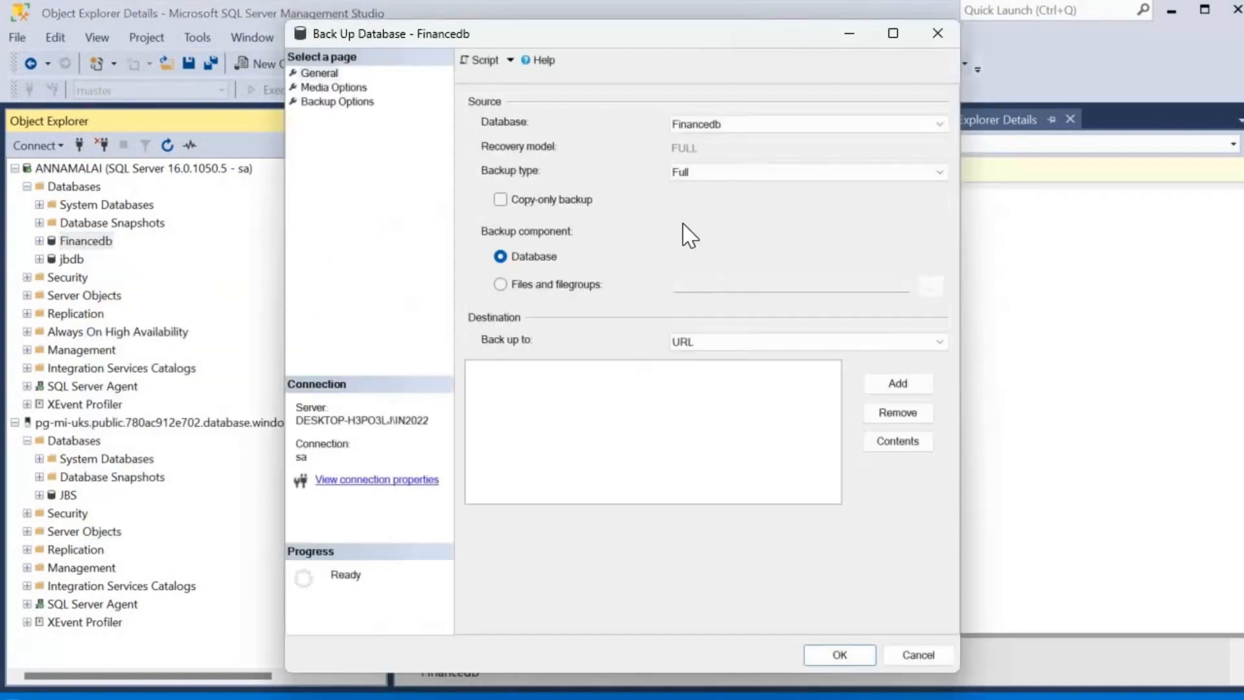
click(737, 172)
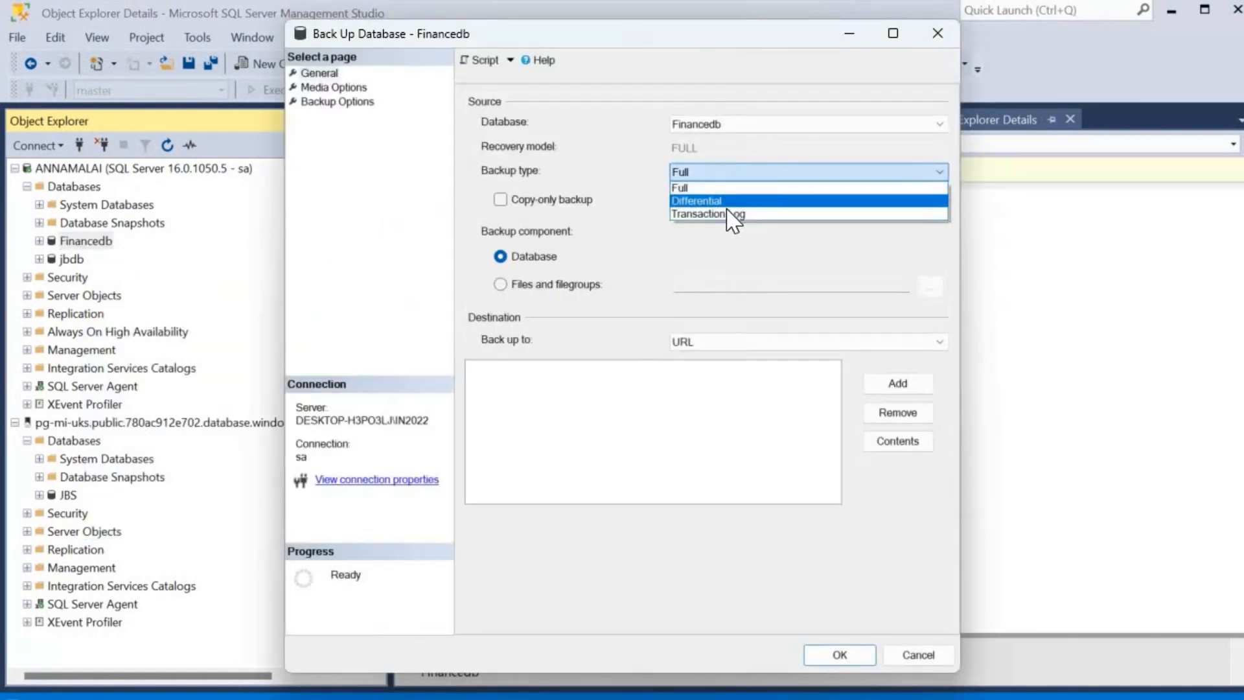
click(734, 215)
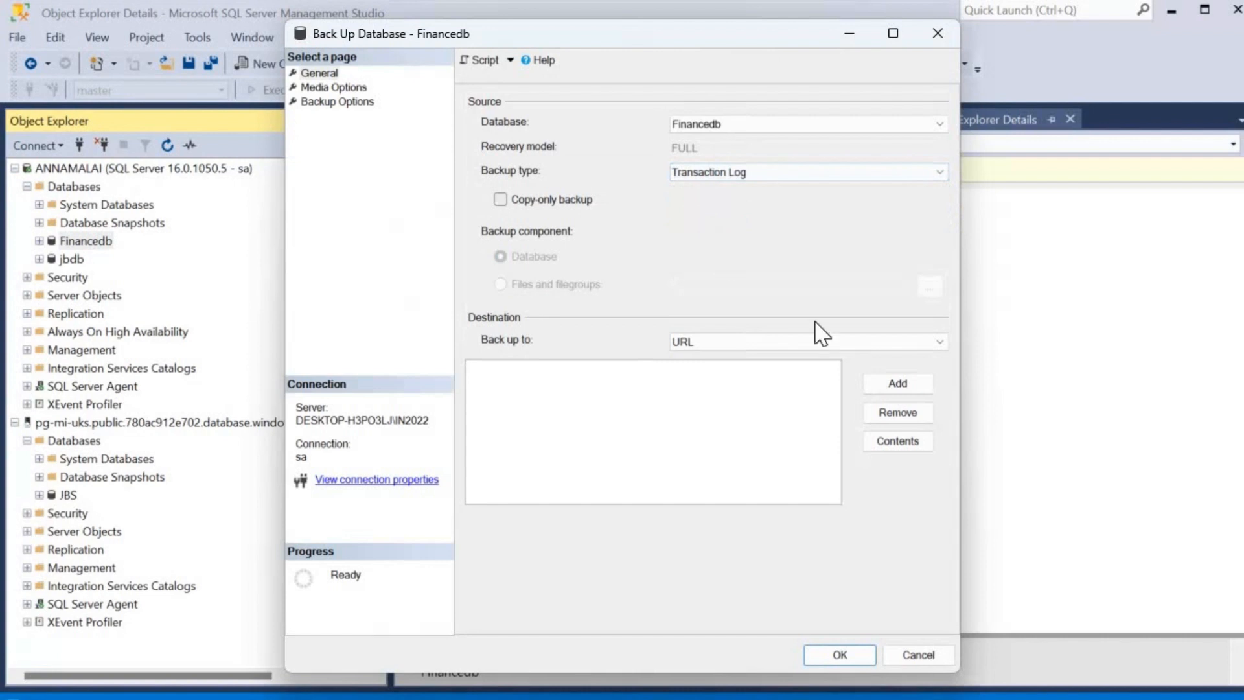
Add the mimigration container in dbarchivalsas as the log backup's URL destination, with the file named financedb_backup_2023_09_29_125754.trn.
click(911, 387)
click(599, 395)
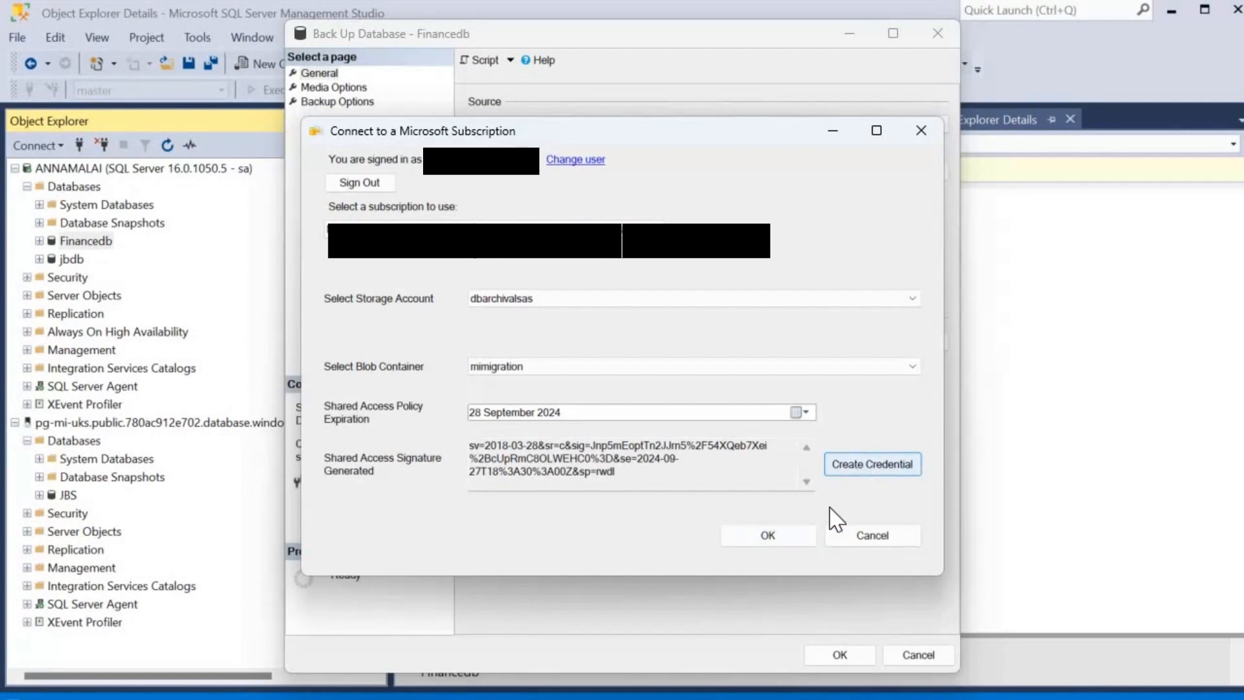
click(768, 536)
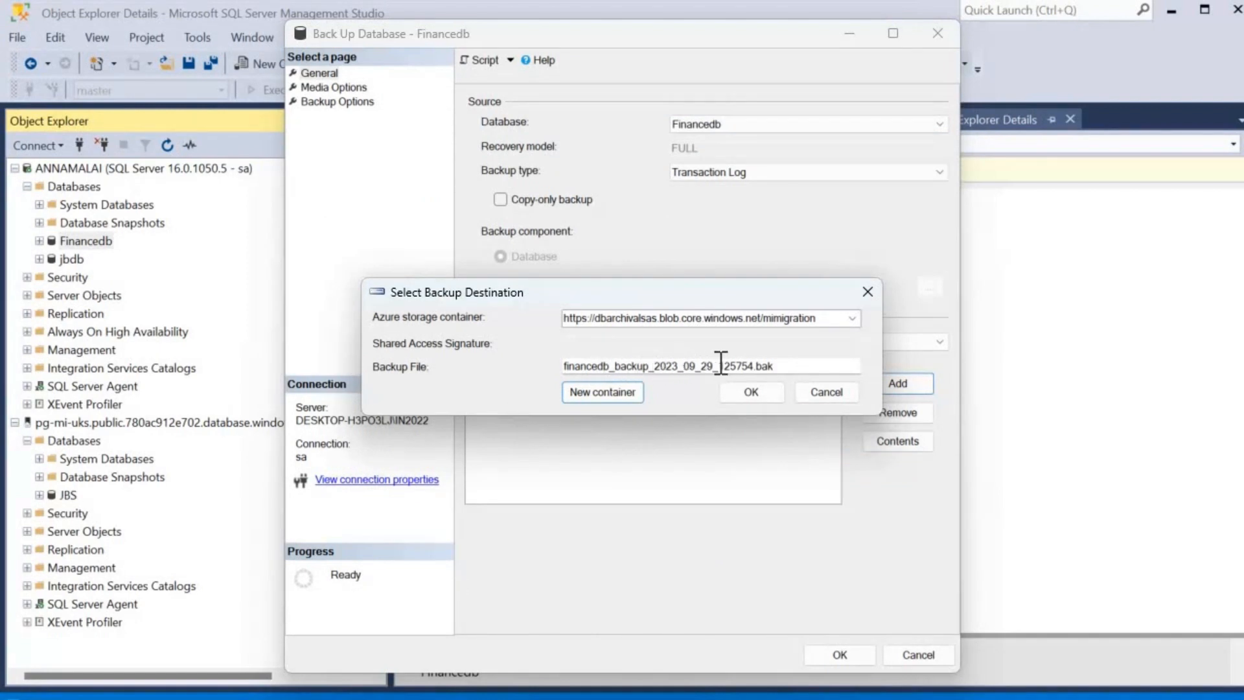
click(759, 366)
click(751, 393)
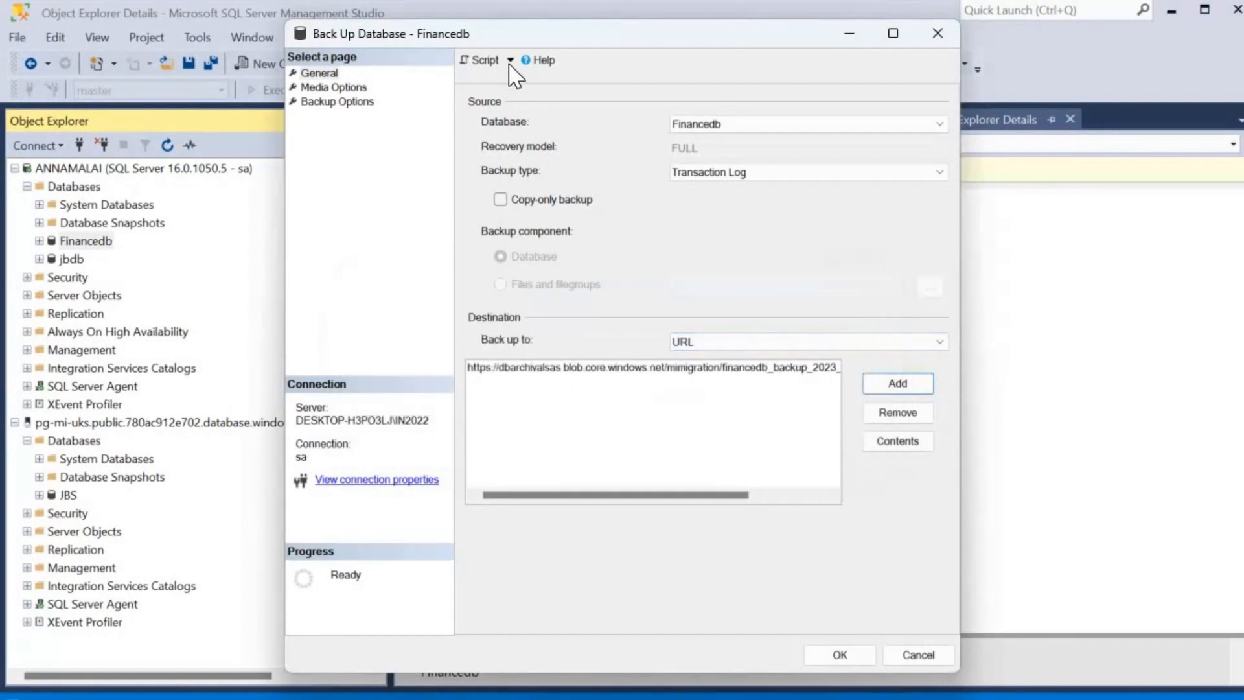
Script the log backup of Financedb to a new query window and close the backup settings without running them.
click(509, 61)
click(519, 83)
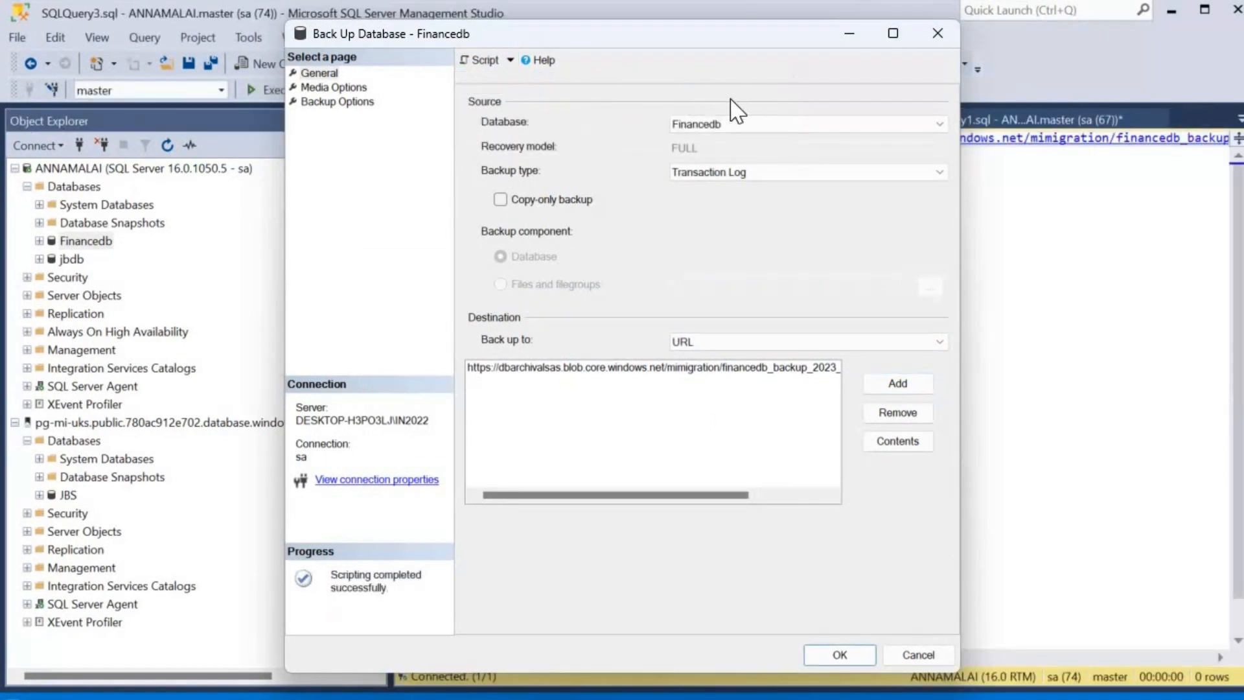
click(918, 654)
Put the TO URL and WITH clauses of the BACKUP LOG script on separate lines, set STATS to 1 and execute it.
click(632, 139)
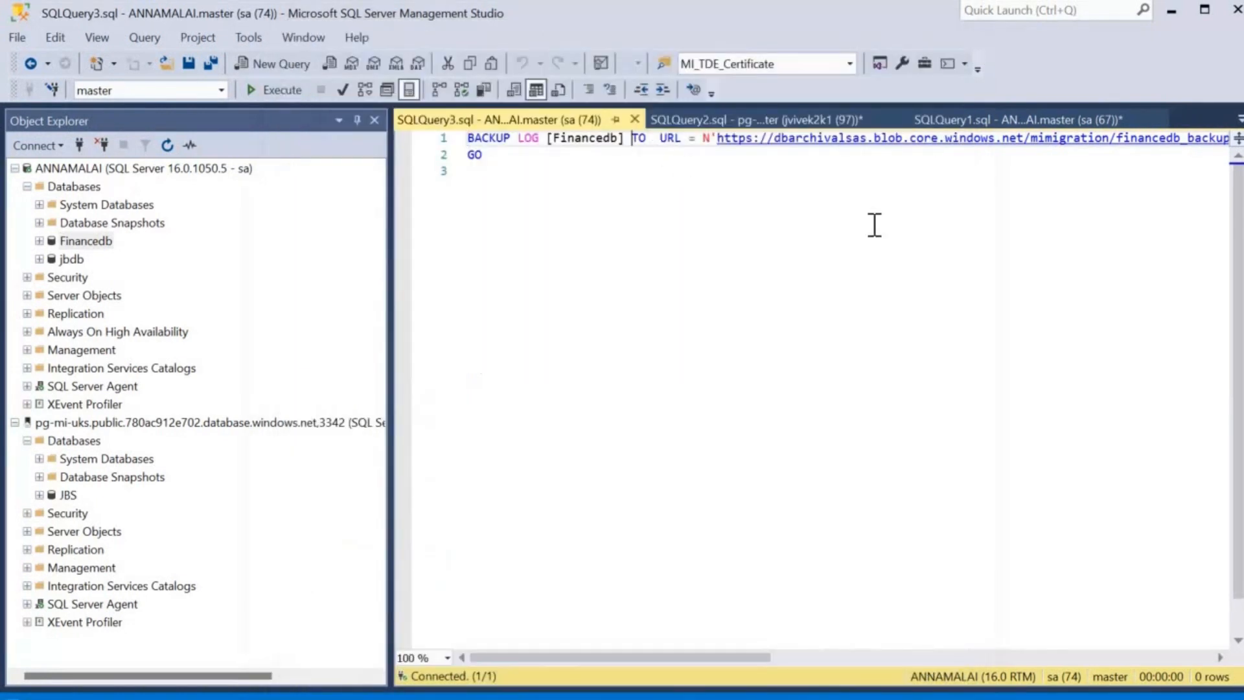
key(Return)
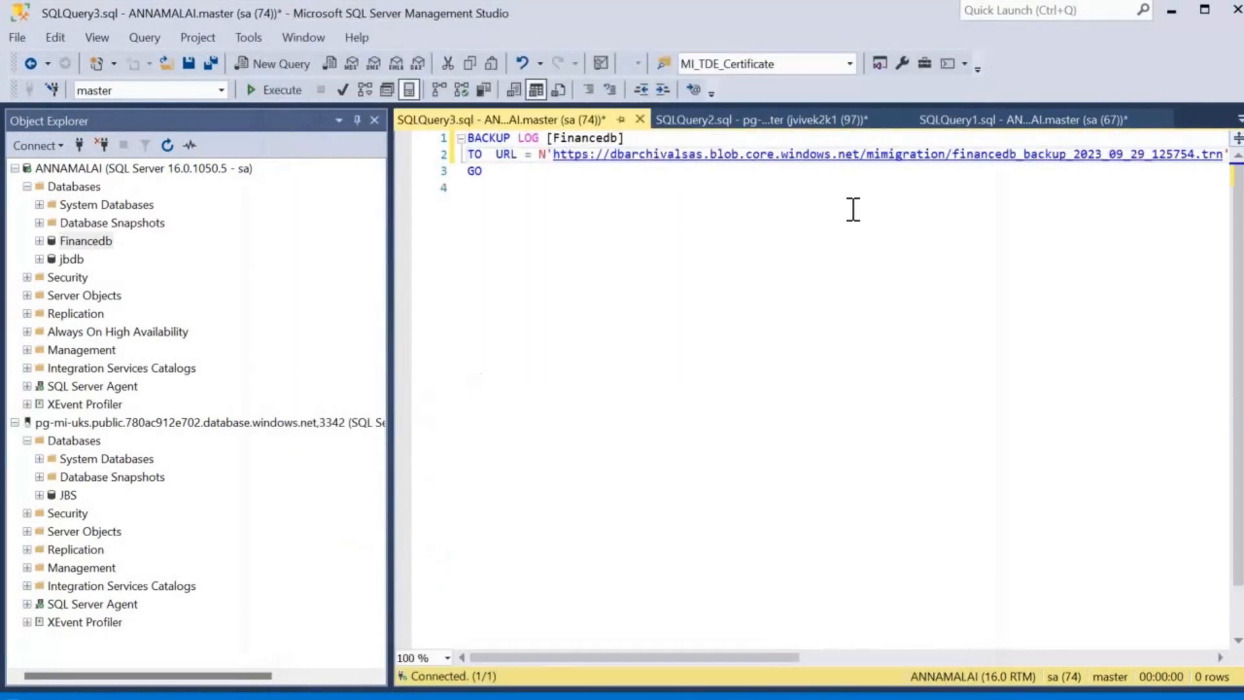
drag(388, 247, 283, 259)
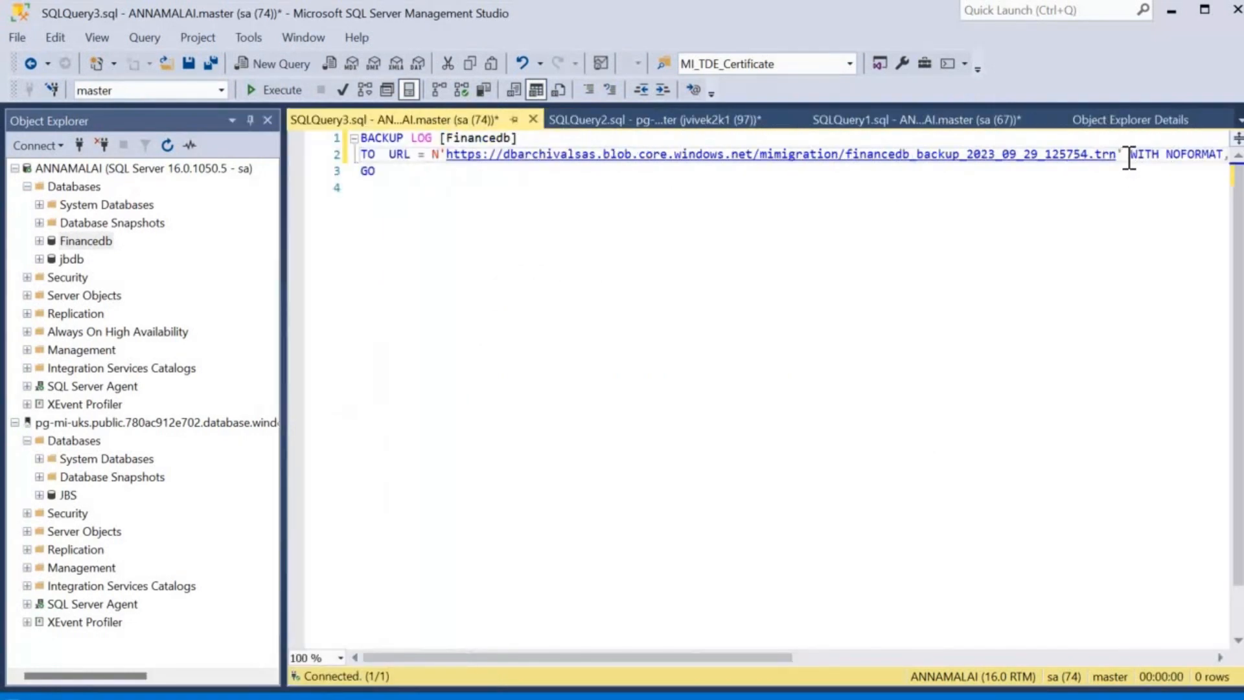
key(Return)
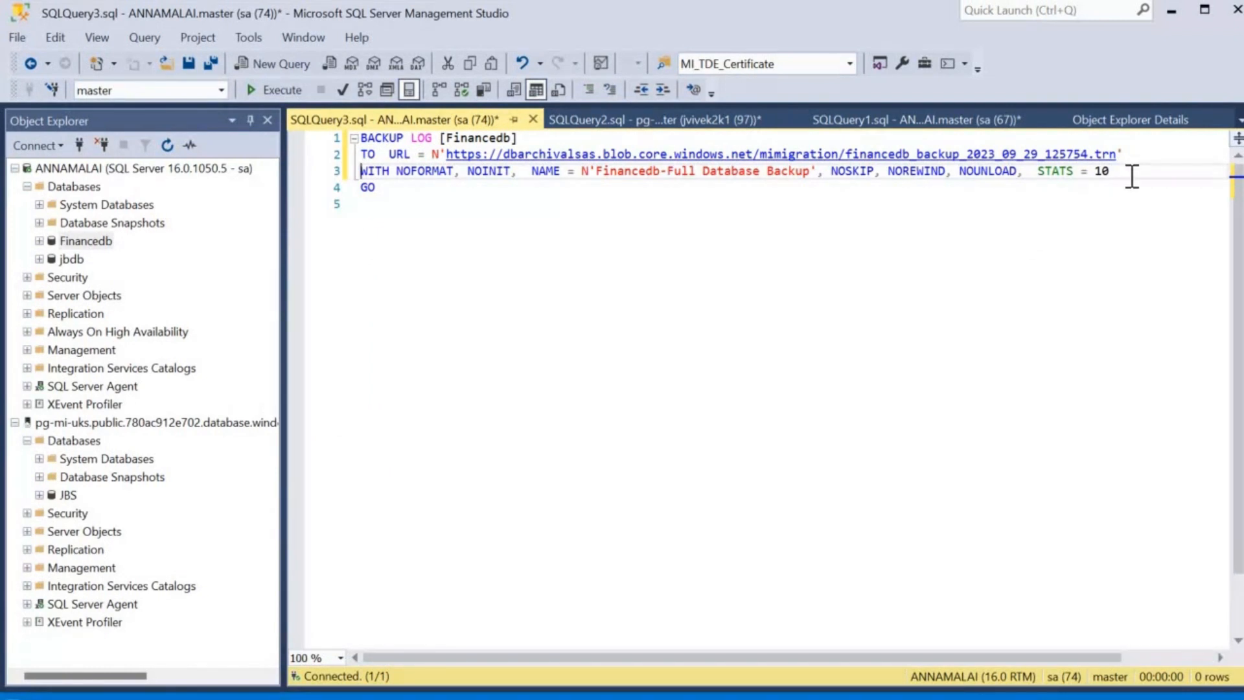
key(F5)
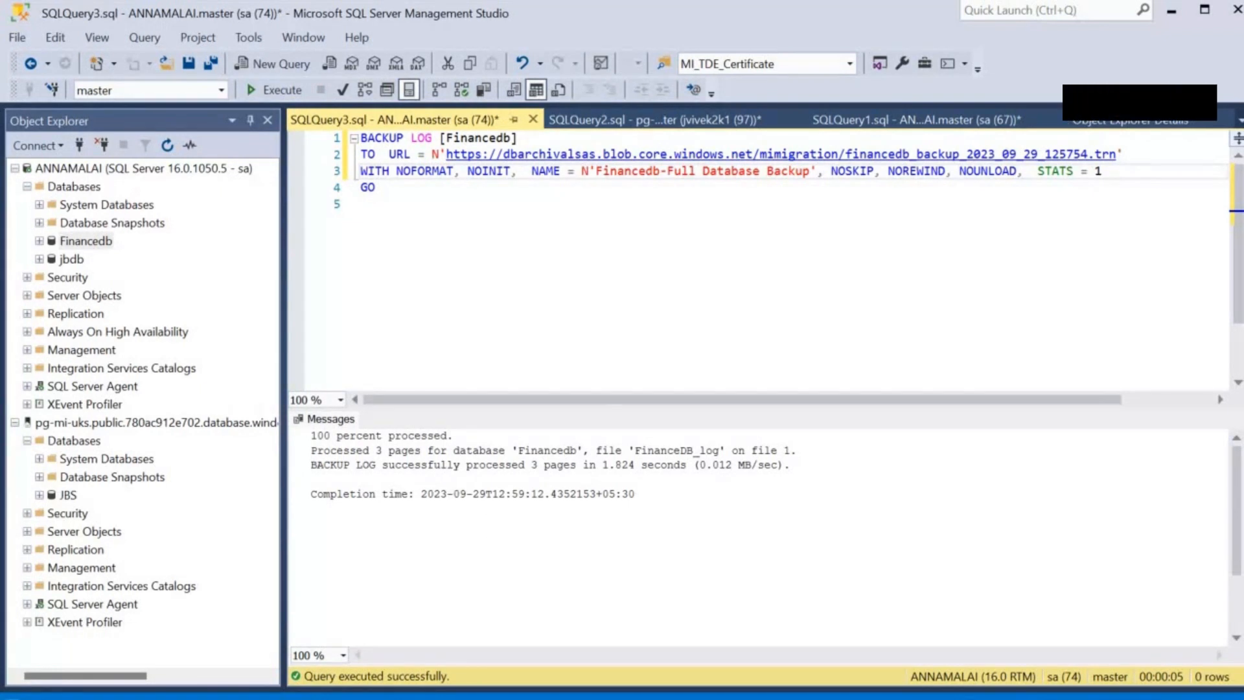
Switch to the Azure portal and refresh the mimigration container to check for the uploaded backup files.
key(alt+Tab)
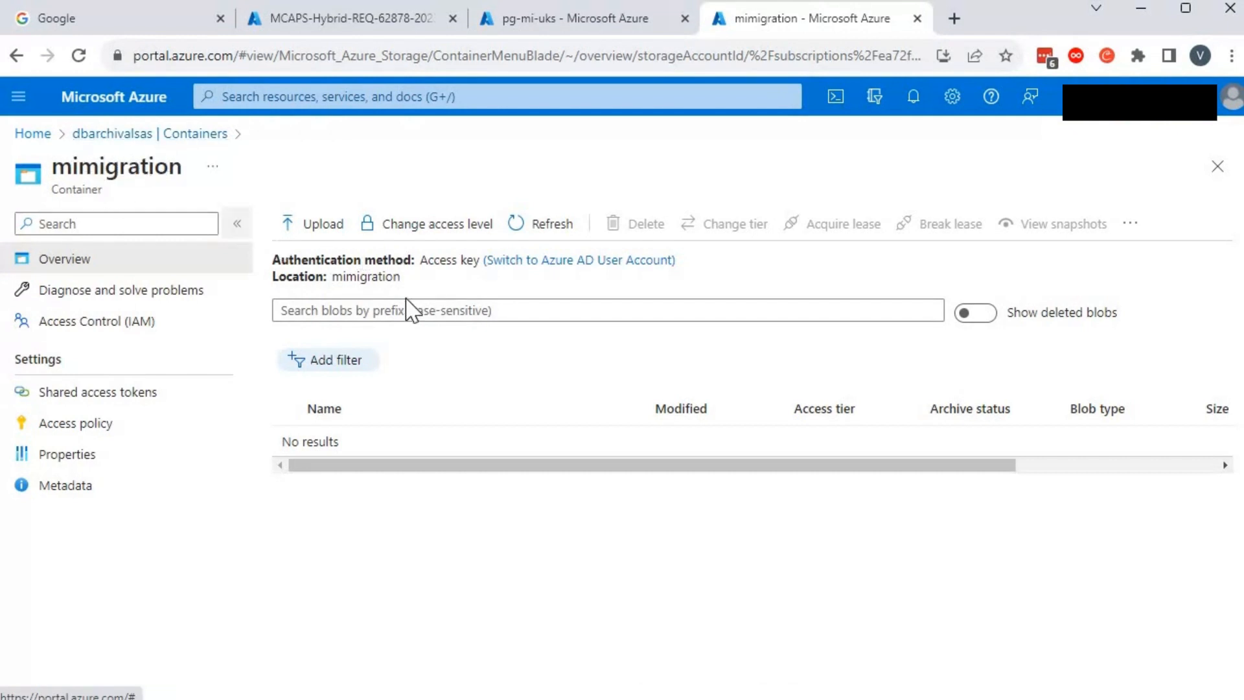
click(542, 235)
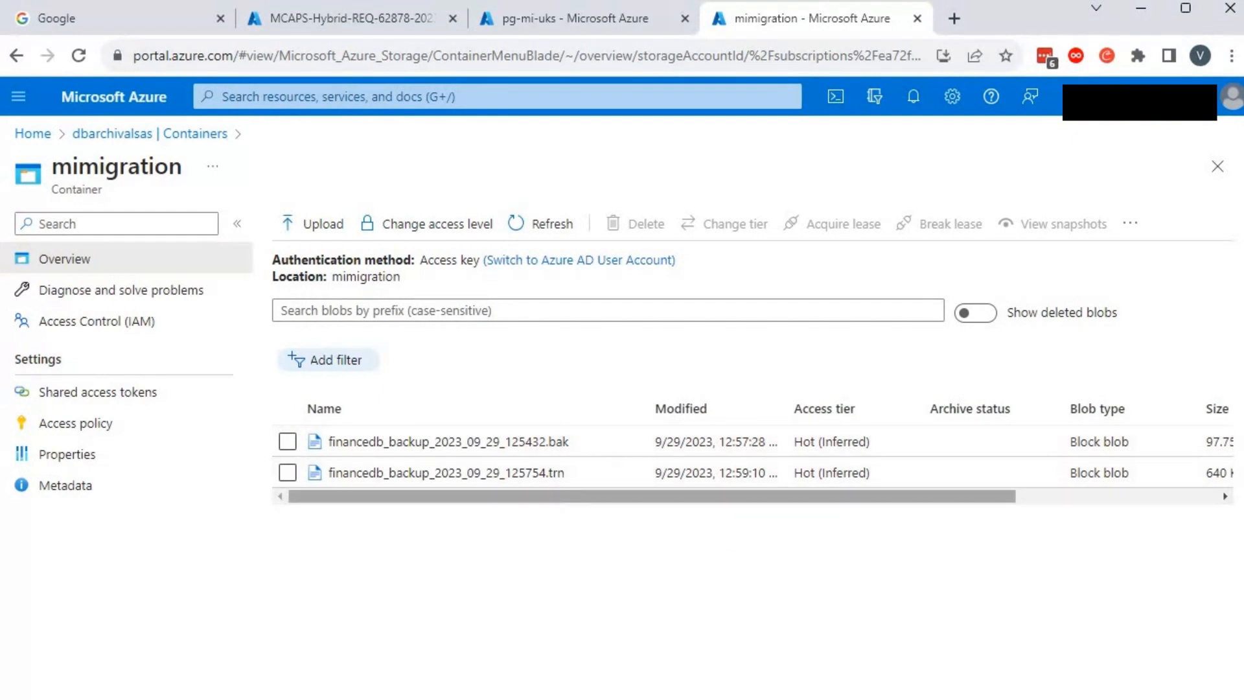
Switch to Azure Data Studio and check the installed extensions for Azure SQL Migration and its version.
key(alt+Tab)
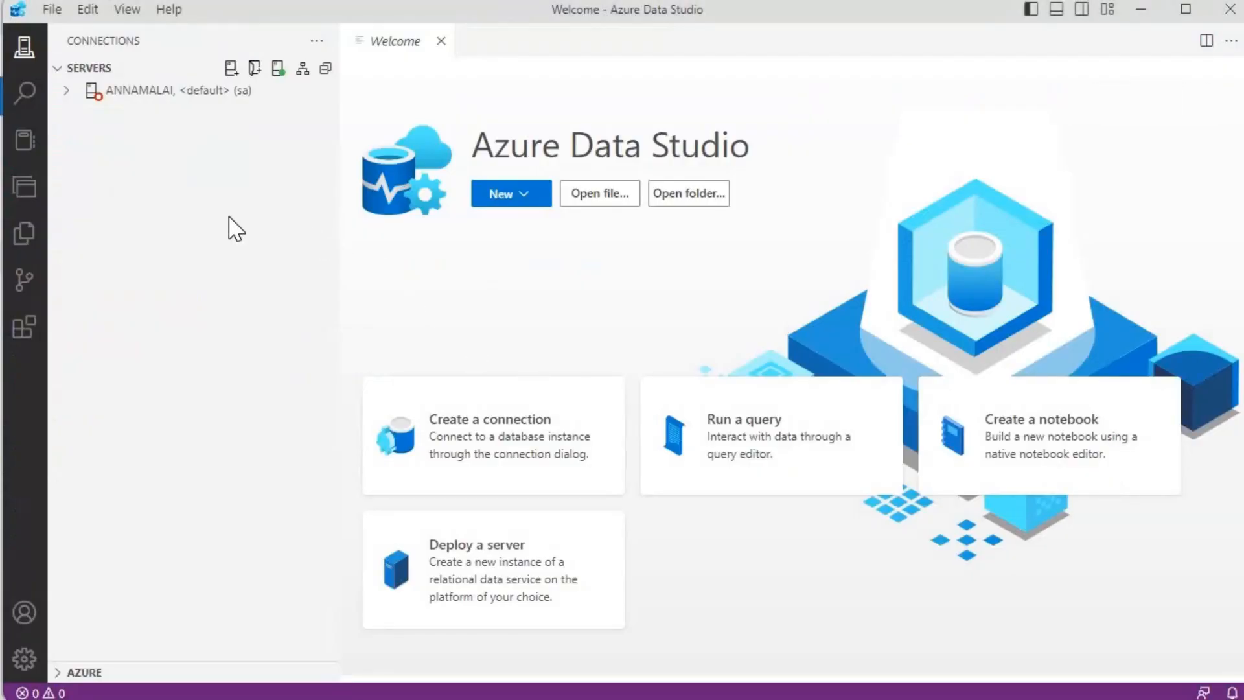
click(26, 343)
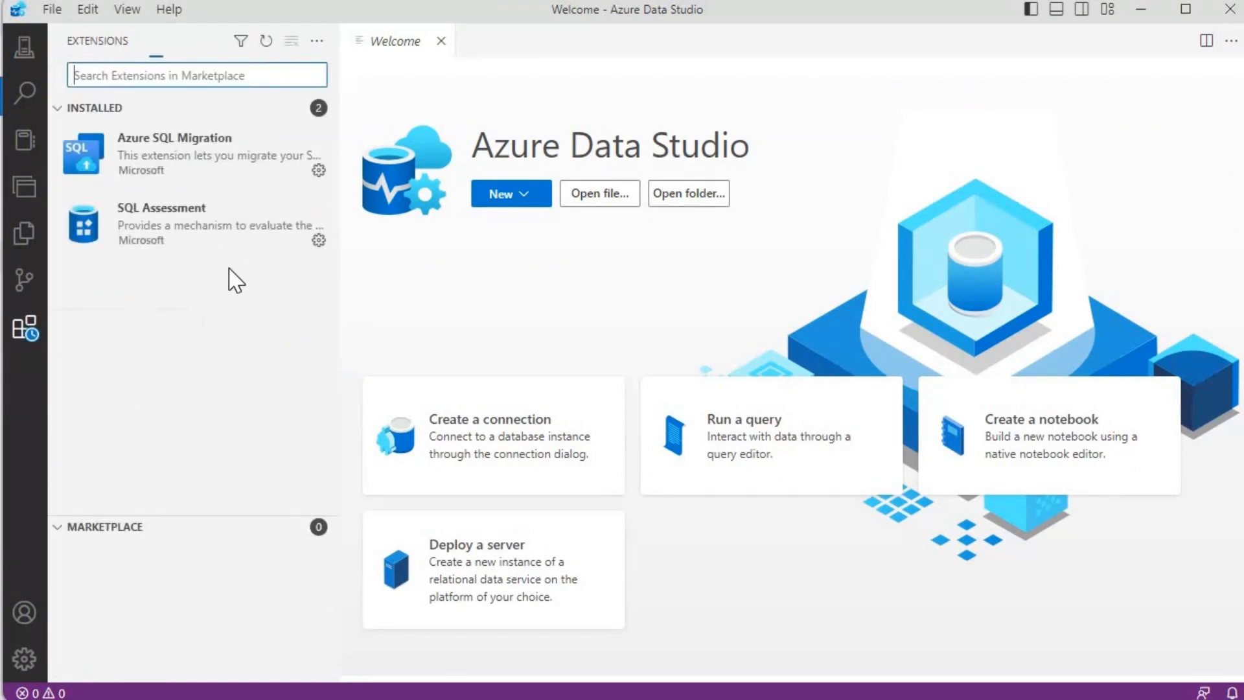
mouse_move(155, 181)
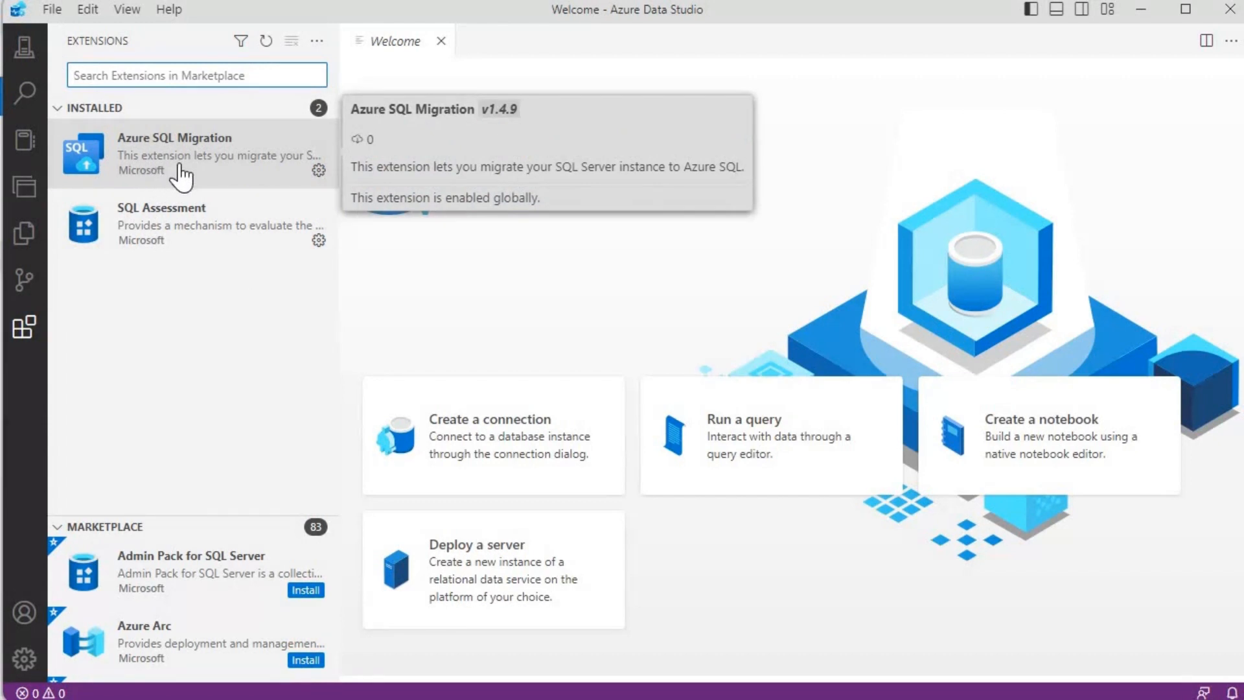
Check the program's version information and close it again.
click(168, 9)
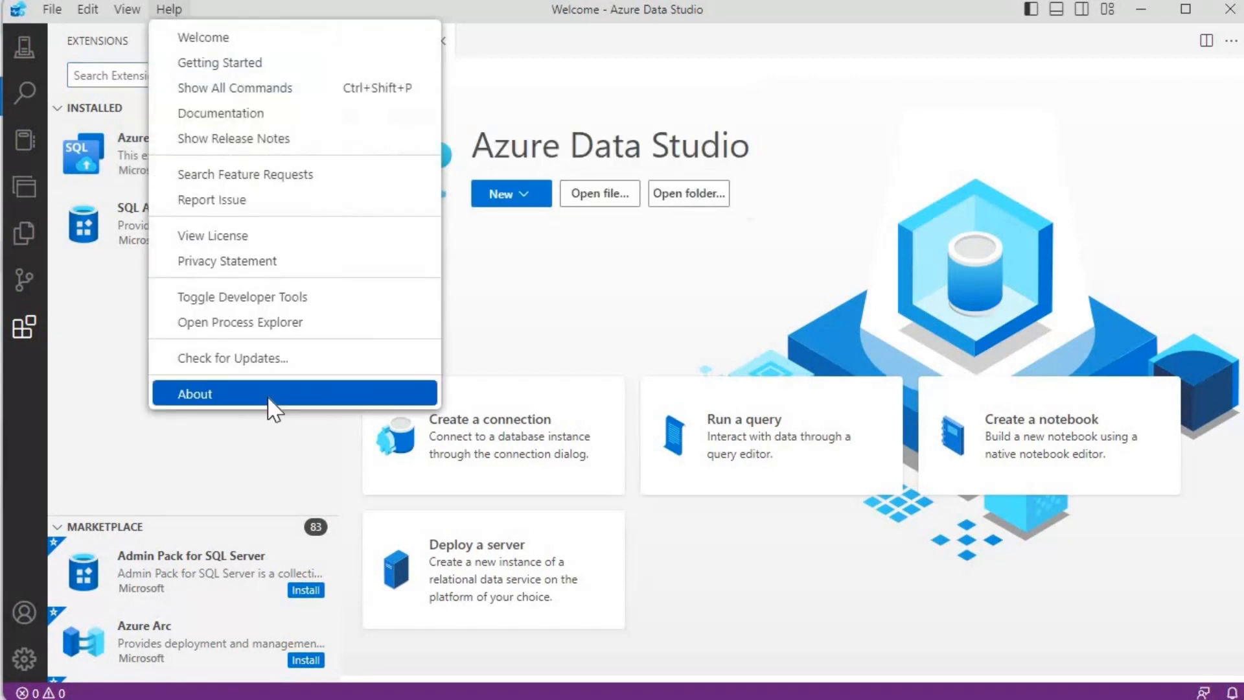
click(269, 397)
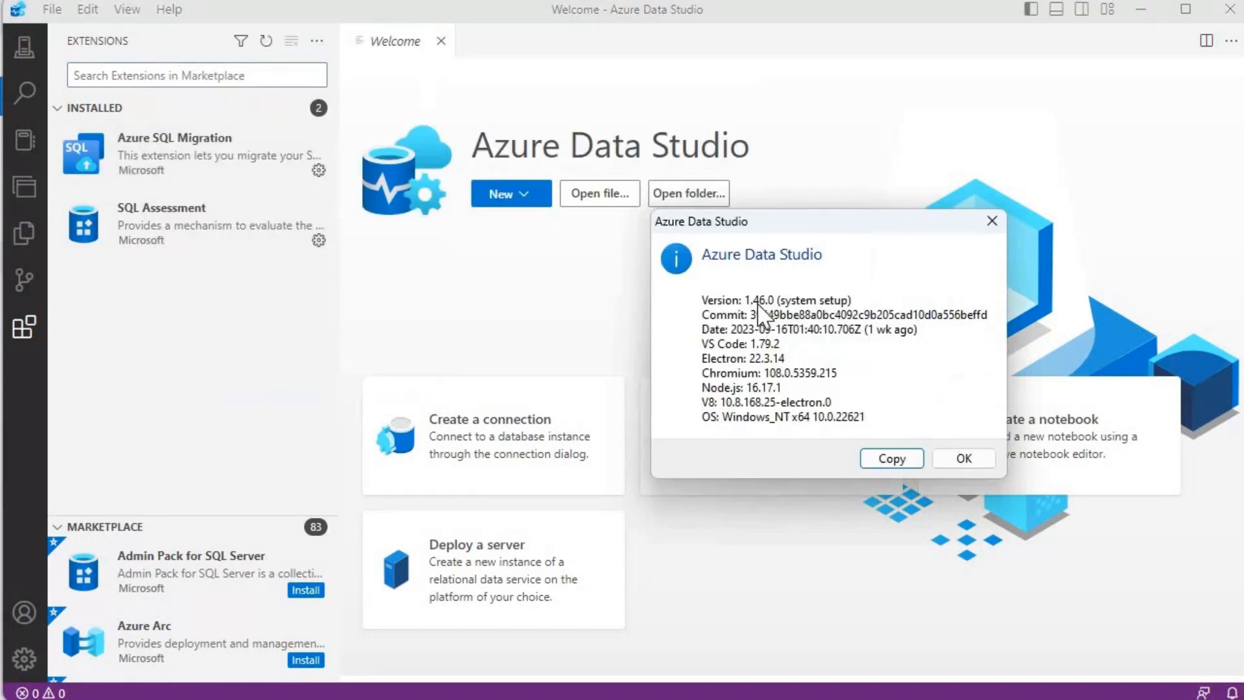
click(965, 458)
Enlarge the Marketplace list to view the extensions available for installation.
click(265, 71)
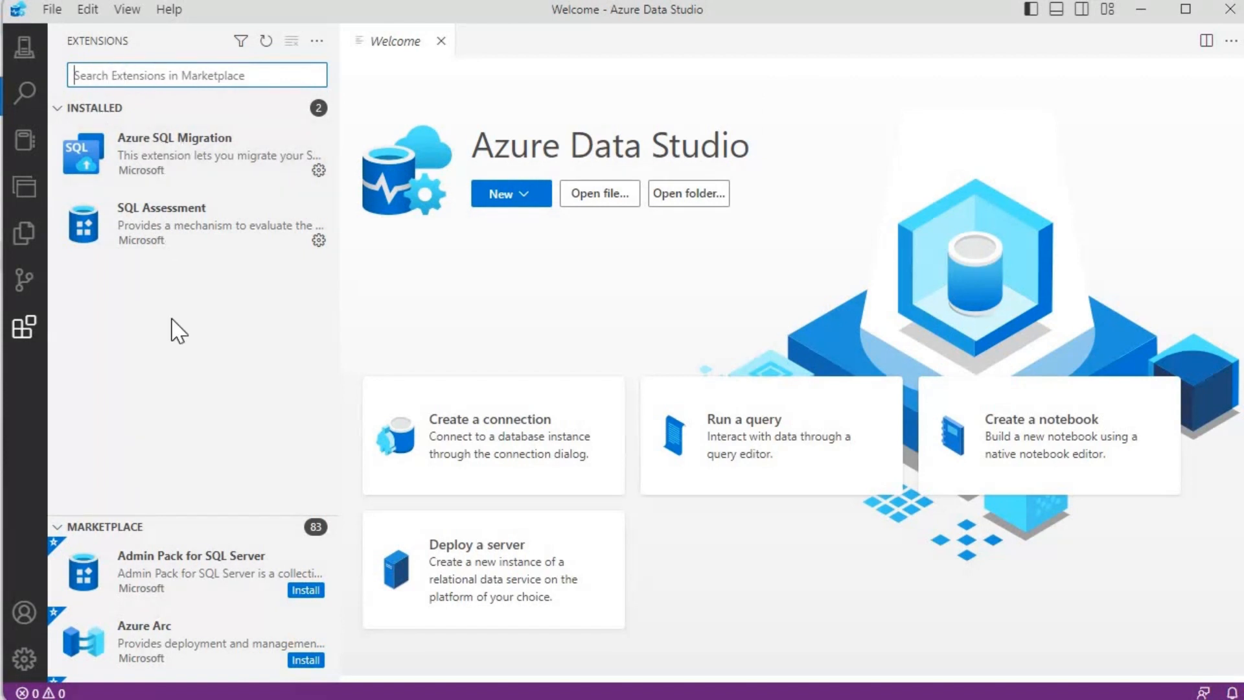
drag(177, 515, 203, 288)
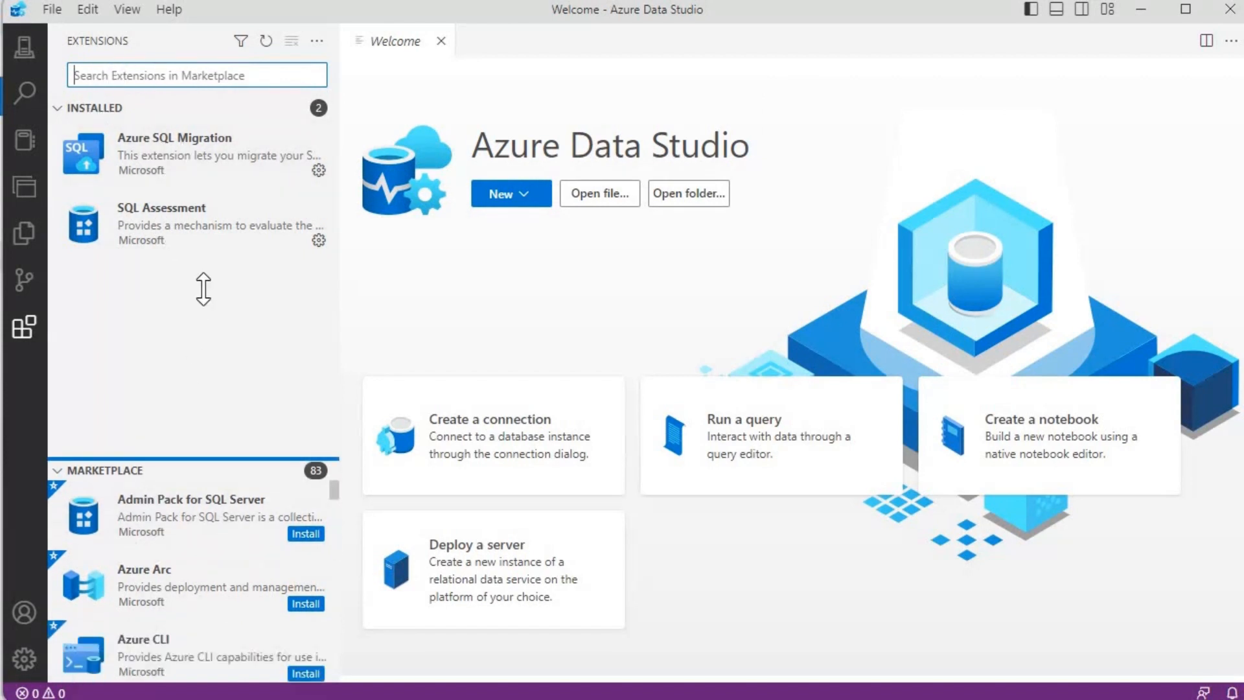
mouse_move(298, 431)
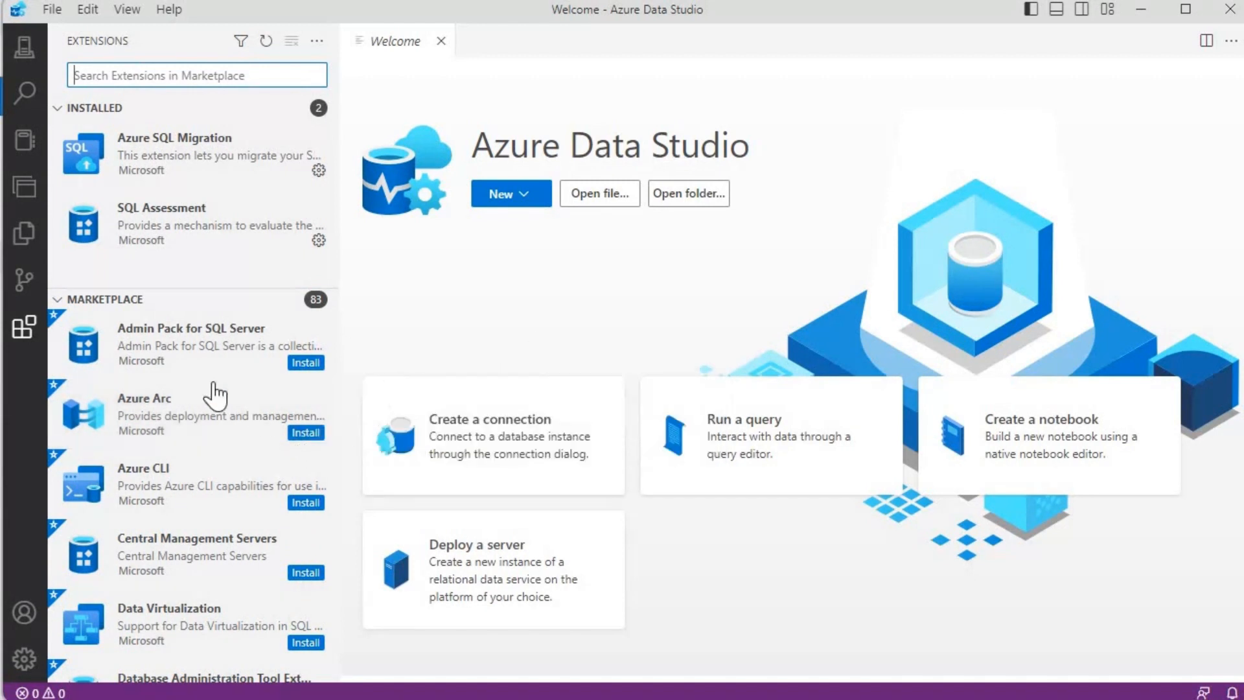
Review the saved server connection's details and the available authentication types, leaving the connection dialog without connecting.
click(24, 47)
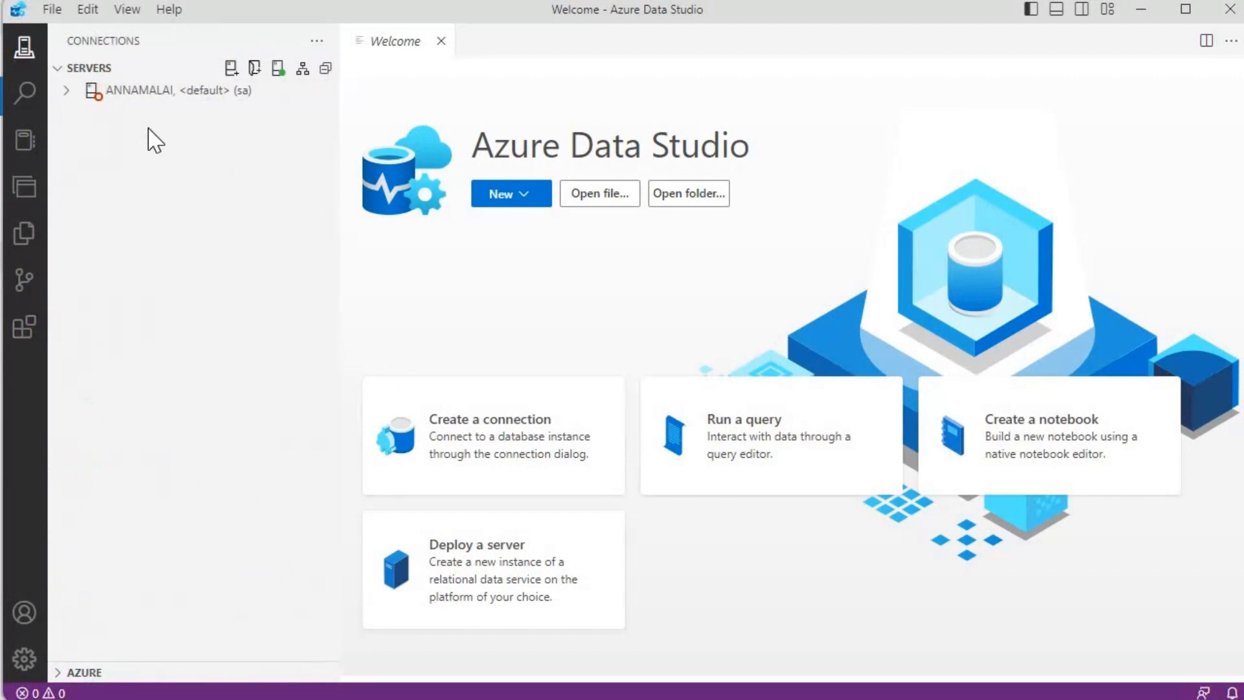
click(231, 69)
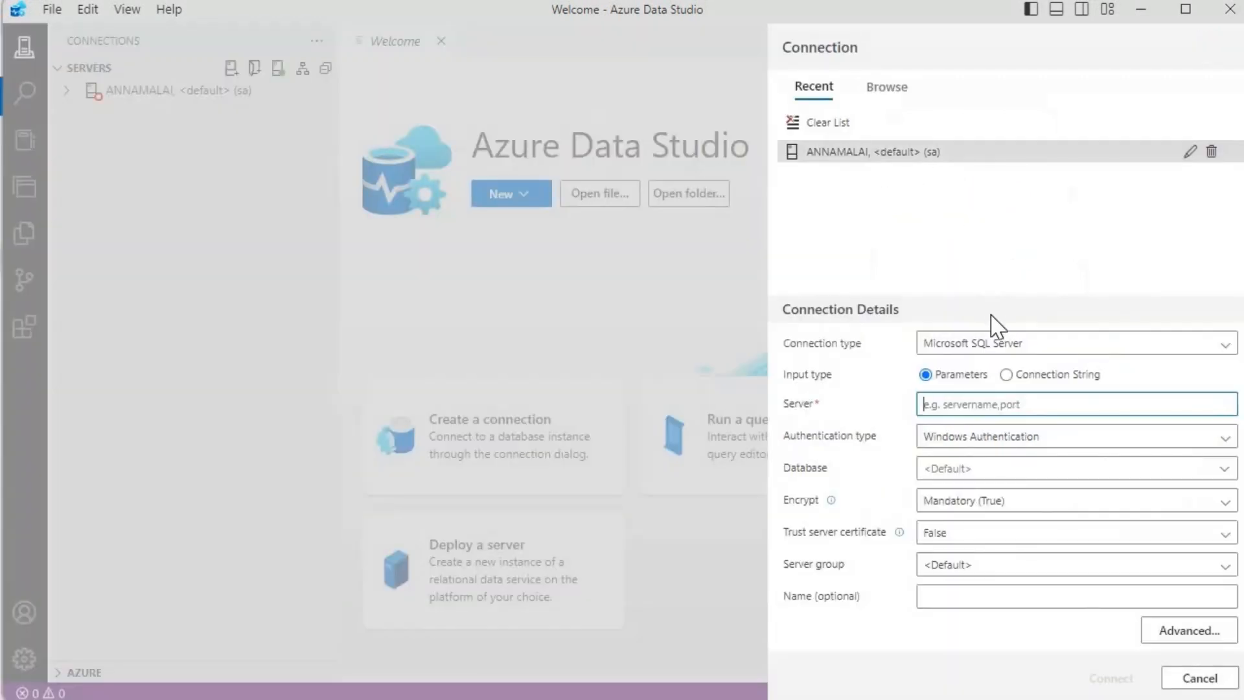
click(846, 155)
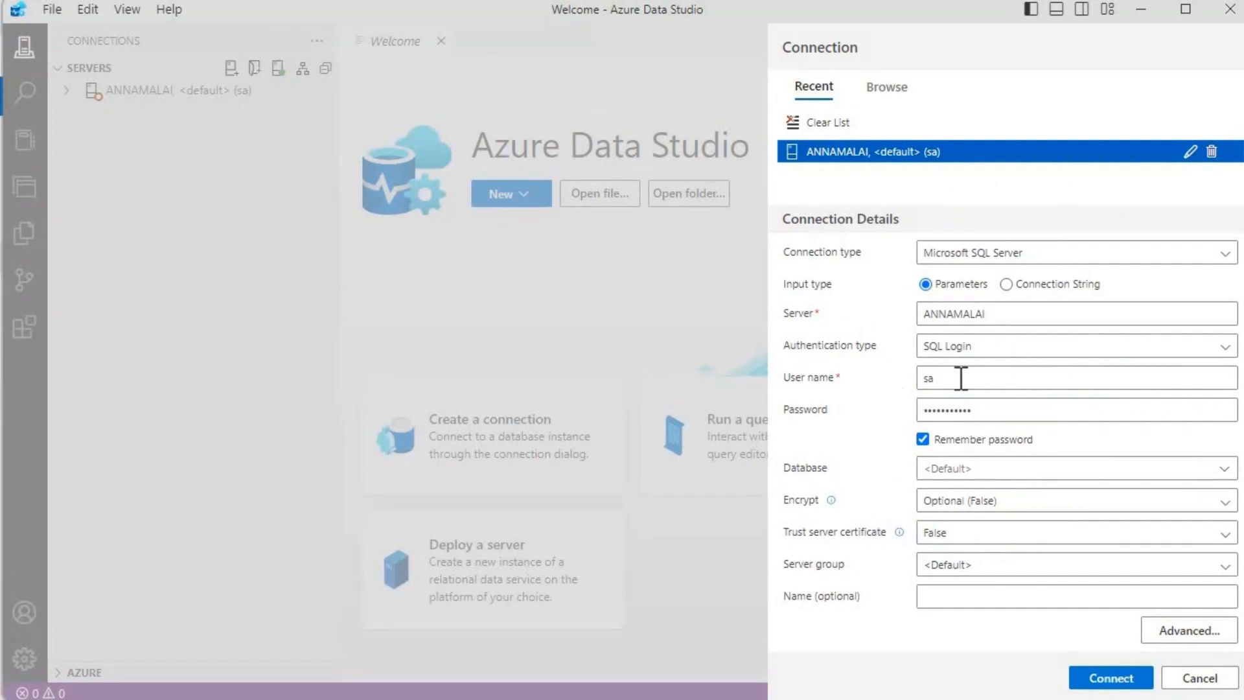
click(1013, 357)
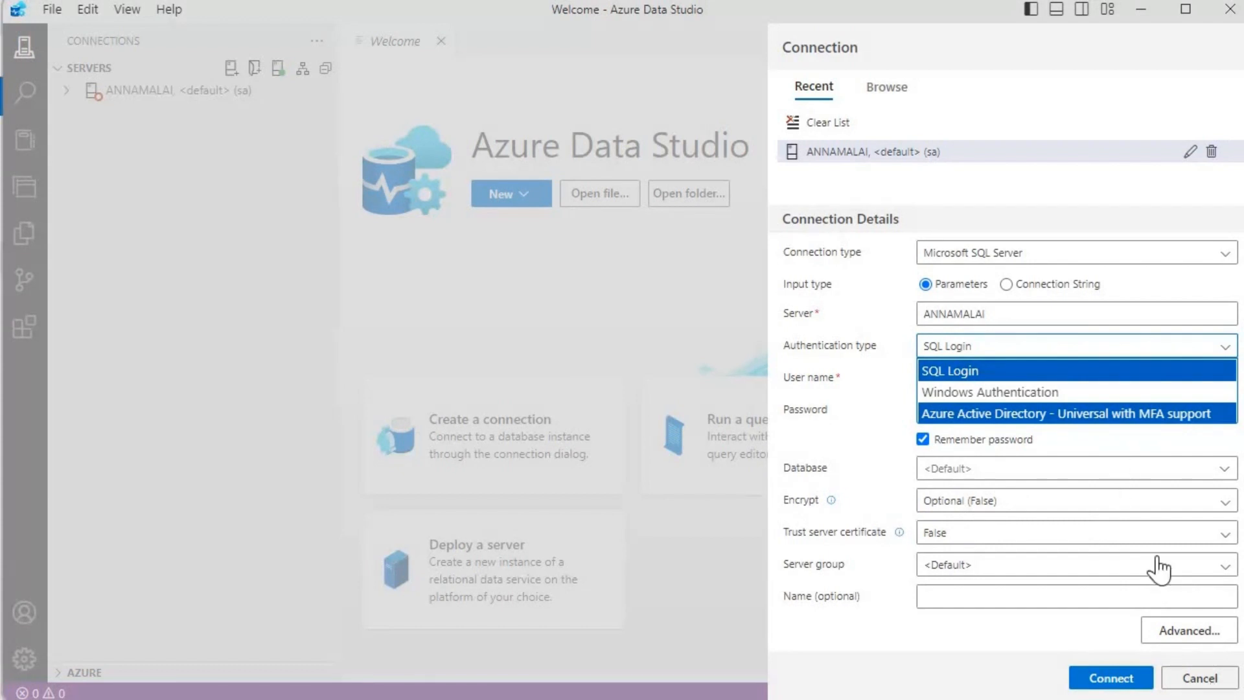
click(1191, 677)
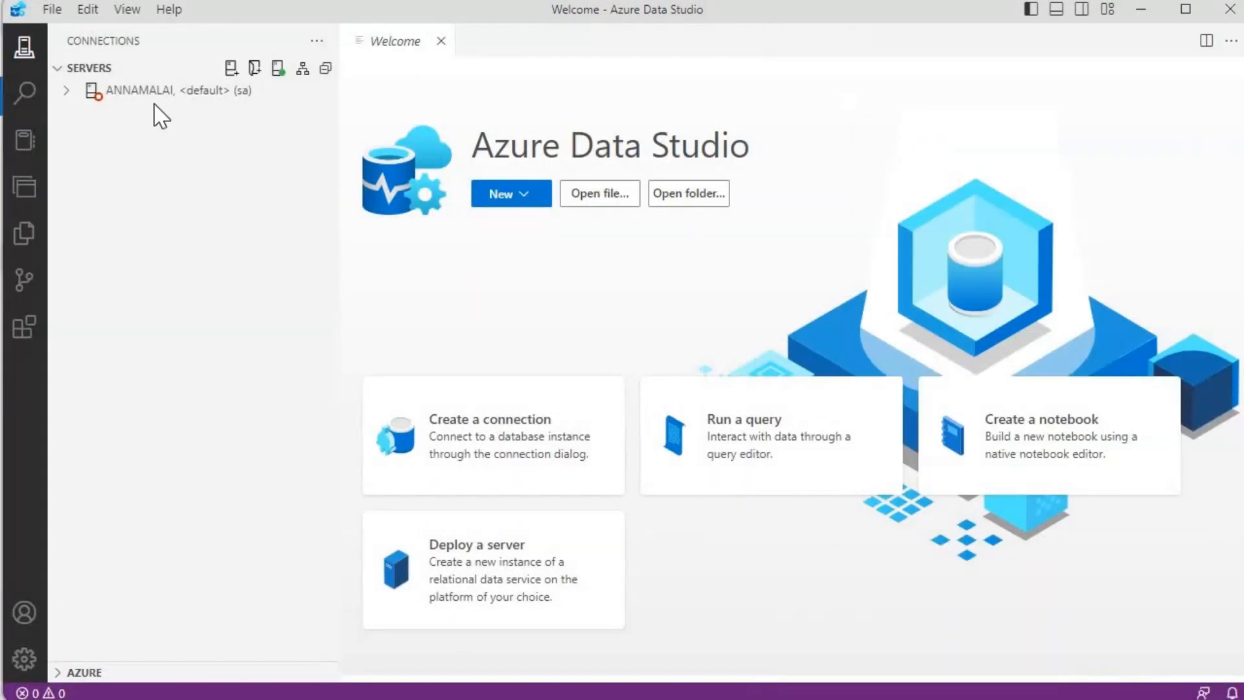
Connect to the saved SQL Server, expand its Databases folder, and open the server's management dashboard.
click(66, 91)
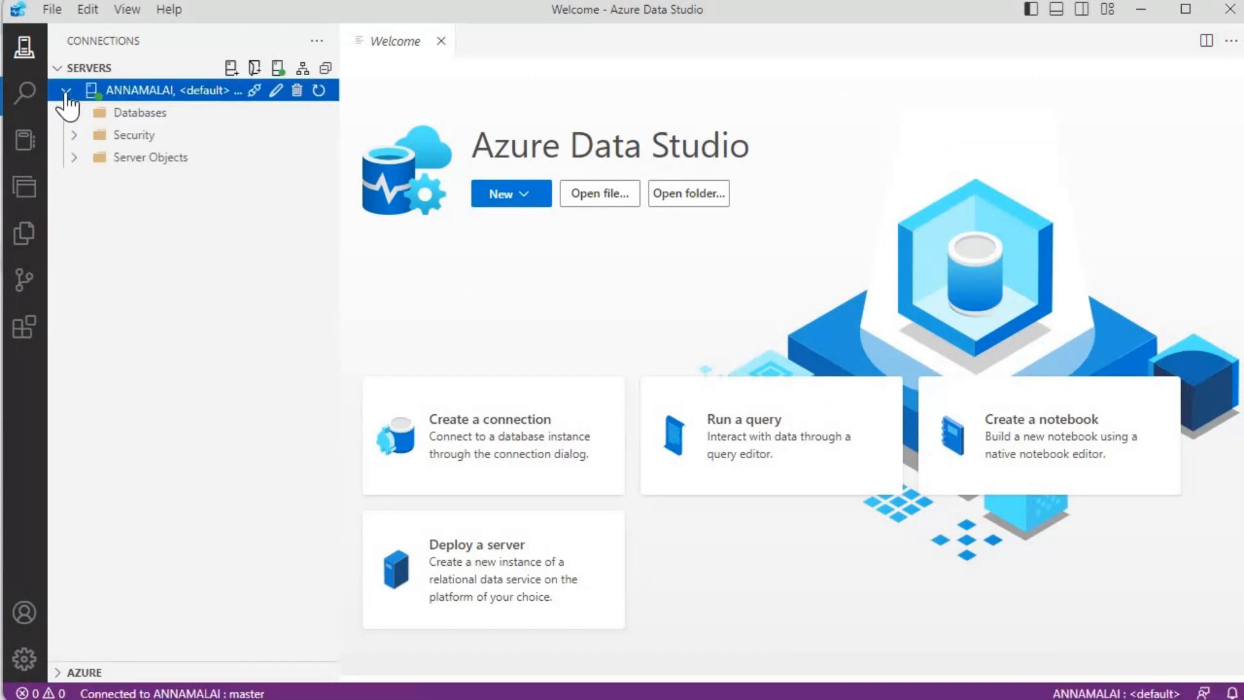
click(74, 113)
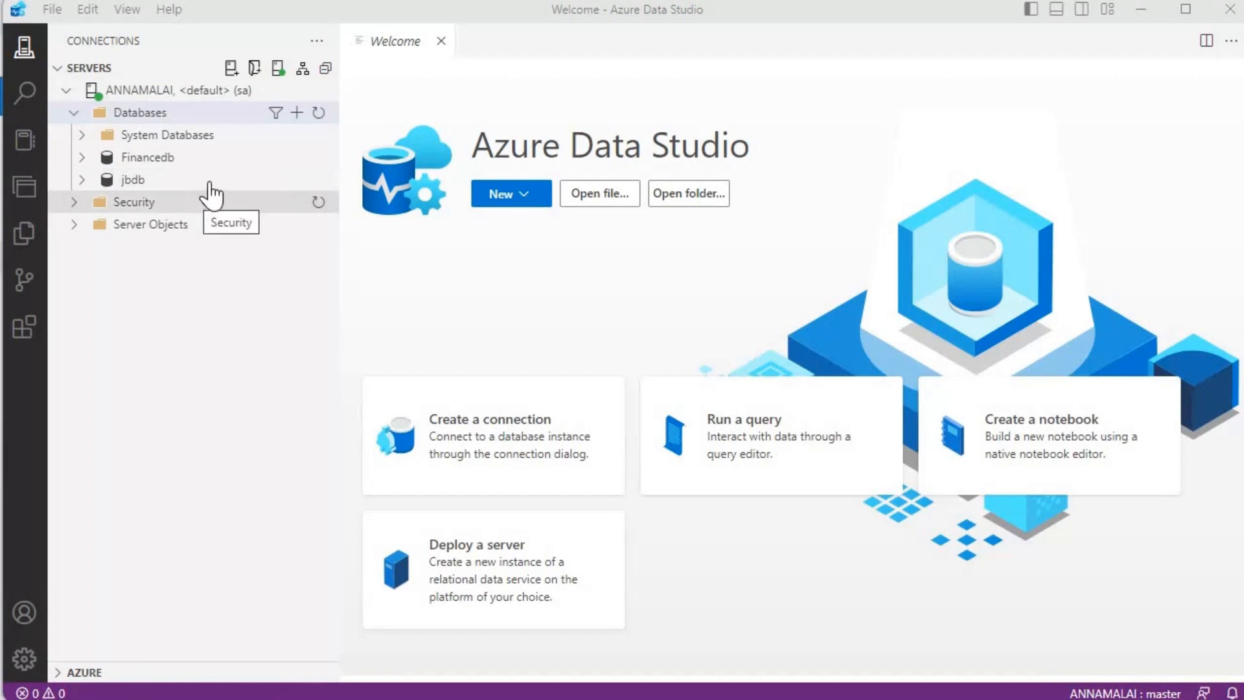
right_click(165, 92)
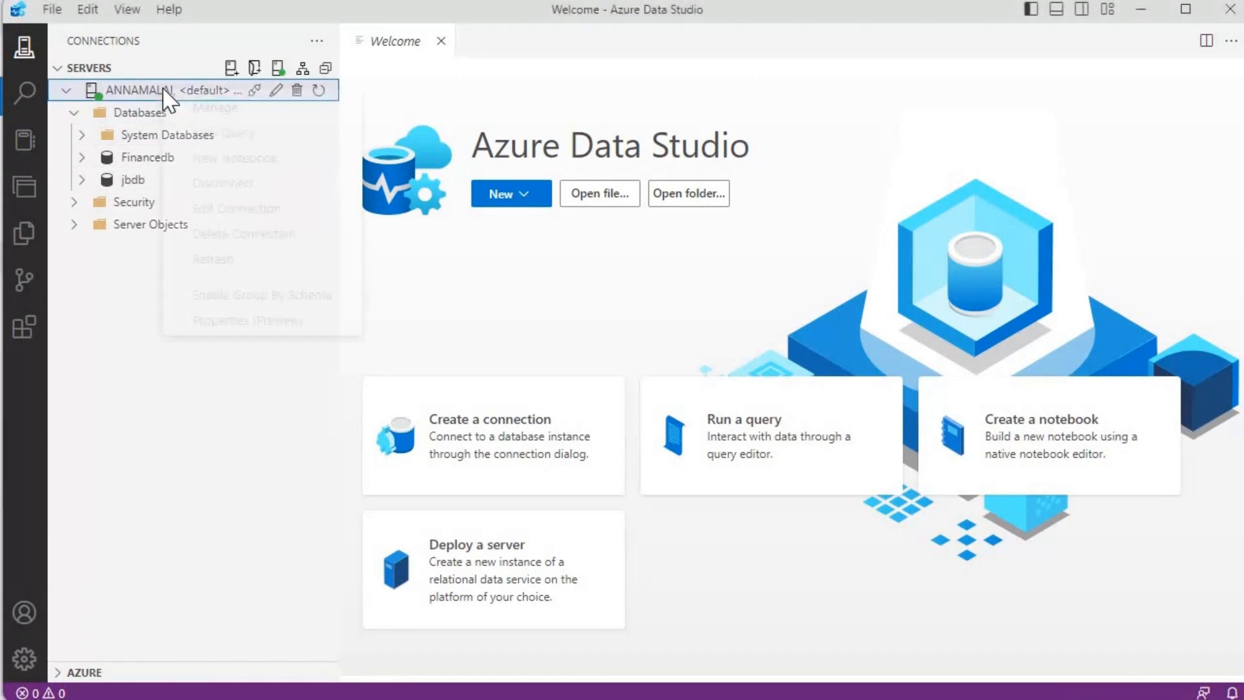
click(188, 108)
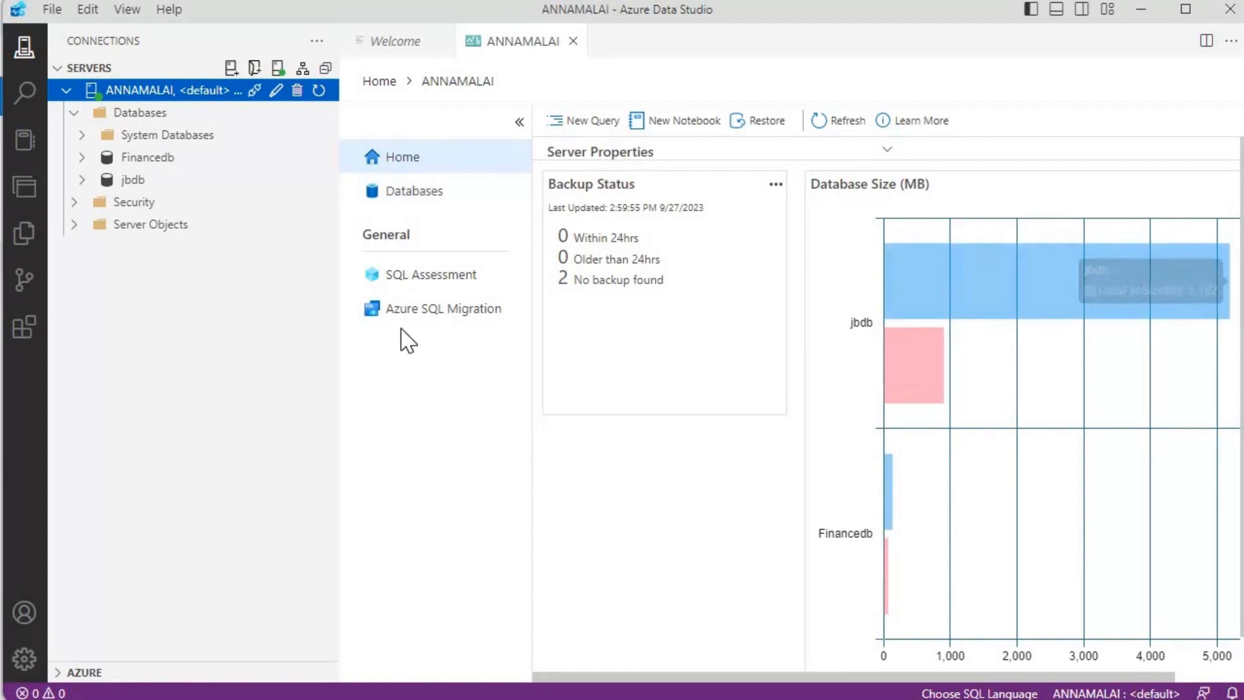
Start a new migration to Azure SQL from the Azure SQL Migration dashboard and run the assessment for Financedb.
click(400, 322)
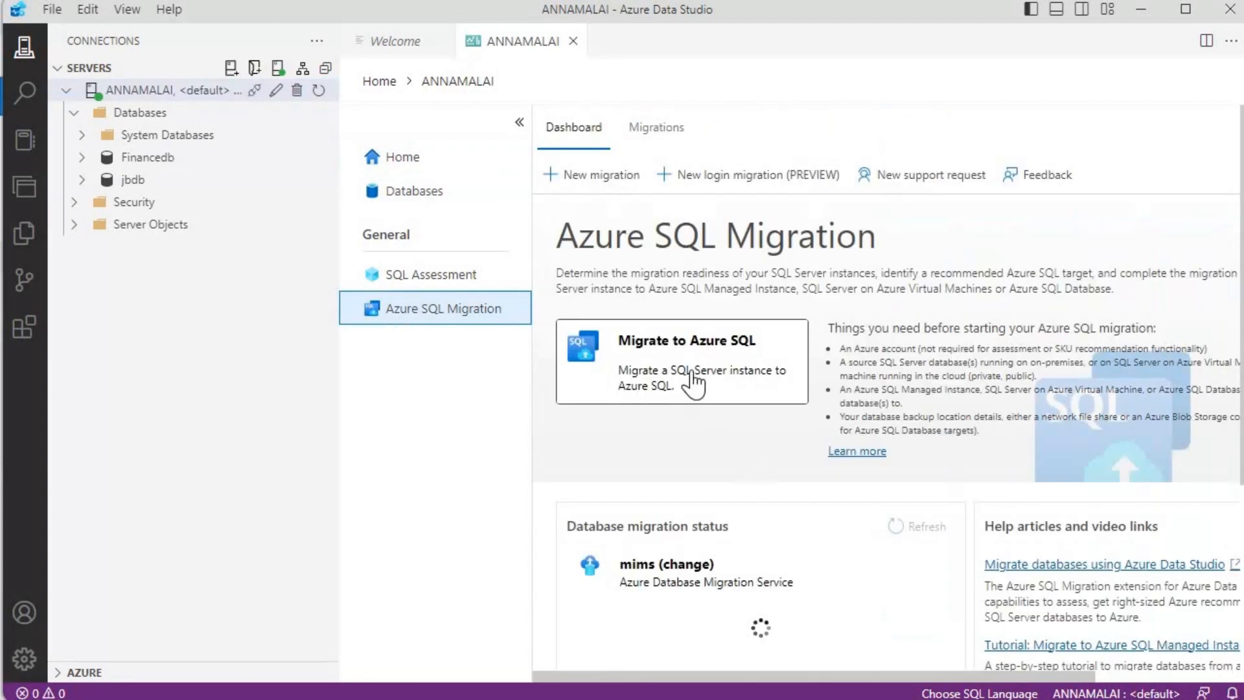
click(692, 379)
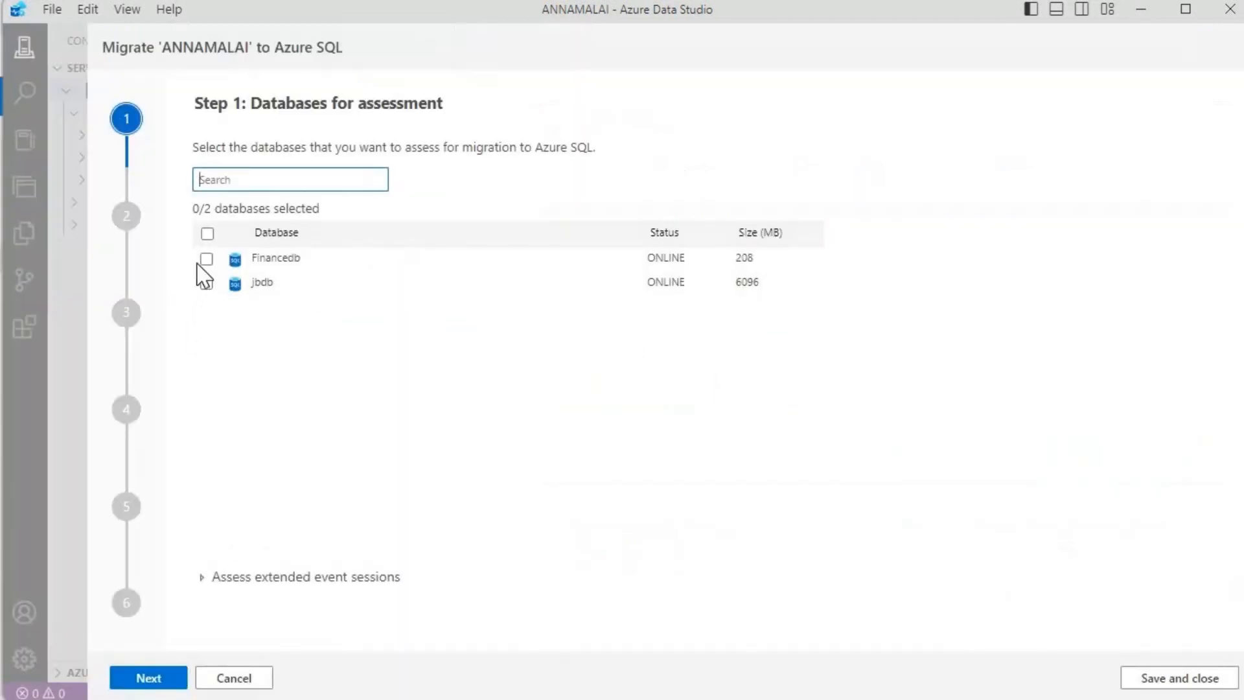
click(207, 259)
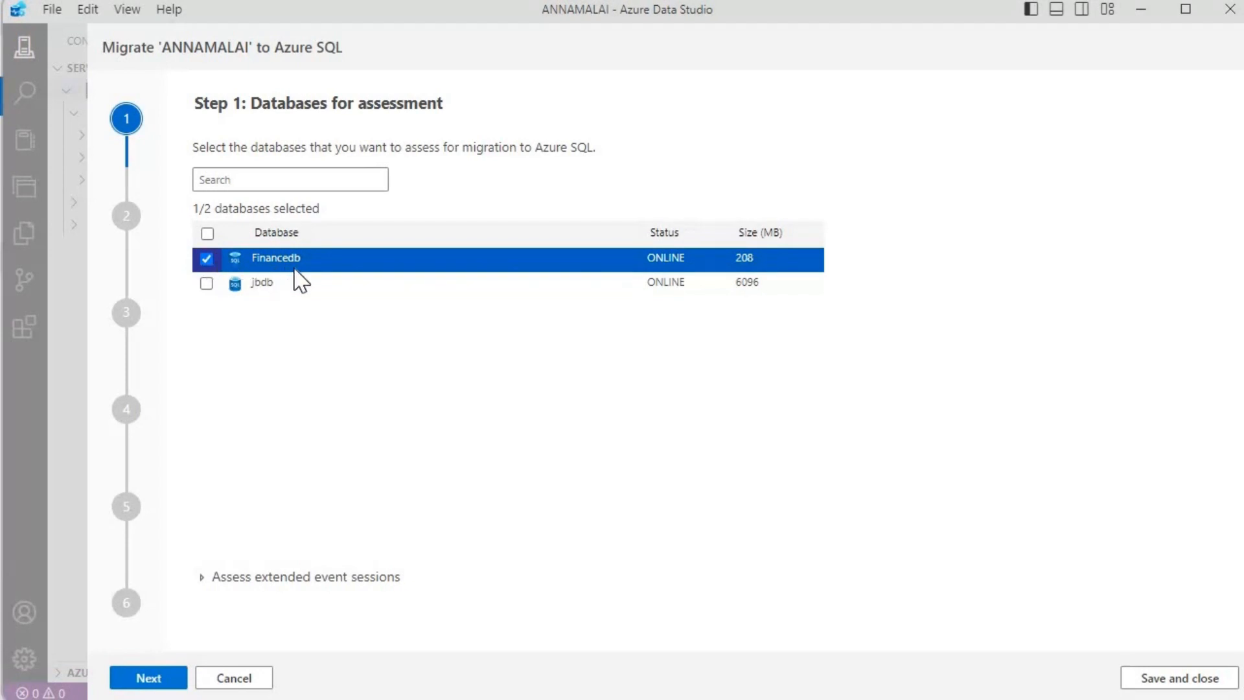
click(148, 677)
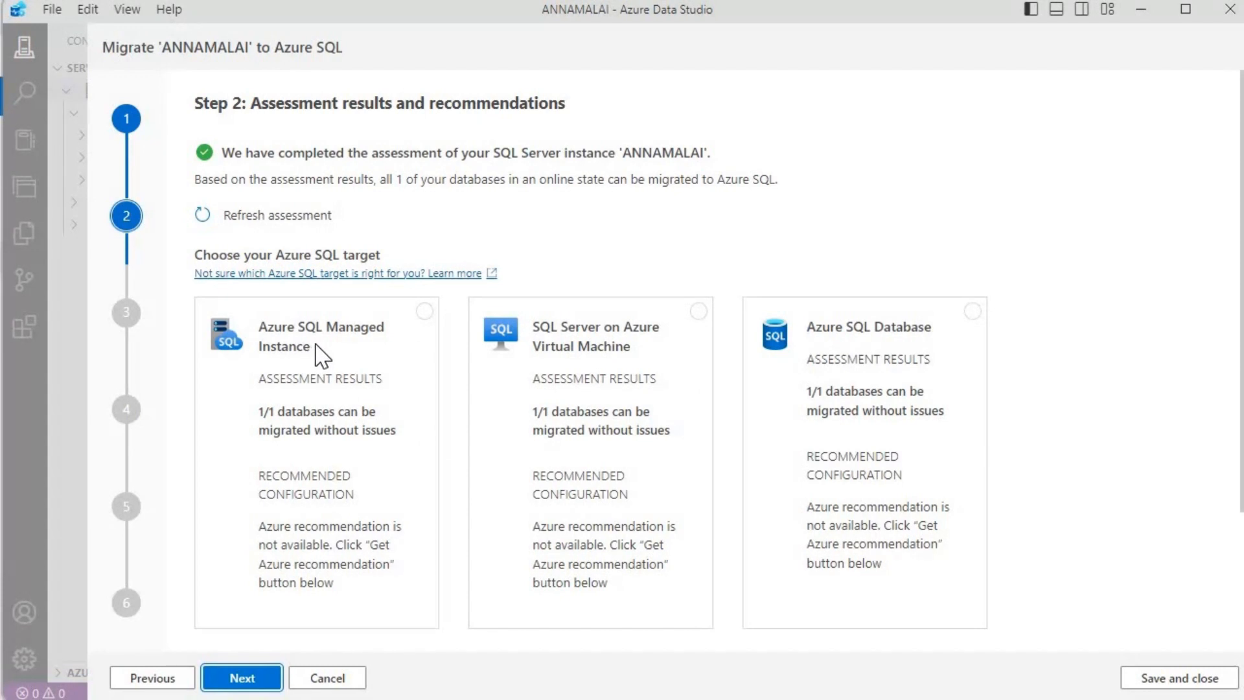
Choose Azure SQL Managed Instance as the target and look at the Azure recommendation options without starting data collection.
click(425, 312)
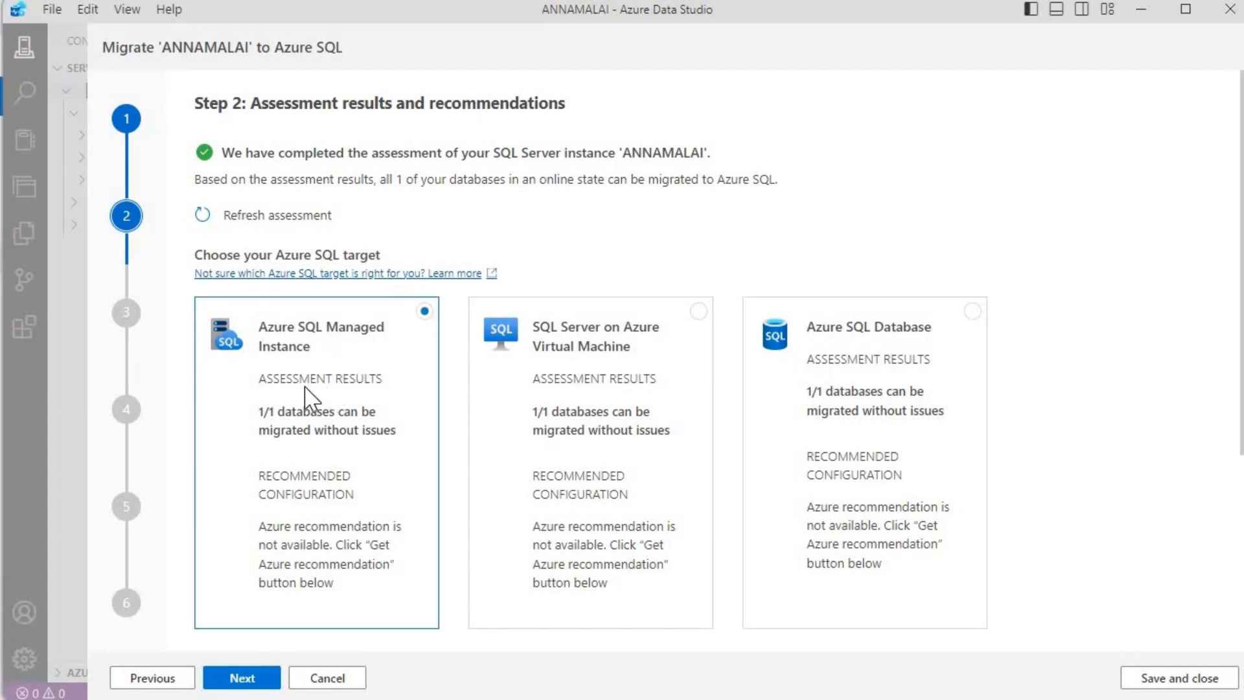
scroll(306, 389, down, 5)
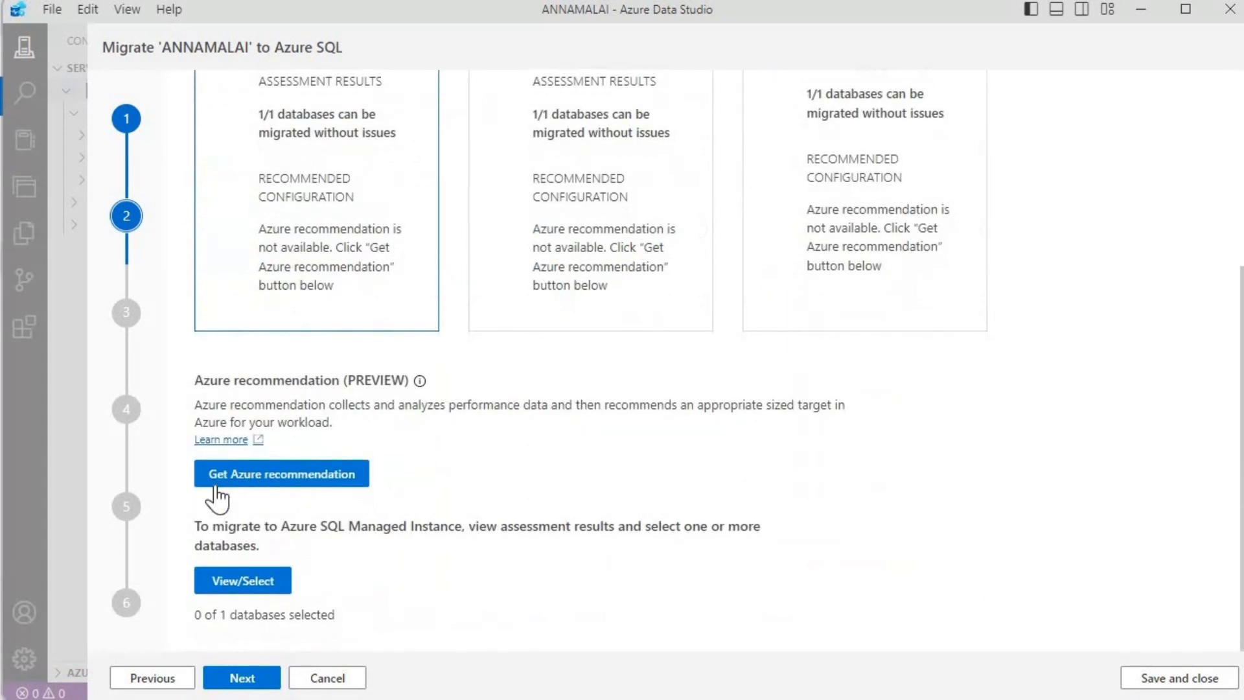
click(252, 479)
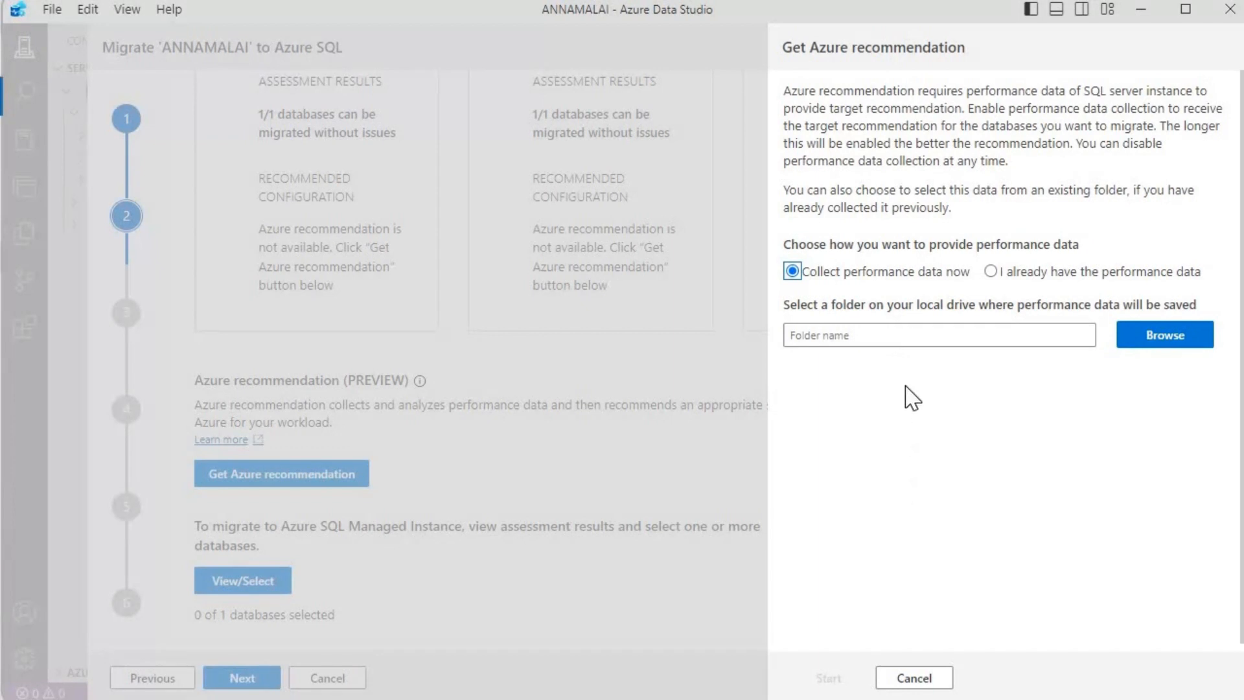
click(915, 678)
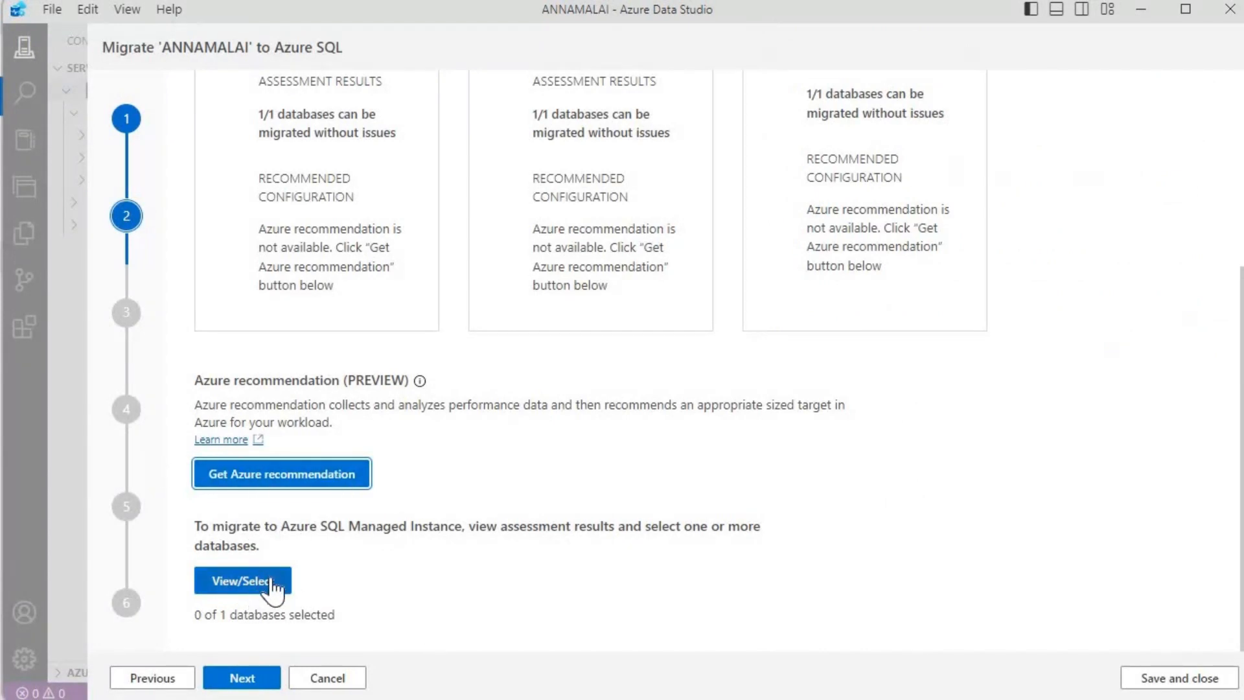
Review the Managed Instance assessment results for the server and Financedb, and select Financedb for migration.
click(272, 586)
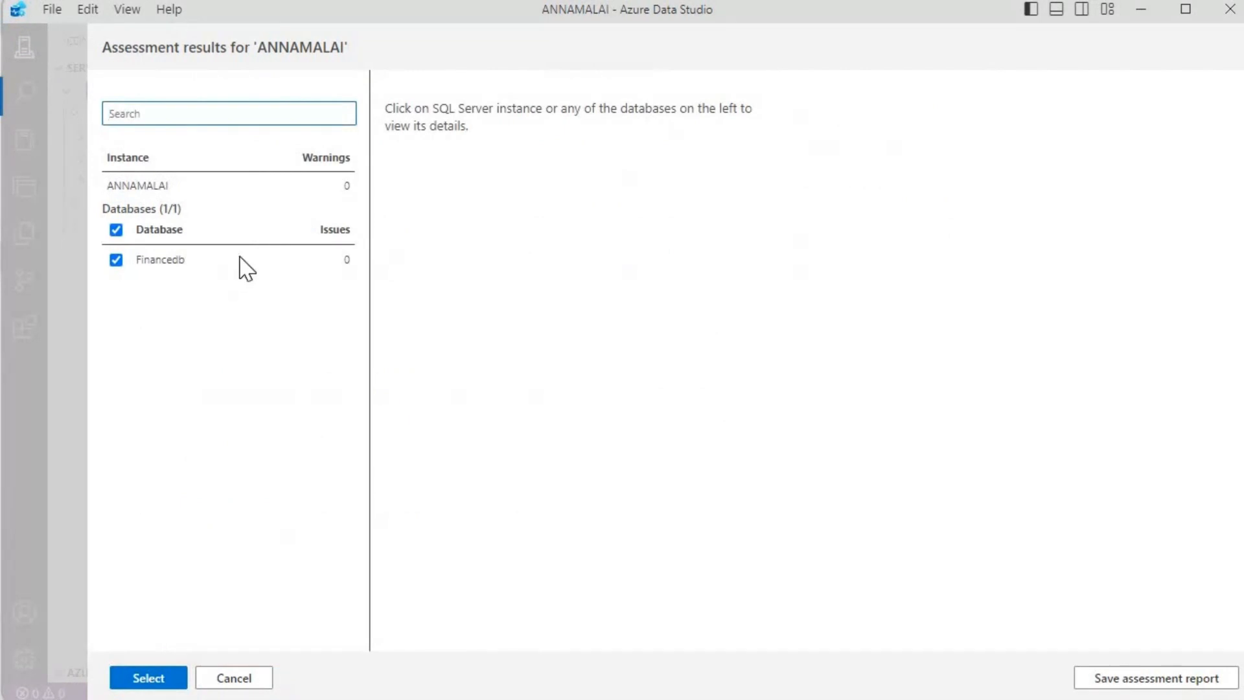
click(221, 186)
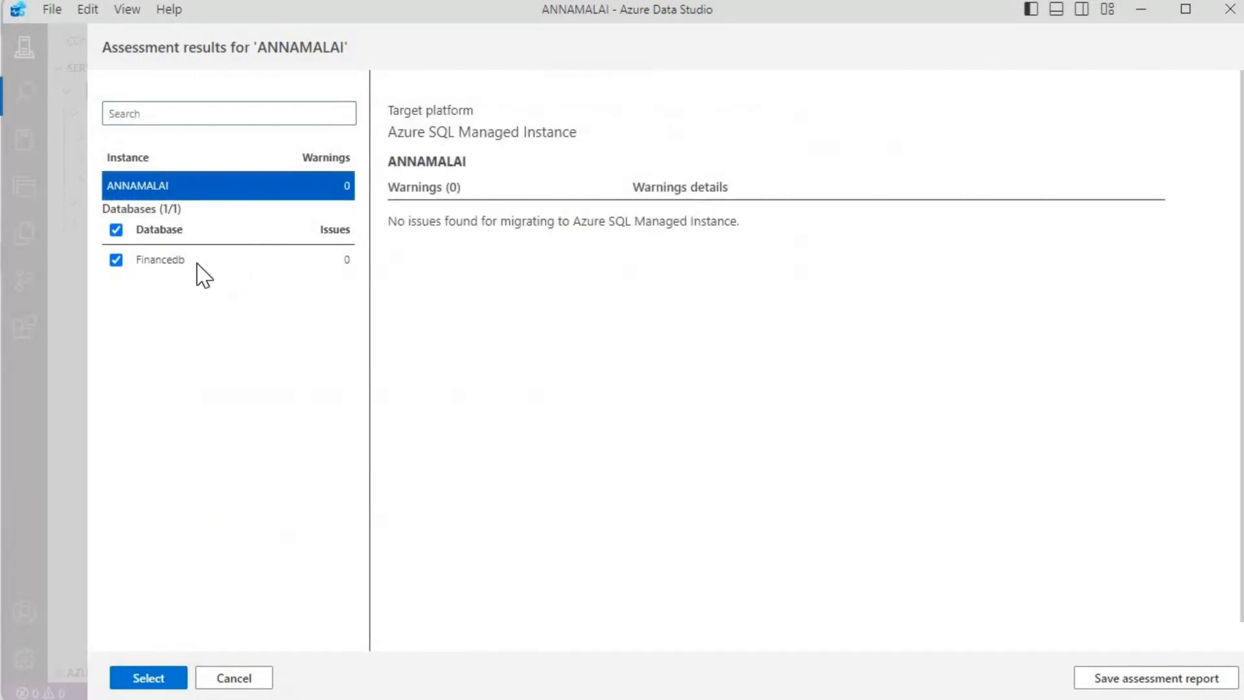
click(200, 262)
click(165, 677)
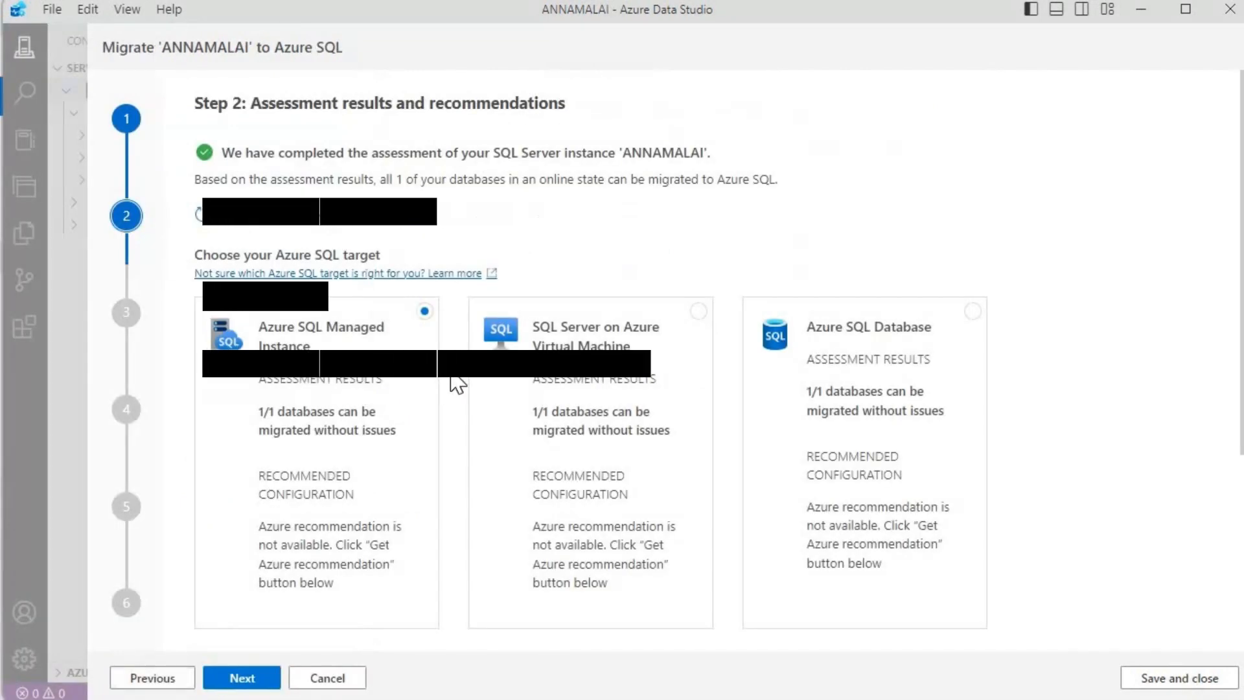
Set the migration target to the managed instance pg-mi-uks in resource group pg-mi-uks, location UK South.
click(249, 679)
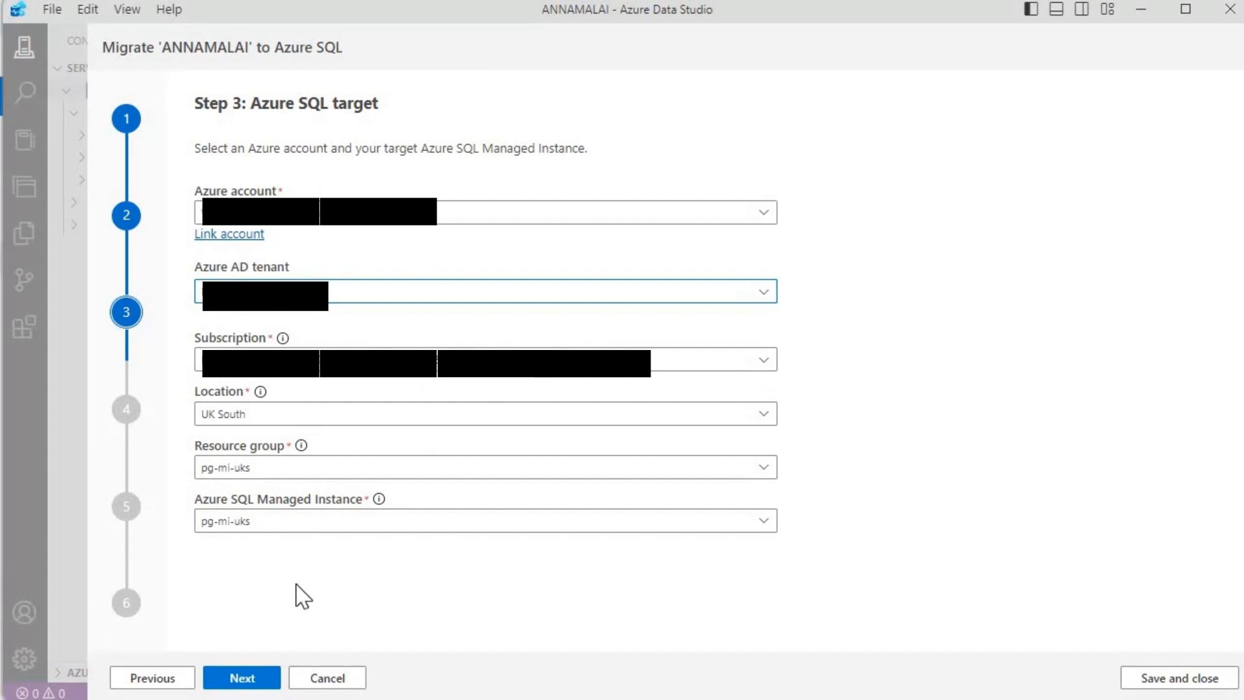
click(264, 684)
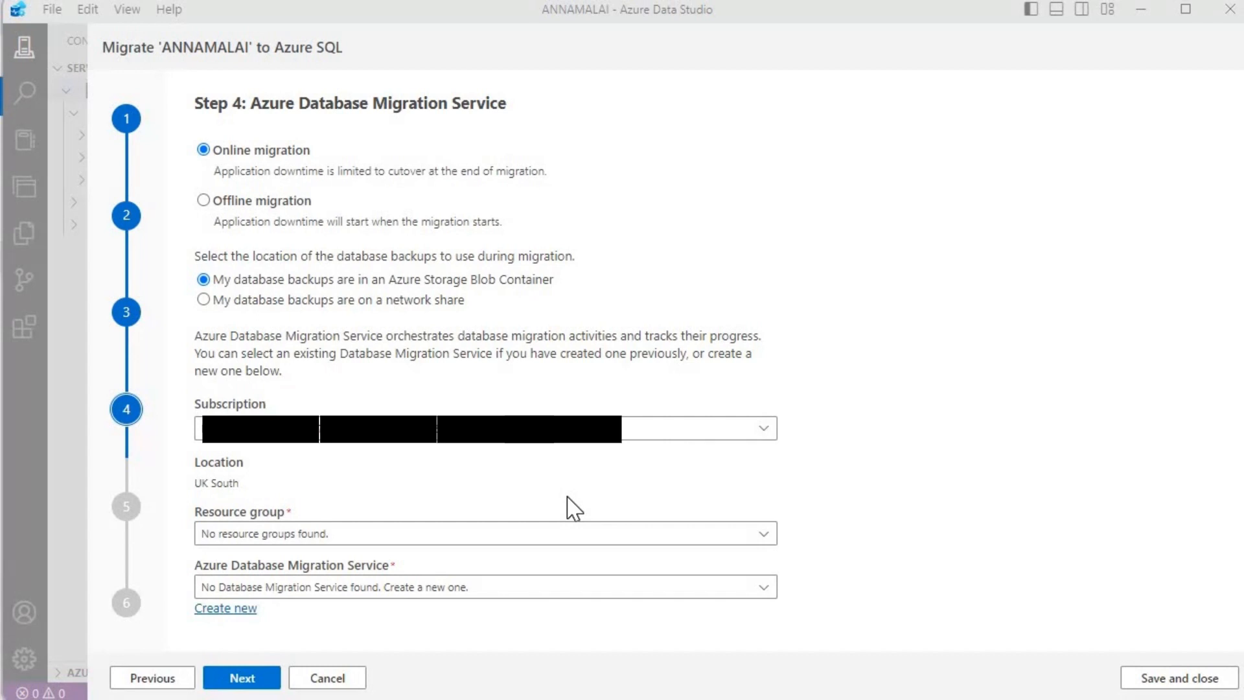
Try to create an Azure Database Migration Service named miadms in resource group PG-MI-UKS and show the full error details.
click(251, 609)
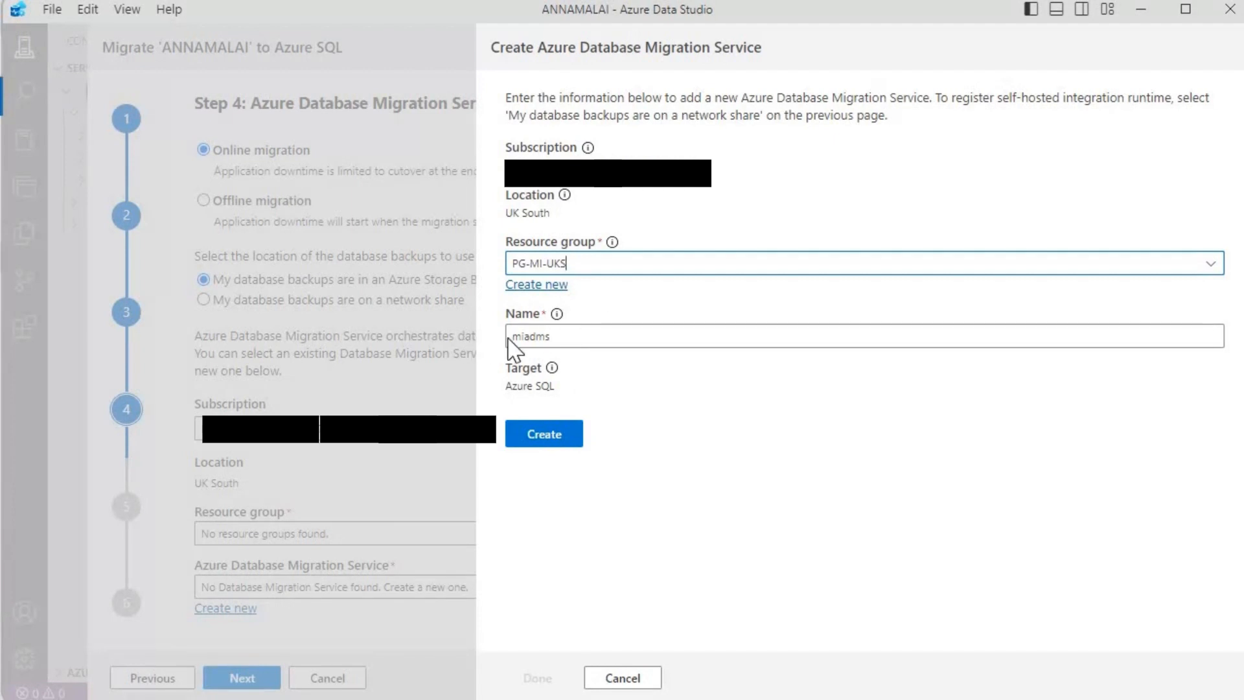
click(558, 446)
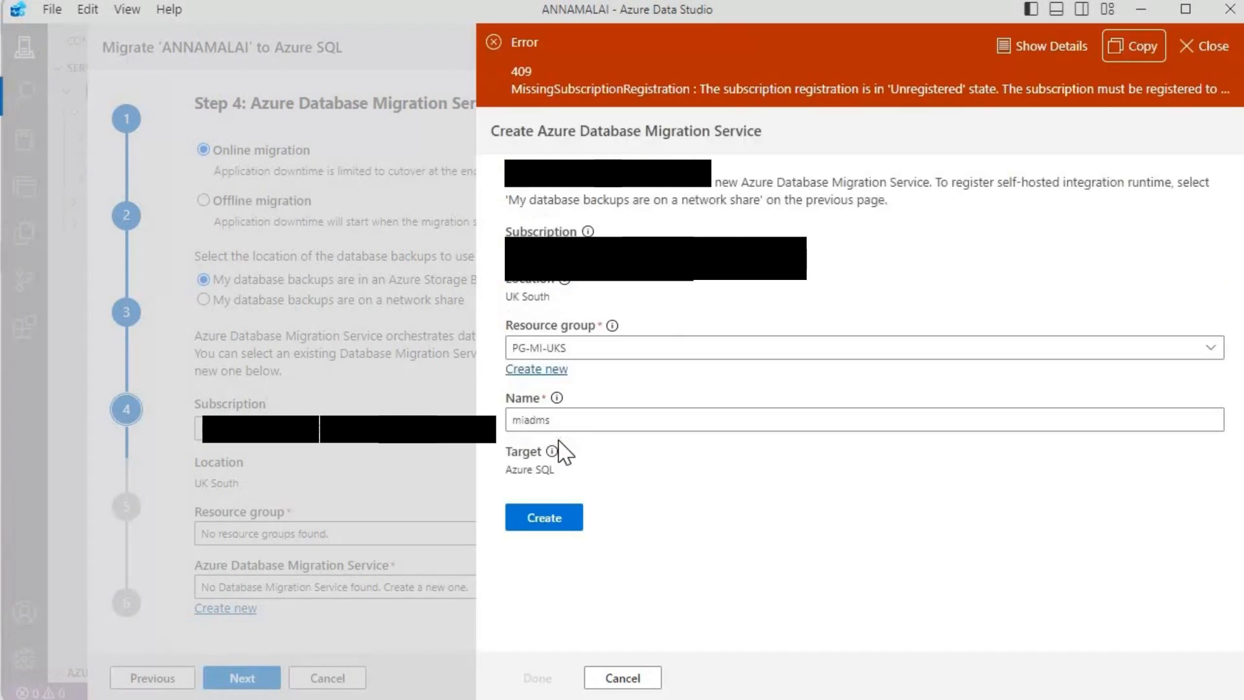
click(1040, 49)
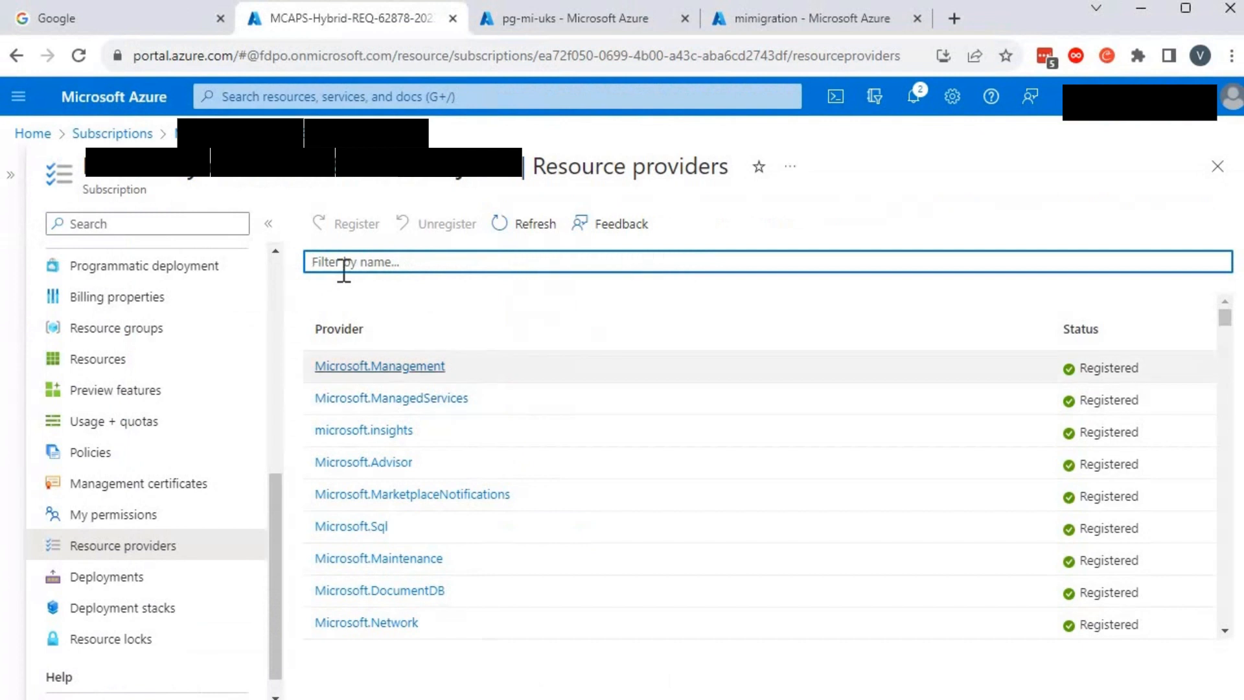
Switch to the subscription's resource providers in the Azure portal, filter by "datamigr", and register Microsoft.DataMigration.
click(343, 268)
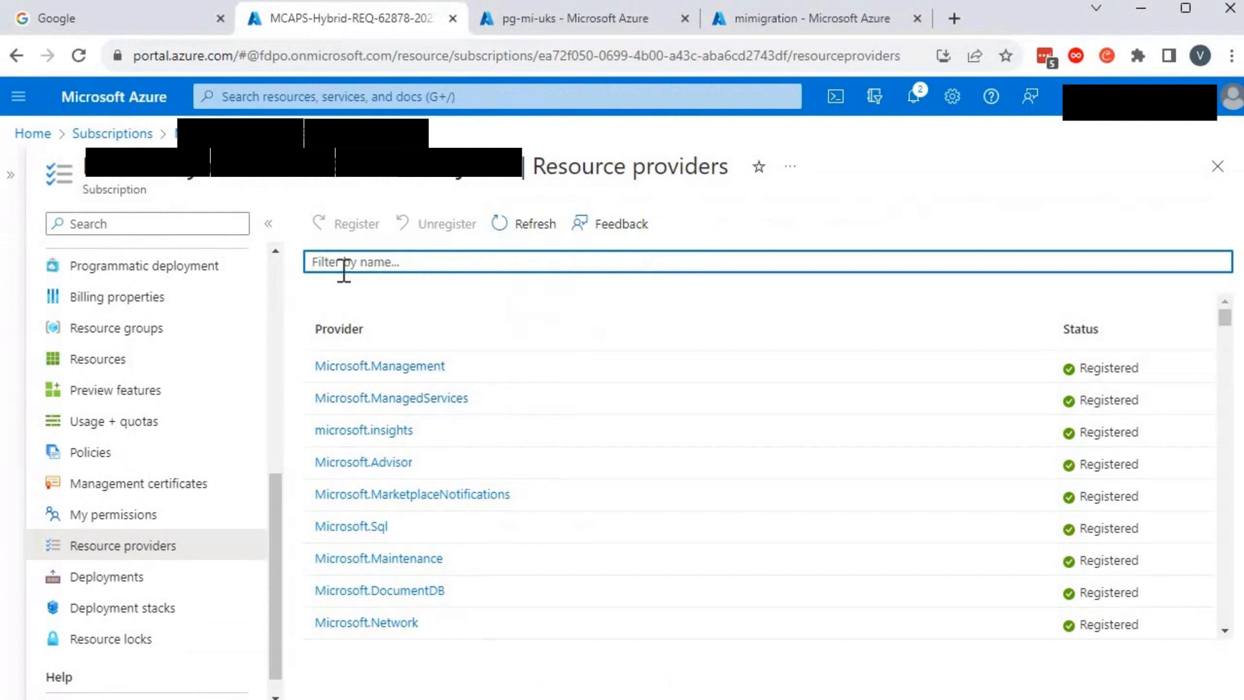
text(datam)
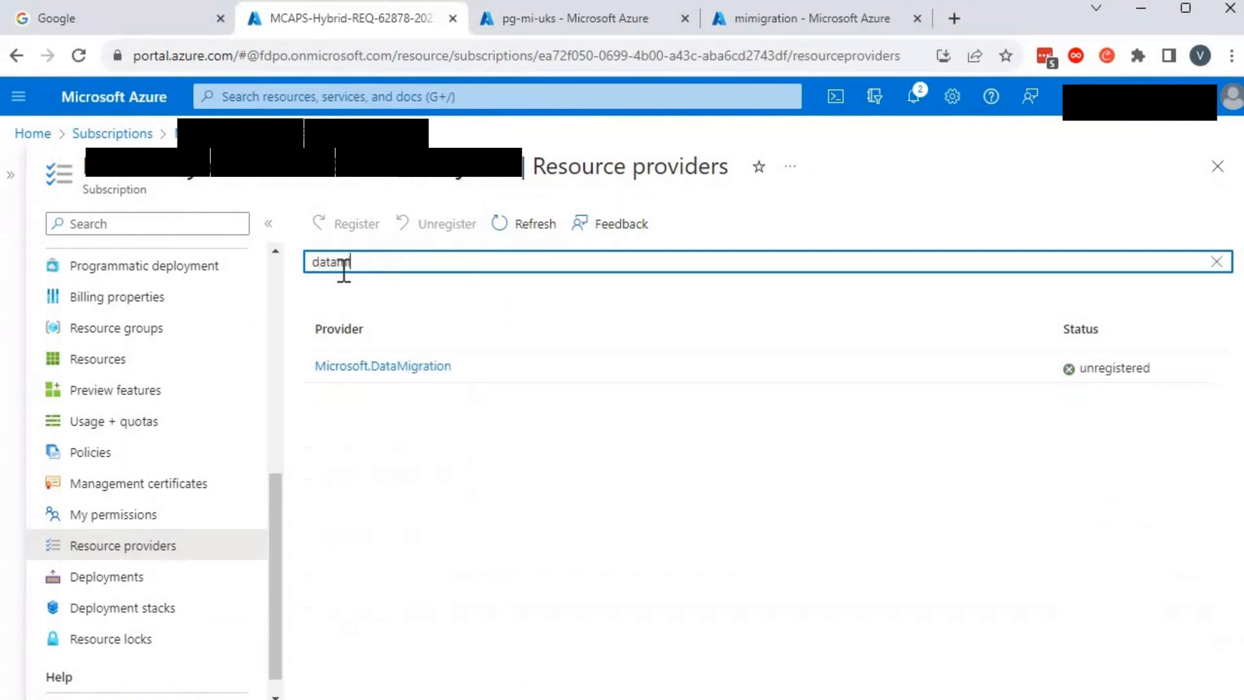
text(igr)
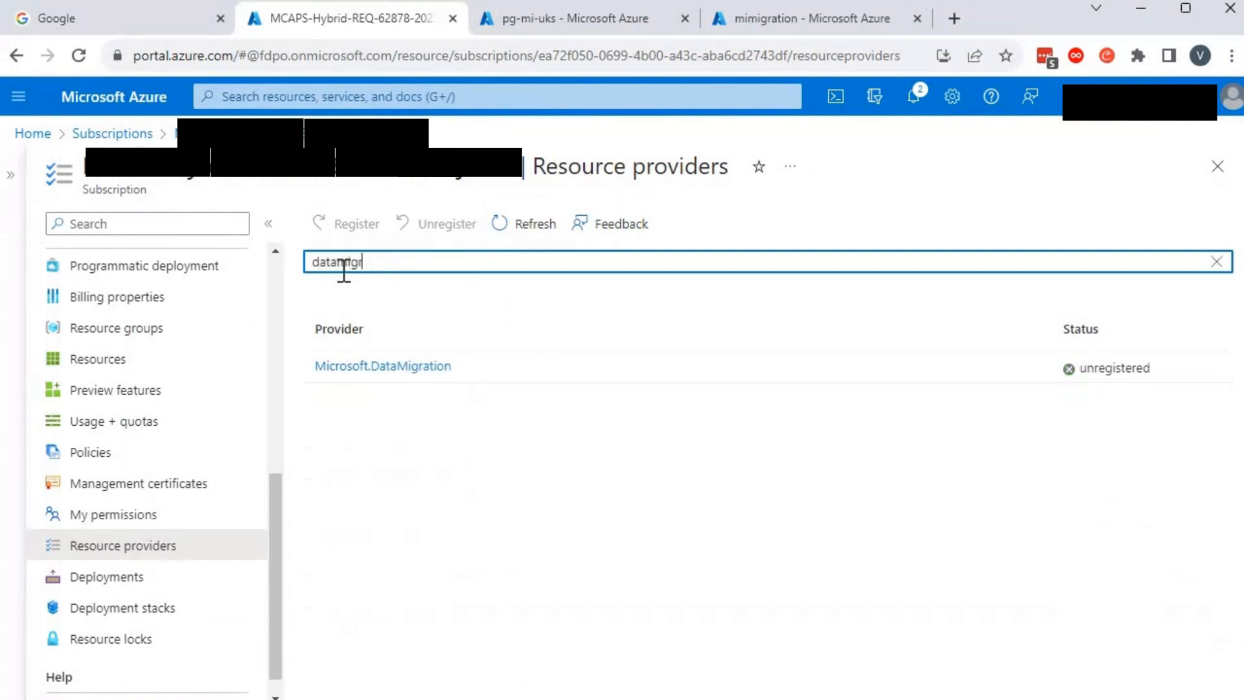
click(428, 368)
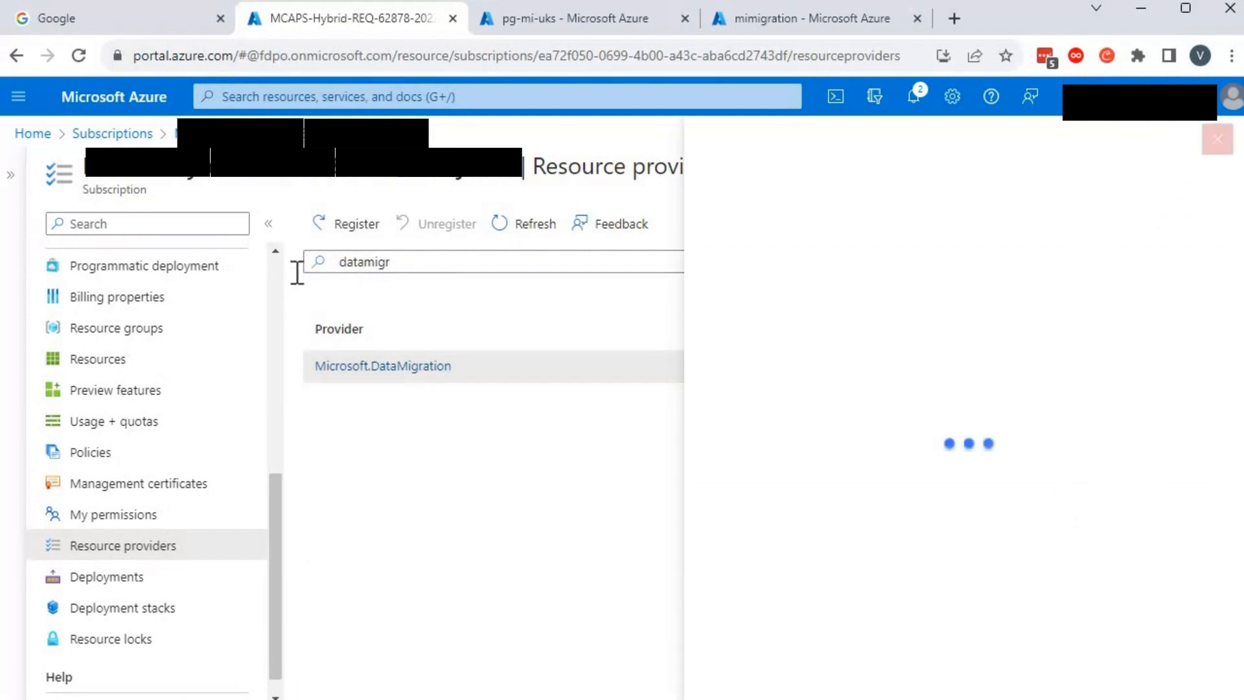
click(338, 228)
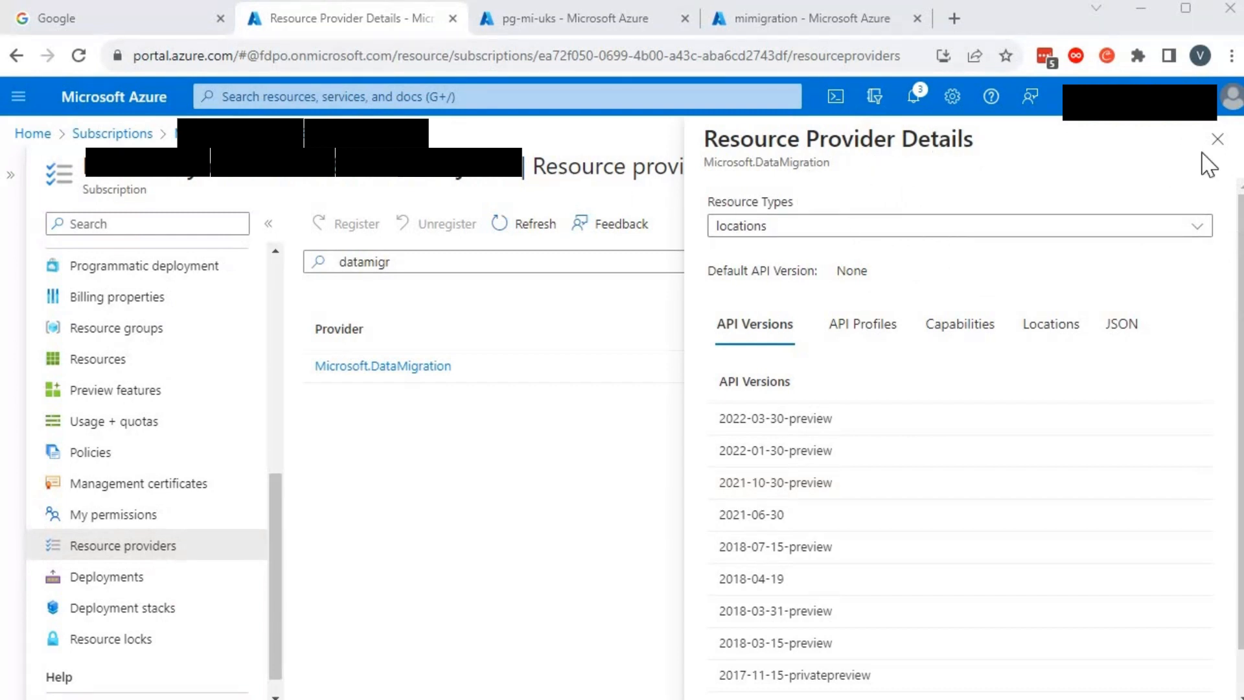
click(1217, 139)
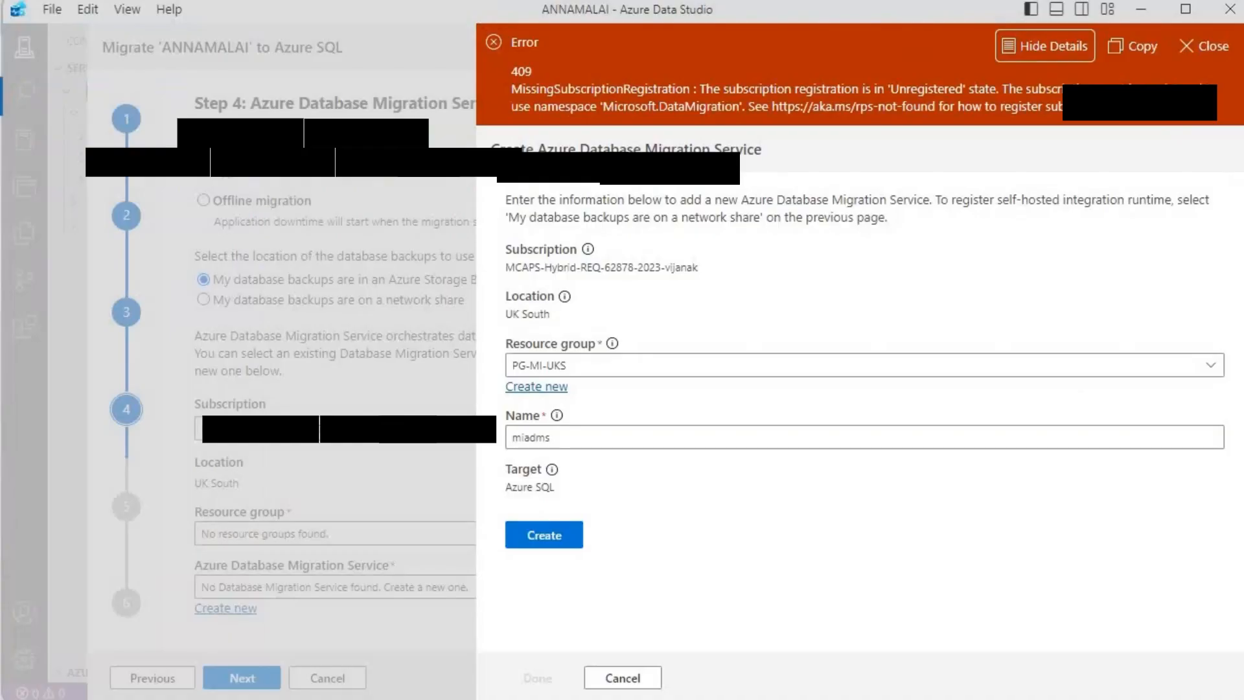
Switch to Azure Data Studio and create the Azure Database Migration Service miadms in resource group PG-MI-UKS.
click(561, 539)
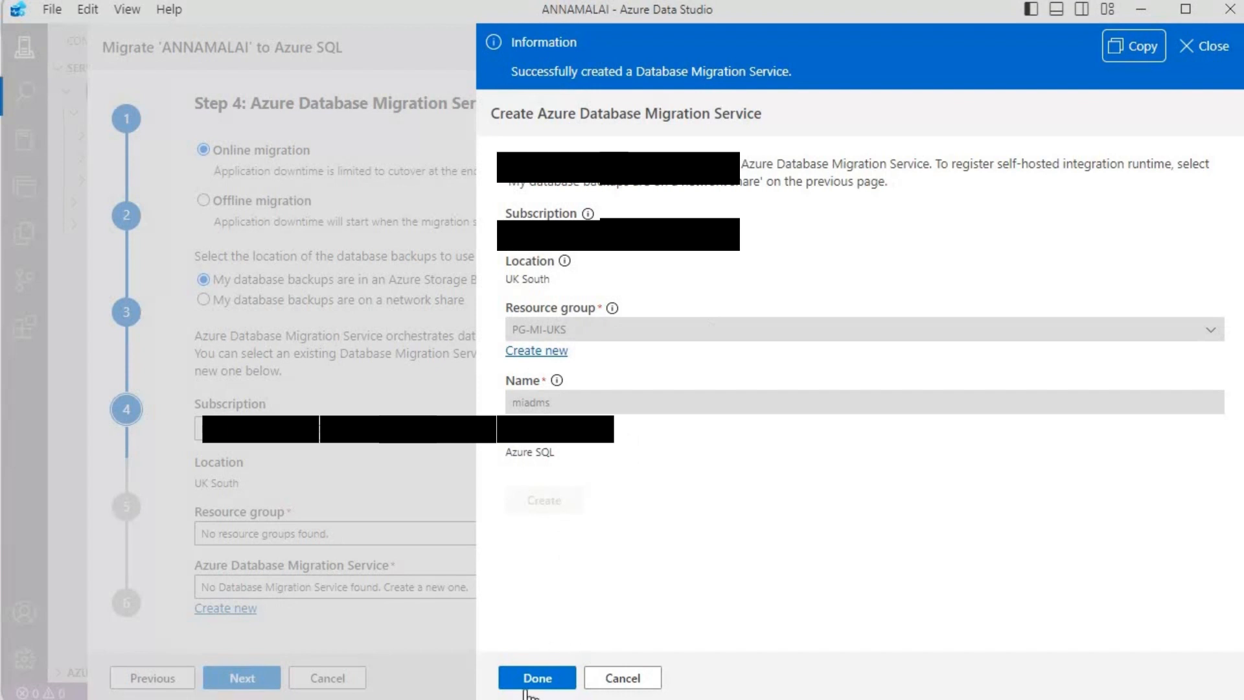
click(541, 677)
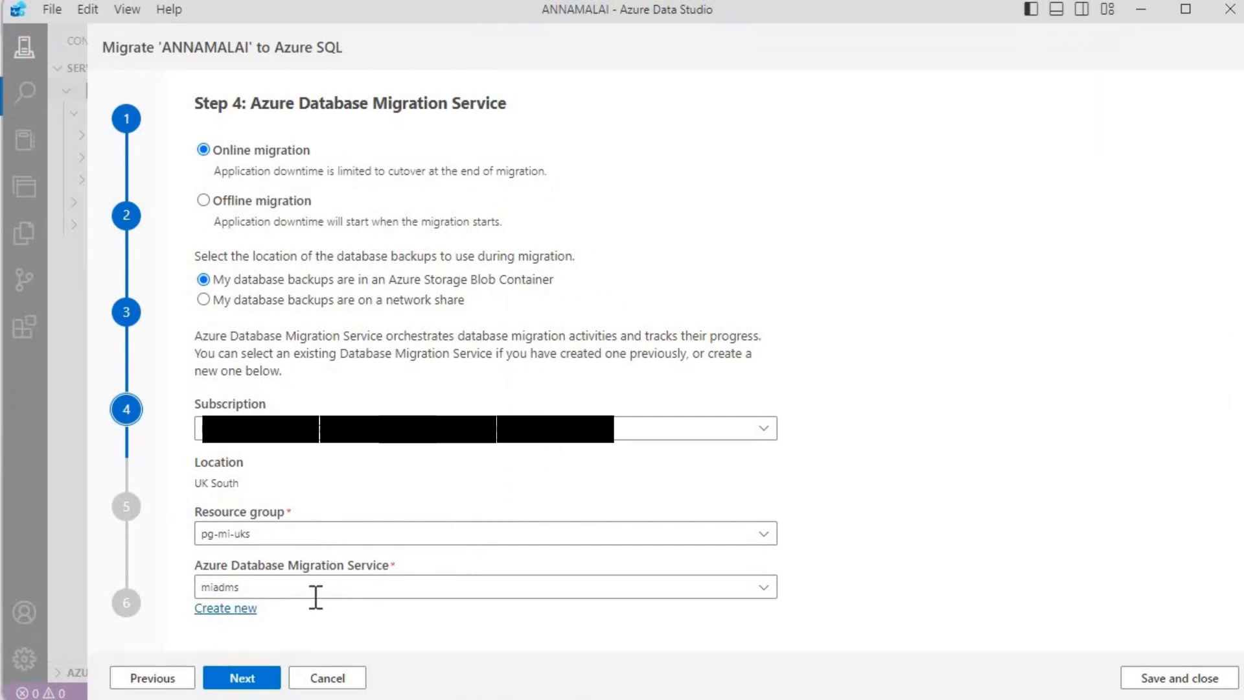
Keep online migration from blob storage, map Financedb to blob container mimigration with folder "/", and proceed to the migration summary.
click(271, 685)
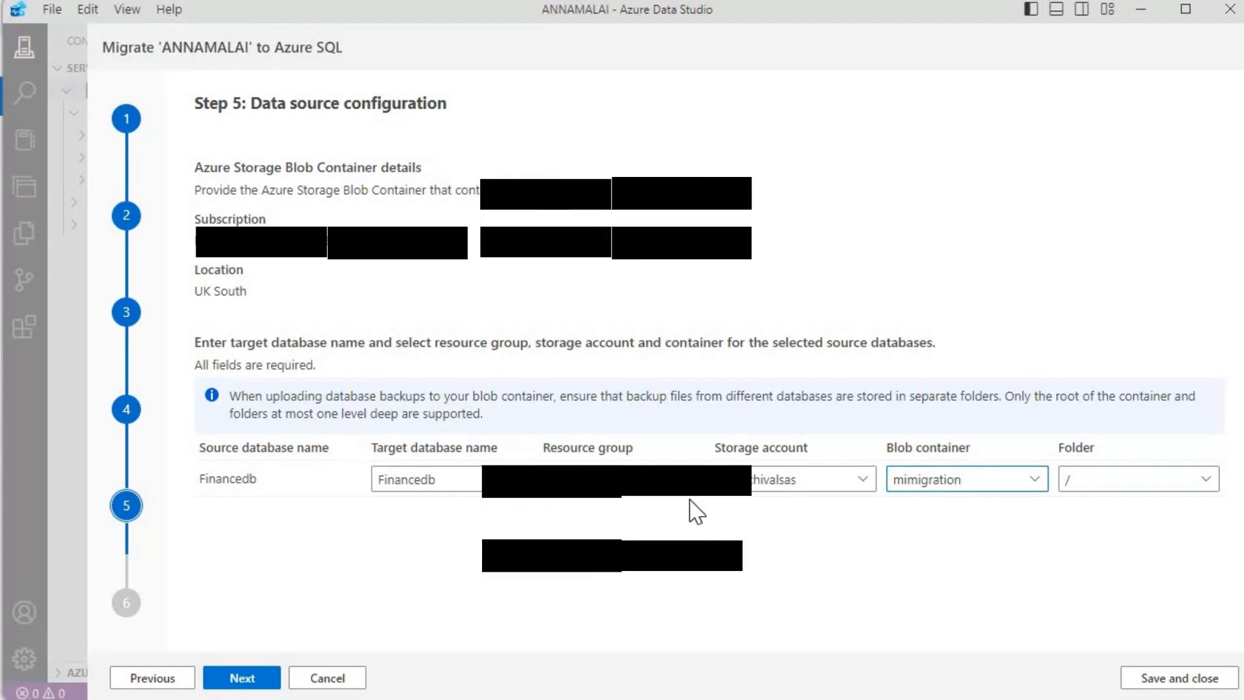
click(266, 678)
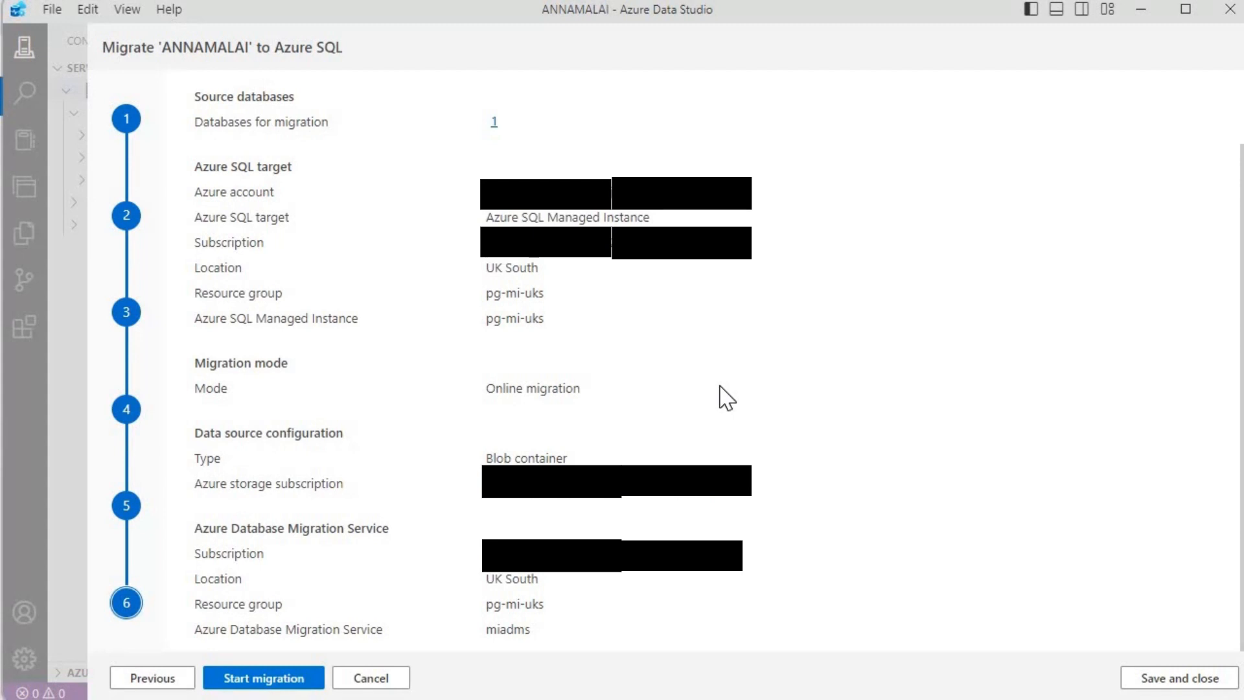
Start the Financedb migration to pg-mi-uks and open the list of database migrations in progress.
click(266, 678)
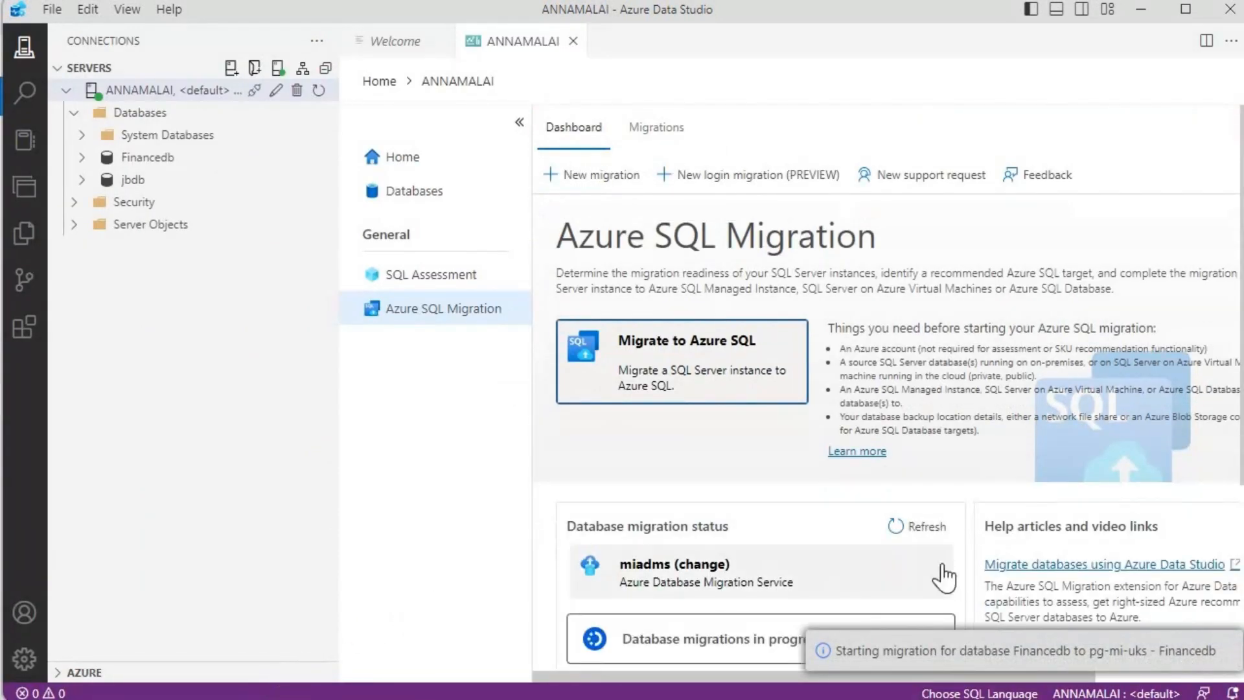
scroll(1037, 490, down, 5)
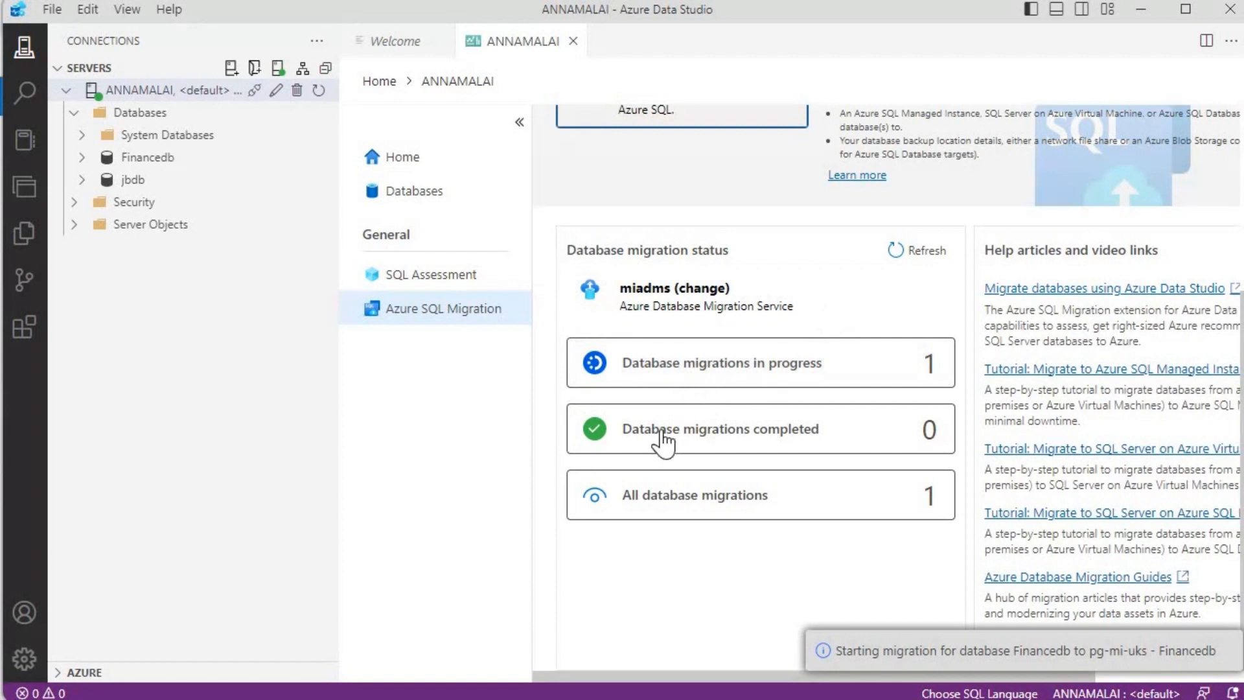
click(678, 368)
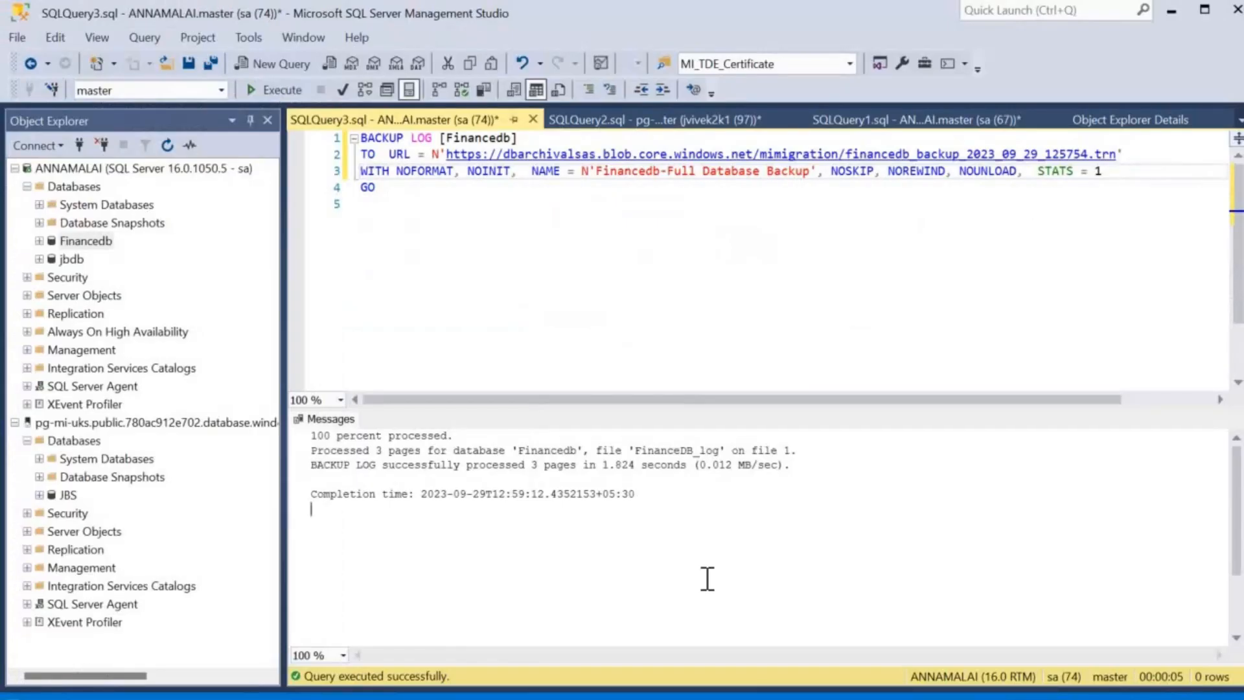
Switch to SQL Server Management Studio and refresh the Databases folder of the pg-mi-uks managed instance.
click(76, 441)
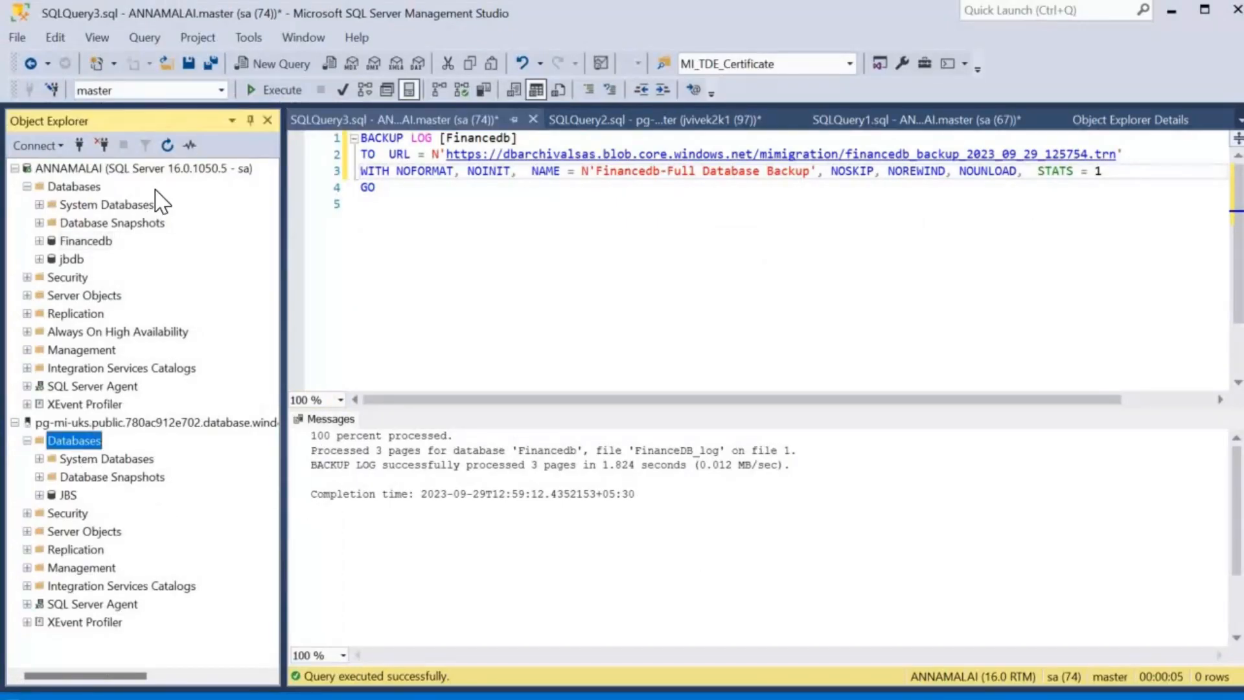
click(167, 145)
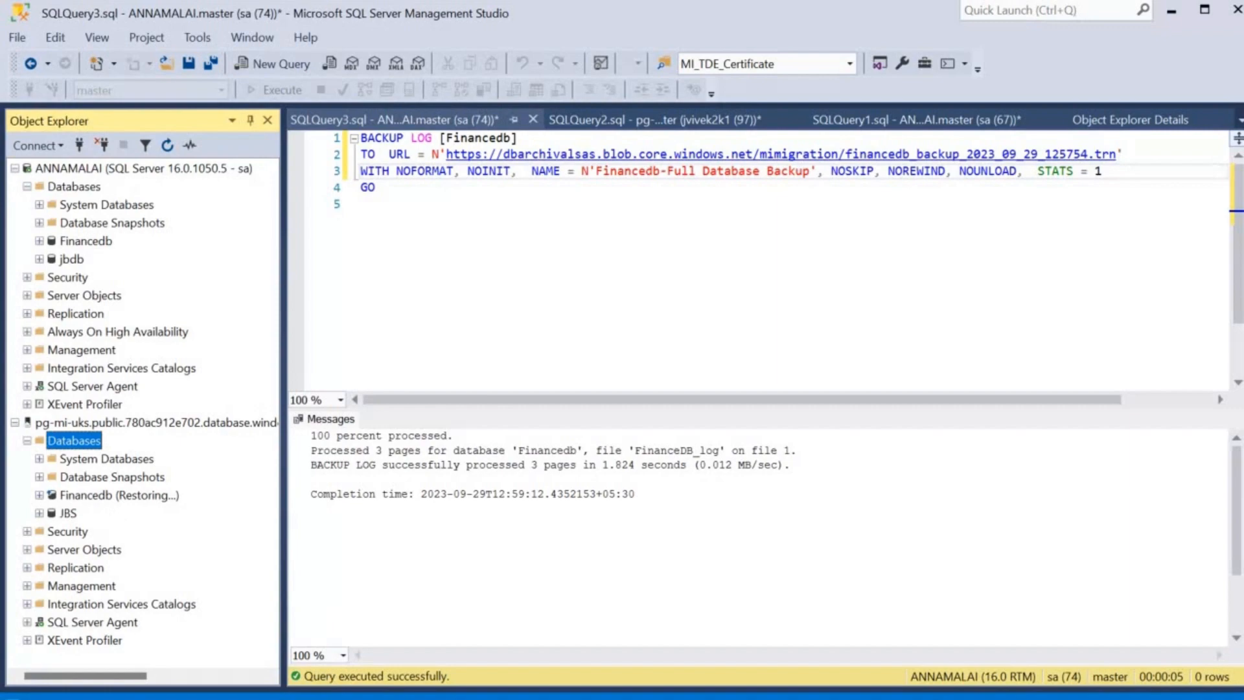
Switch to Azure Data Studio, refresh the ongoing migrations, and review Financedb's migration details and the full names of its backup files.
key(alt+Tab)
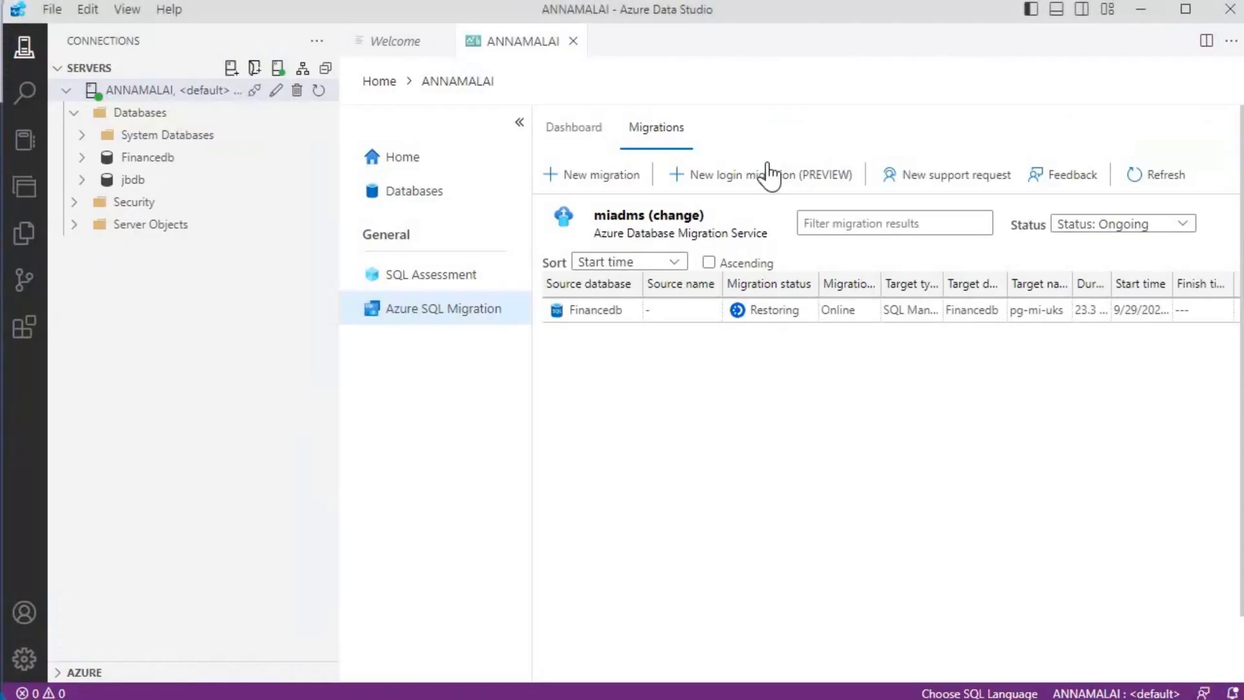
click(1145, 180)
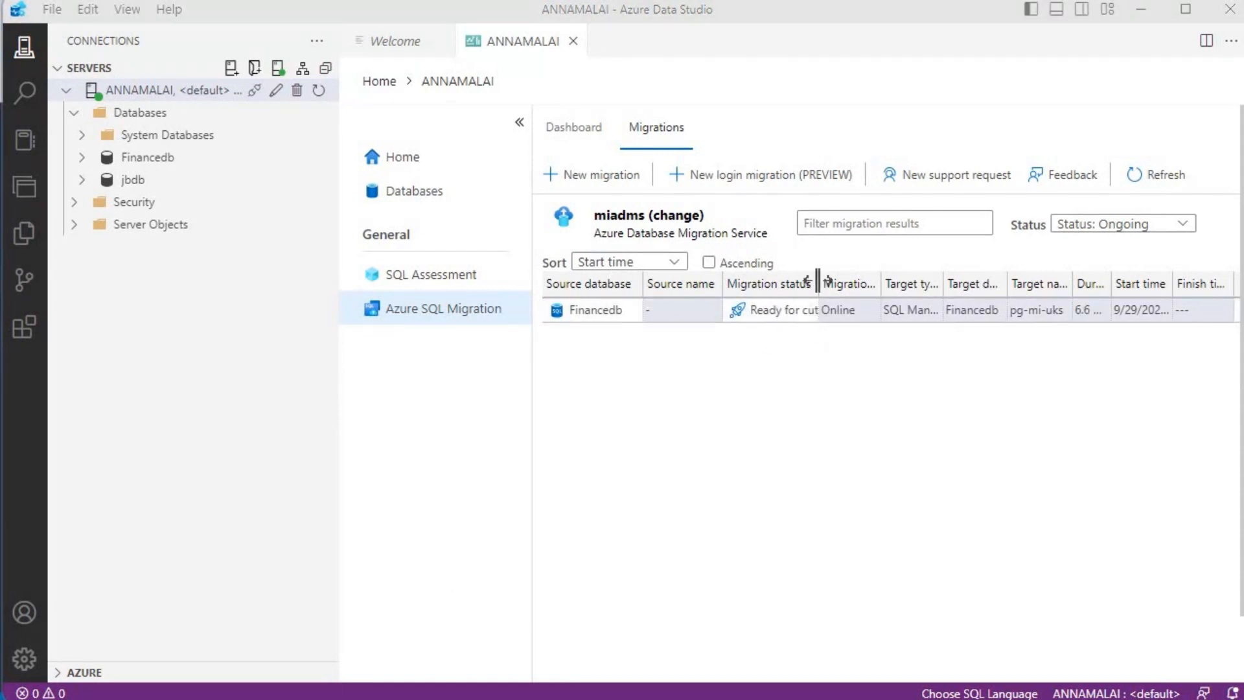
drag(820, 281, 864, 278)
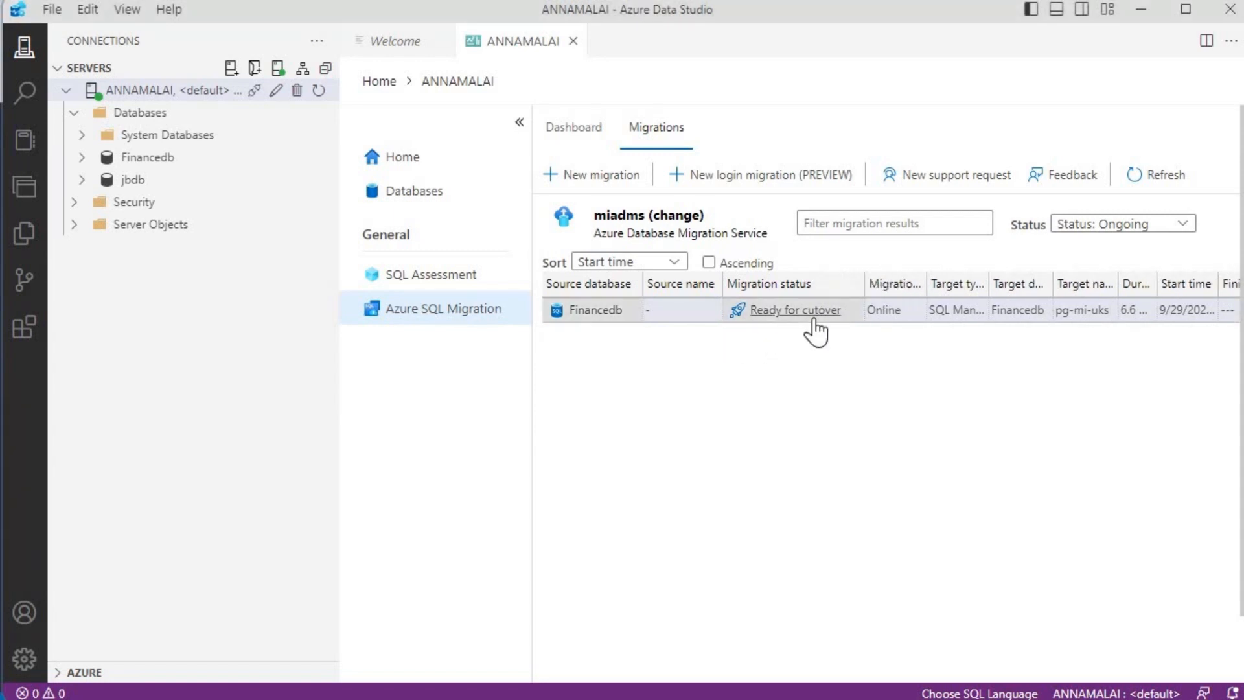
click(587, 315)
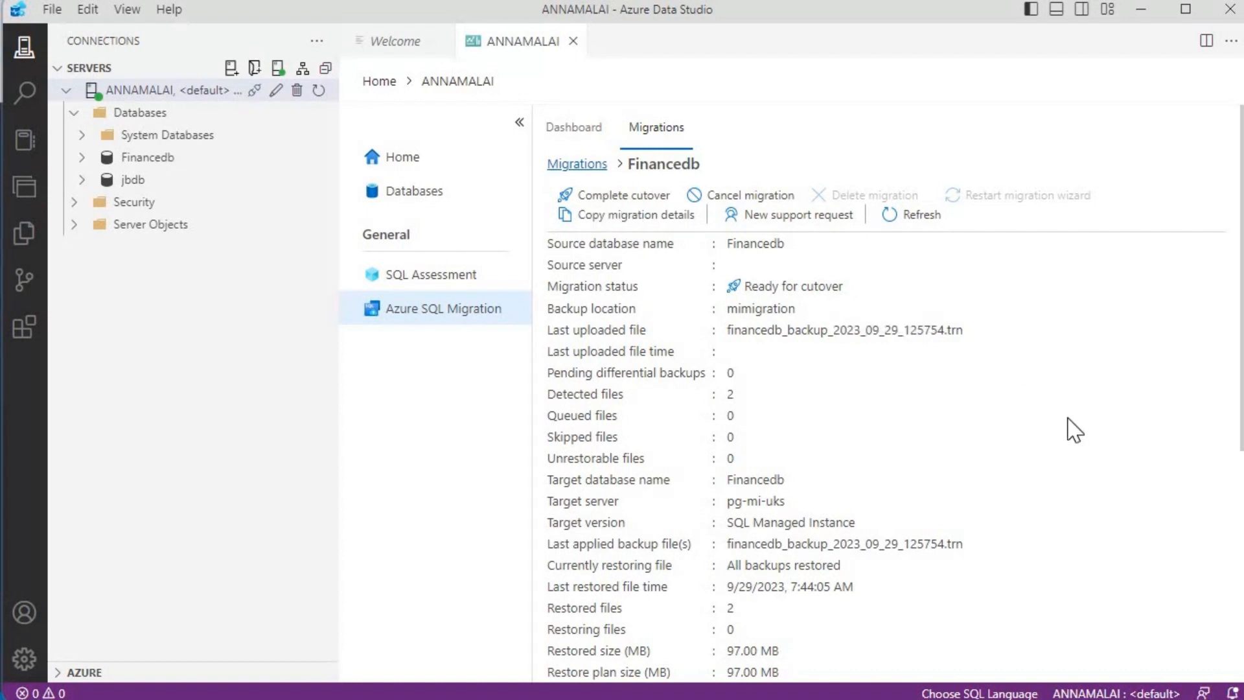
scroll(1012, 452, down, 5)
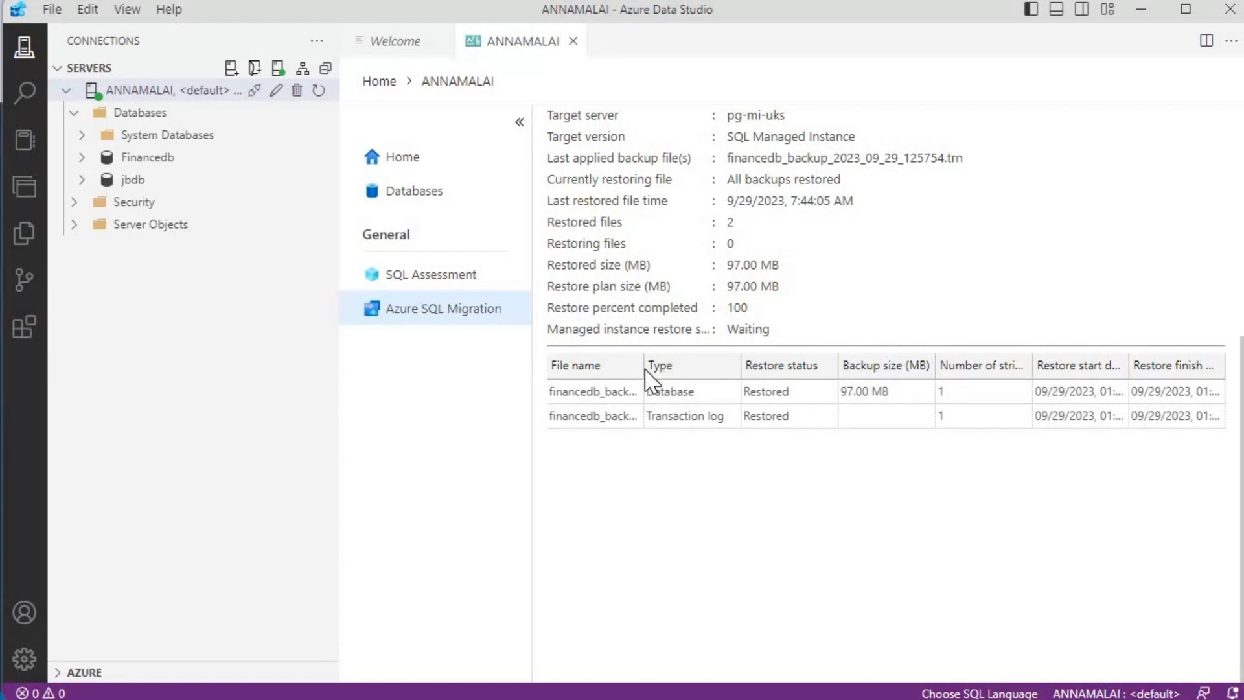
drag(642, 365, 794, 363)
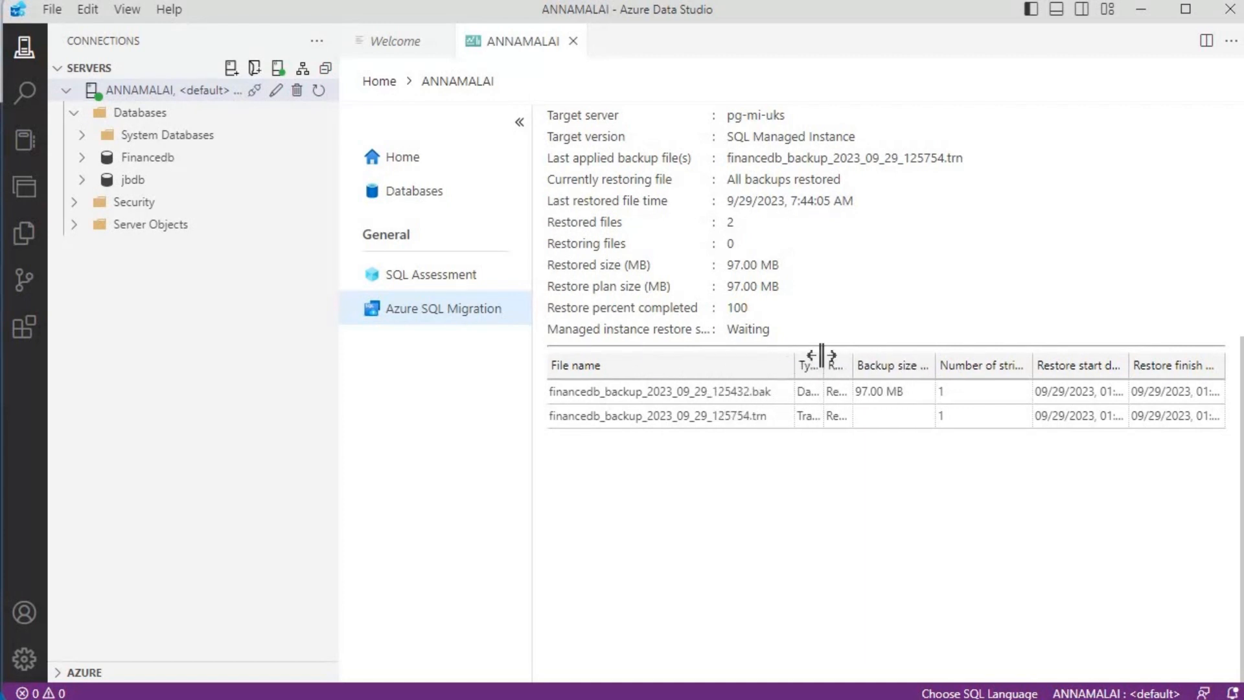
scroll(719, 263, up, 6)
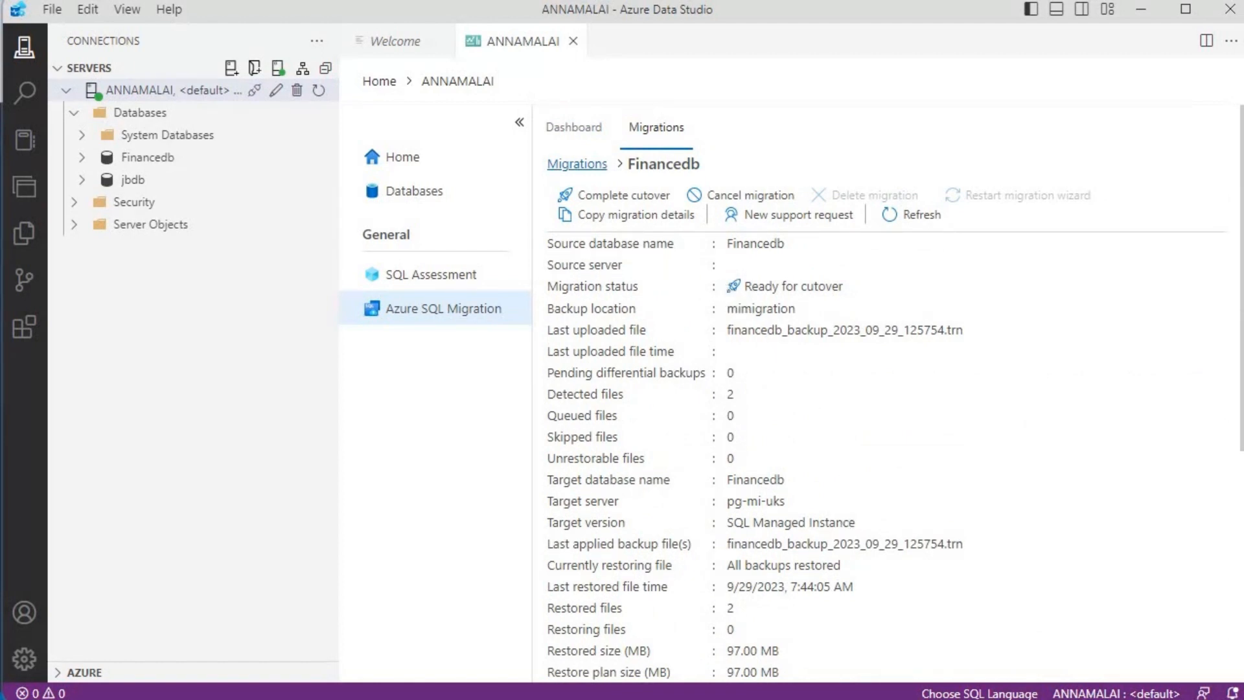
Switch to SQL Server Management Studio, replace the backup file name in the BACKUP LOG query with Finance_db_Final_BKP, and run the query.
key(alt+Tab)
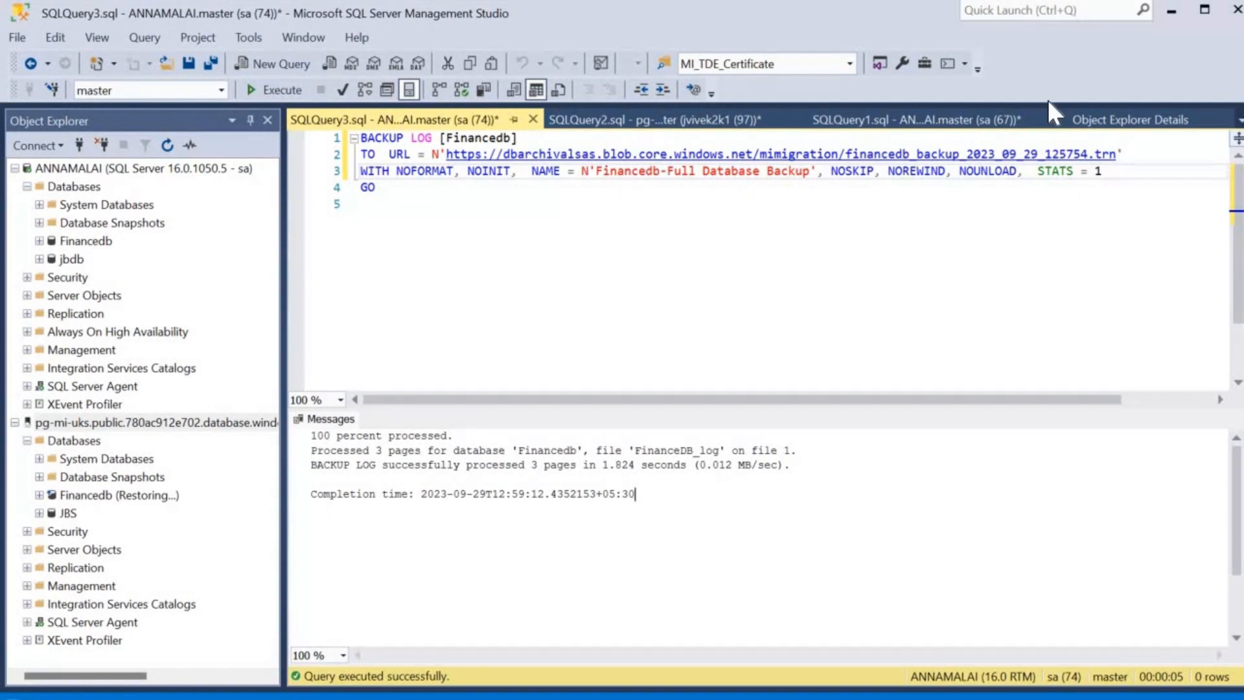
double_click(1066, 161)
key(ctrl+c)
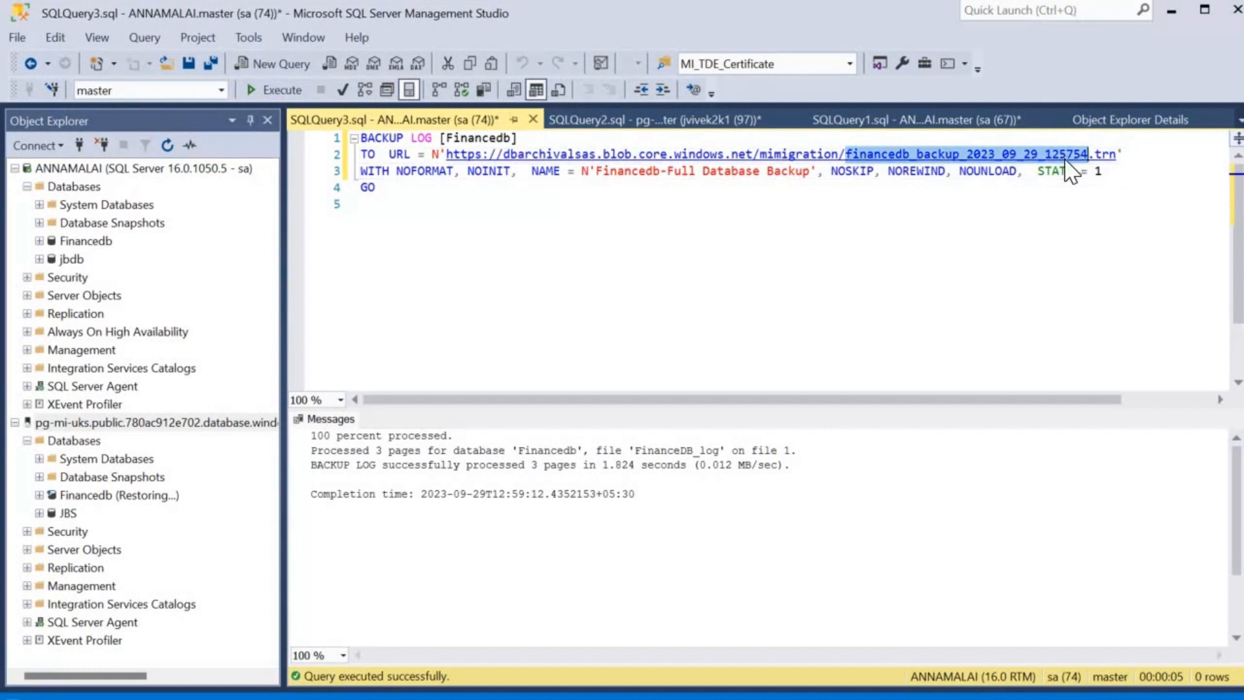
key(ctrl+h)
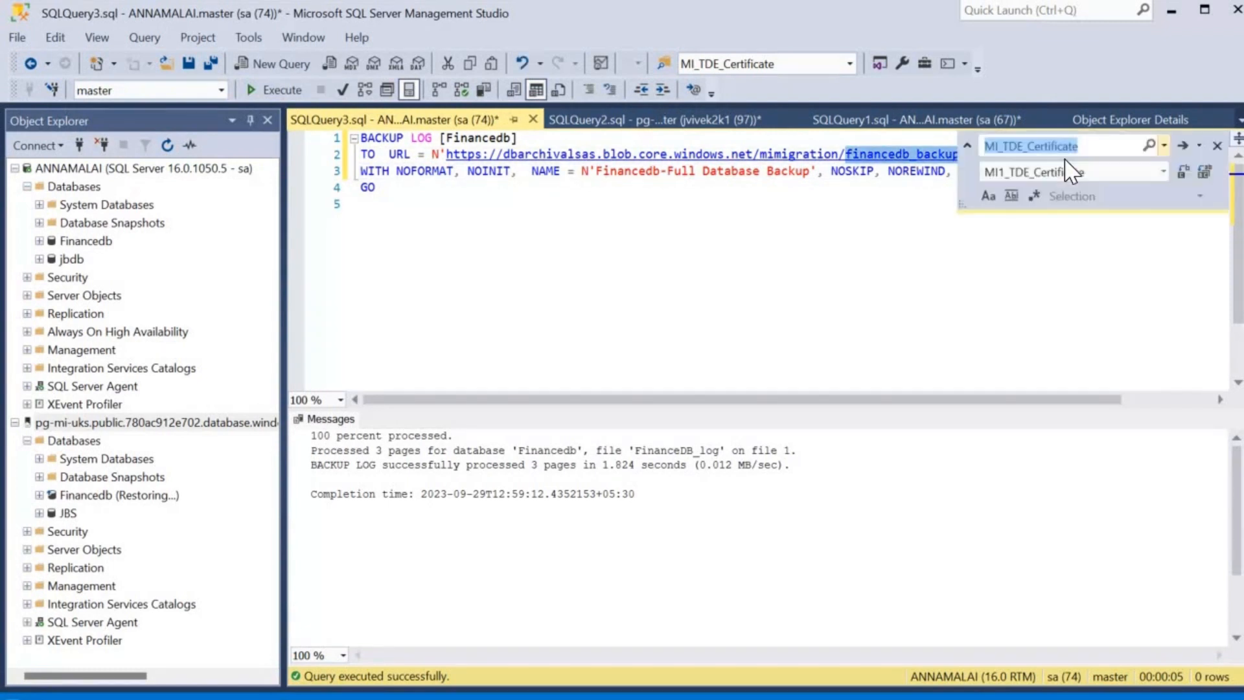
key(Tab)
key(ctrl+v)
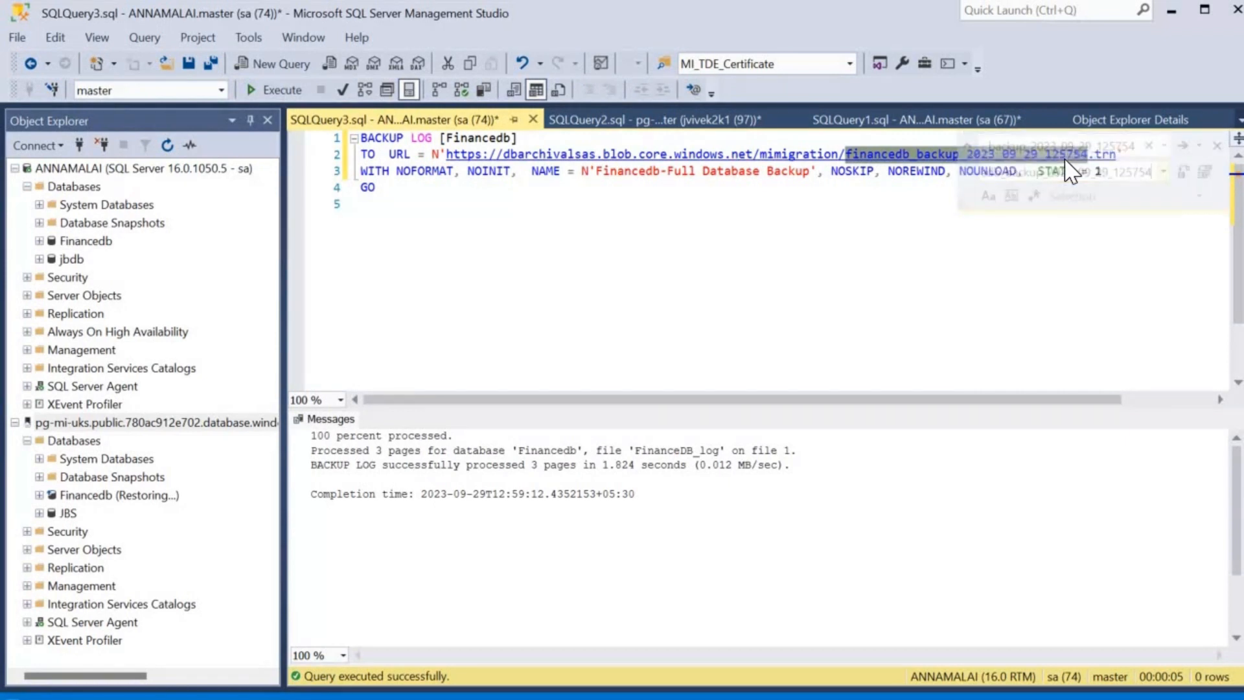
key(Home)
key(shift+End)
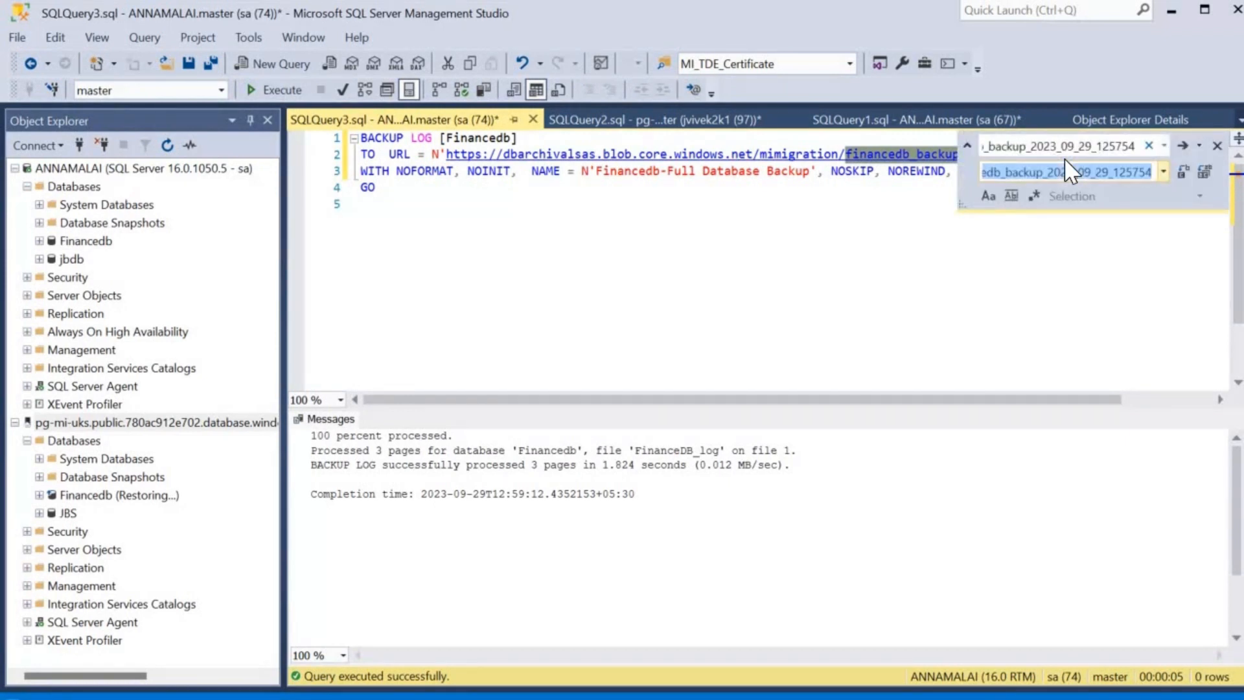
text(Final)
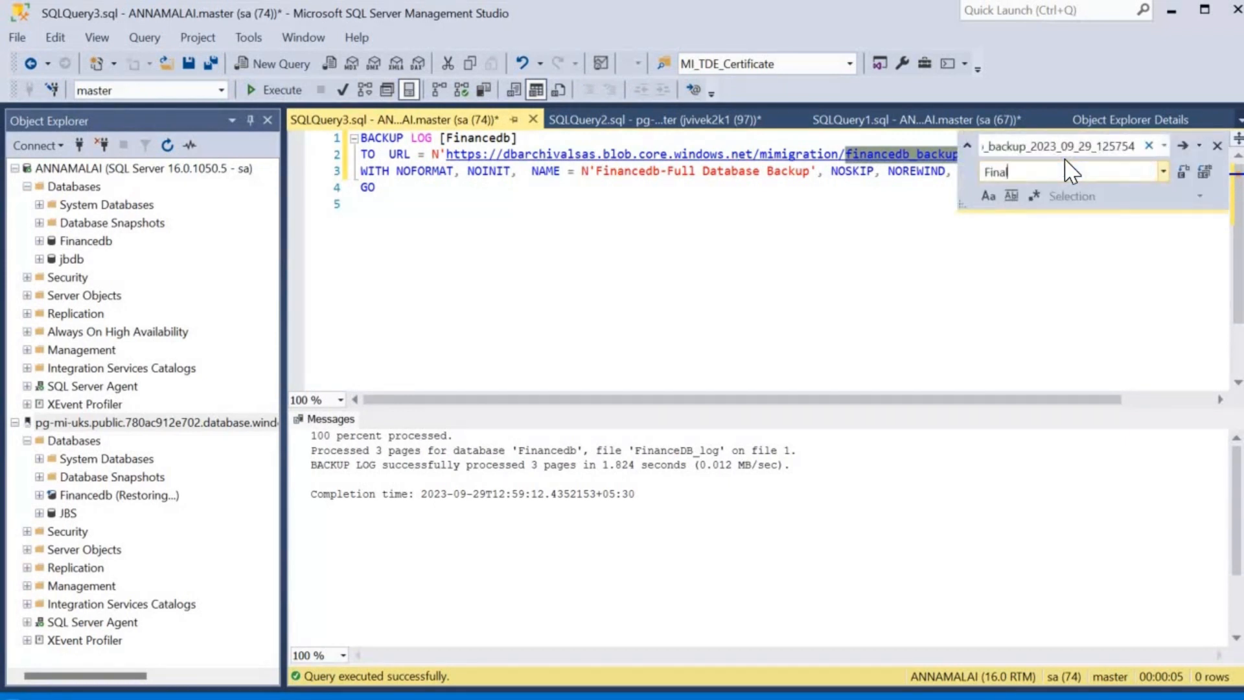
text(_BKP)
key(Home)
text(Finance_db_)
click(1213, 175)
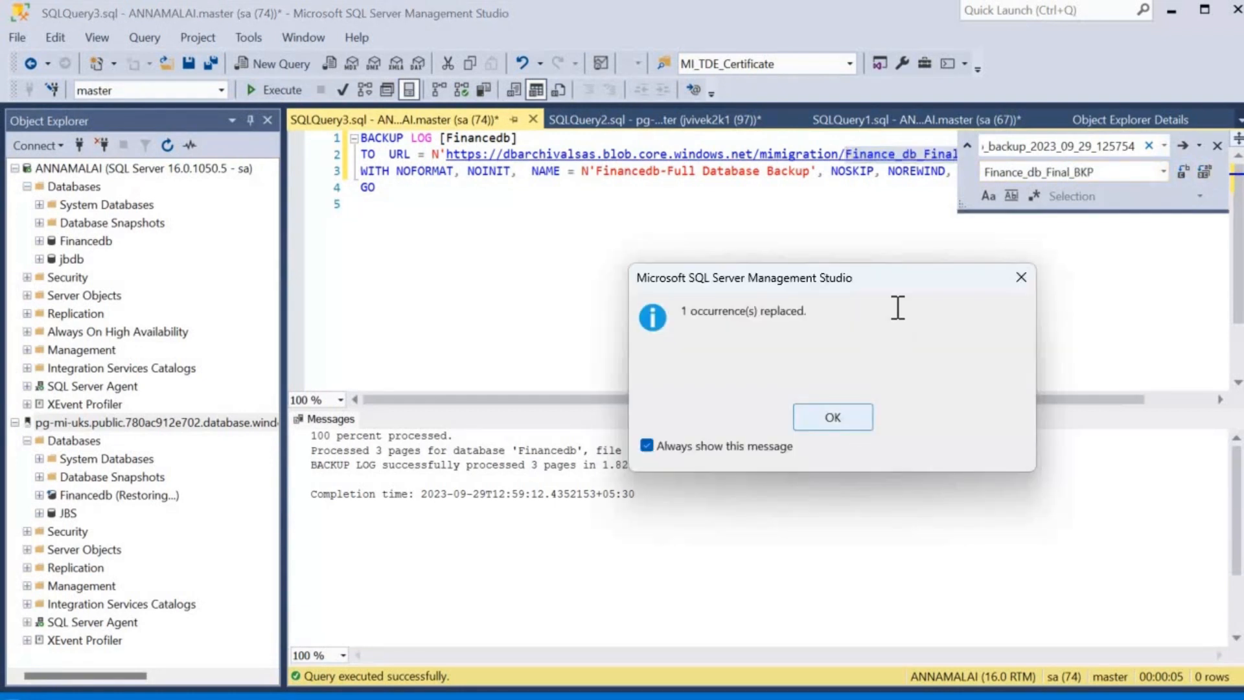
key(Return)
key(Escape)
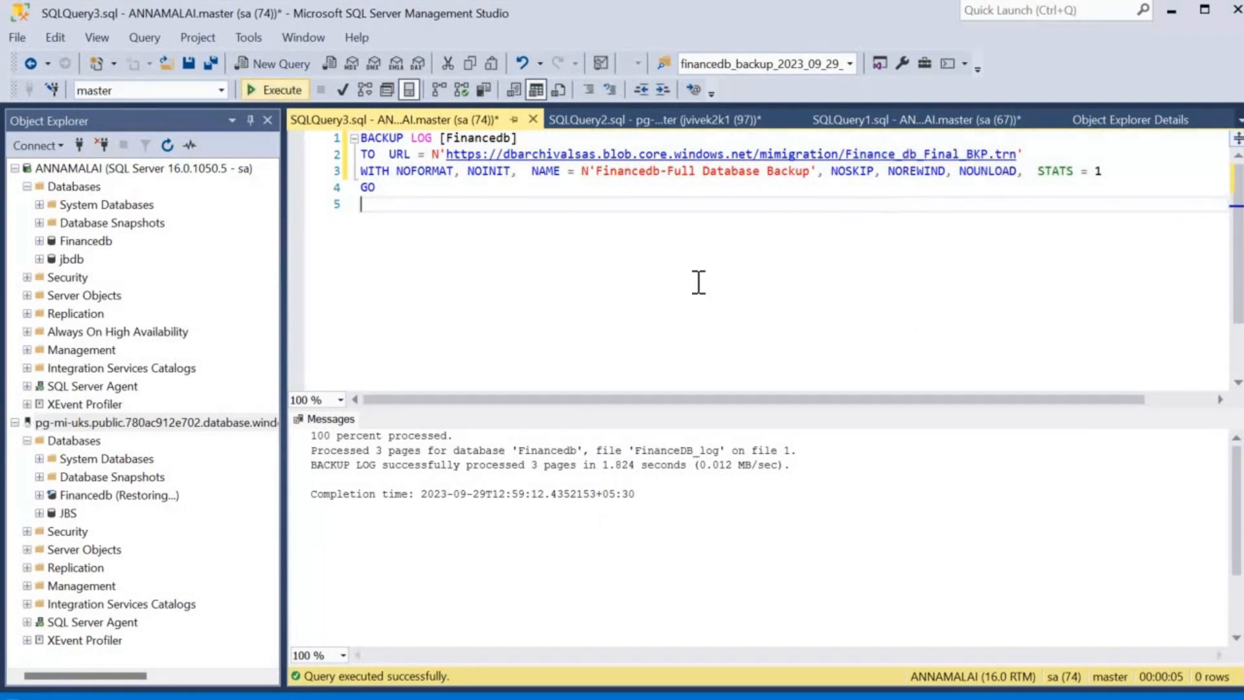
key(F5)
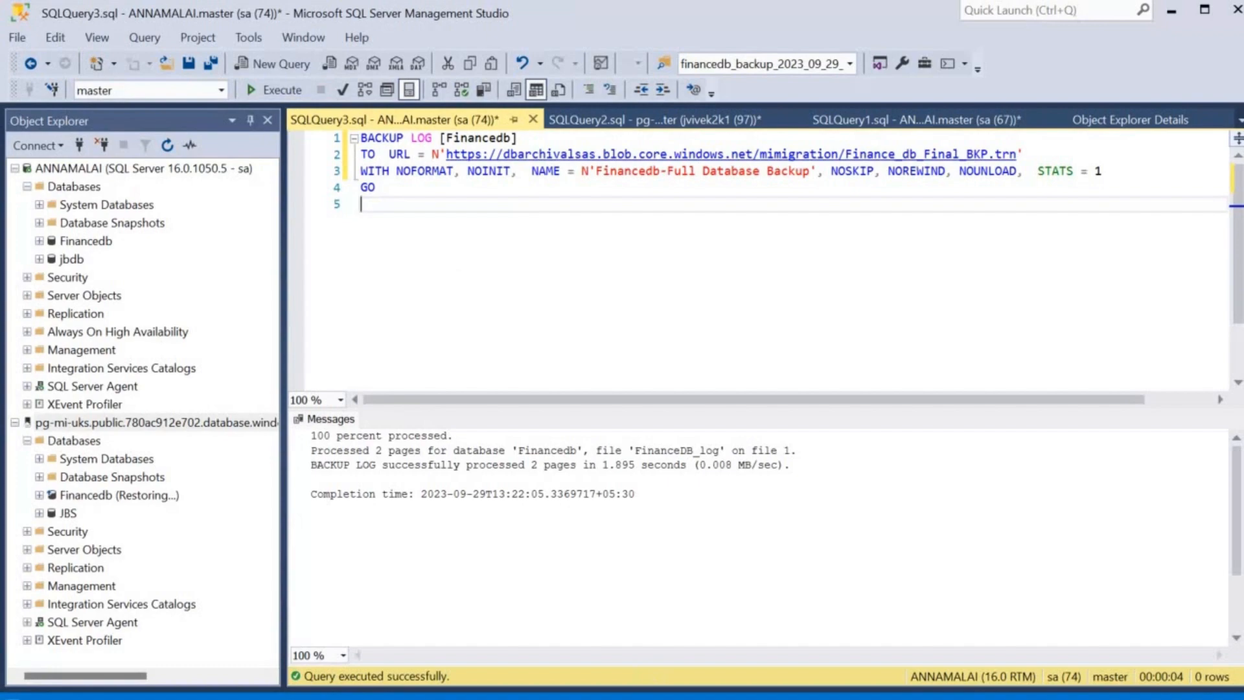
Switch to Azure Data Studio, refresh the Financedb migration details, and check the restore status of Finance_db_Final_BKP.trn.
key(alt+Tab)
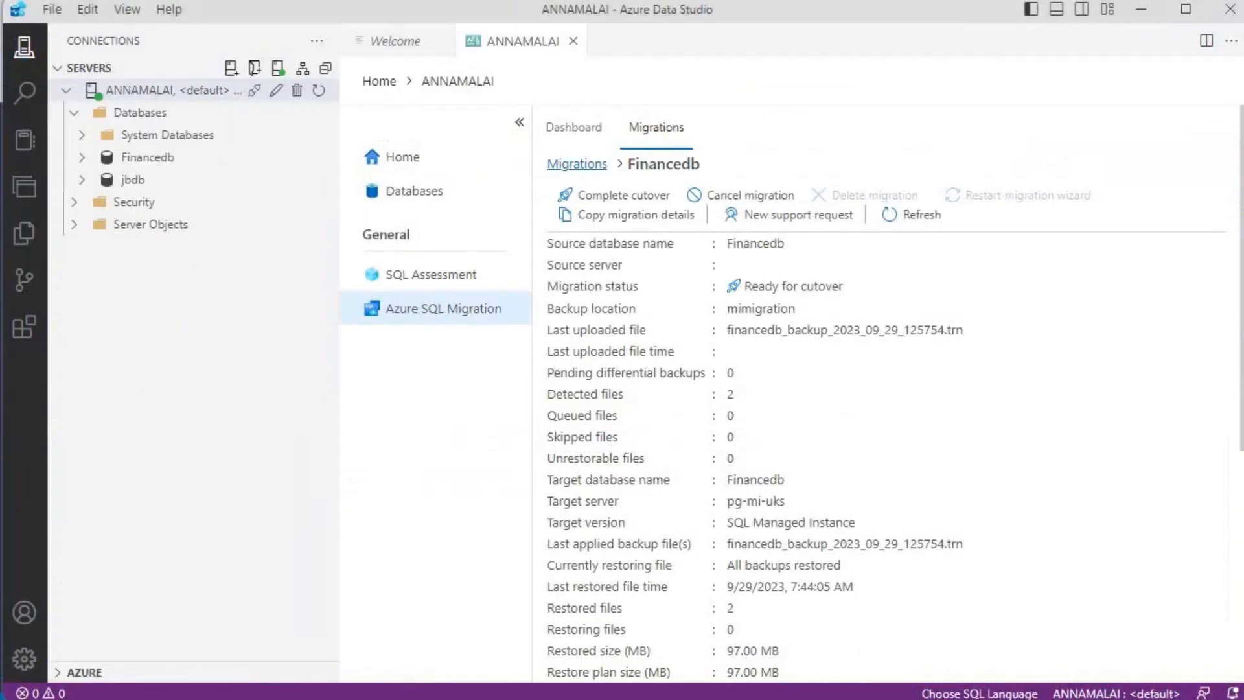
click(901, 219)
scroll(949, 324, down, 2)
scroll(951, 324, down, 5)
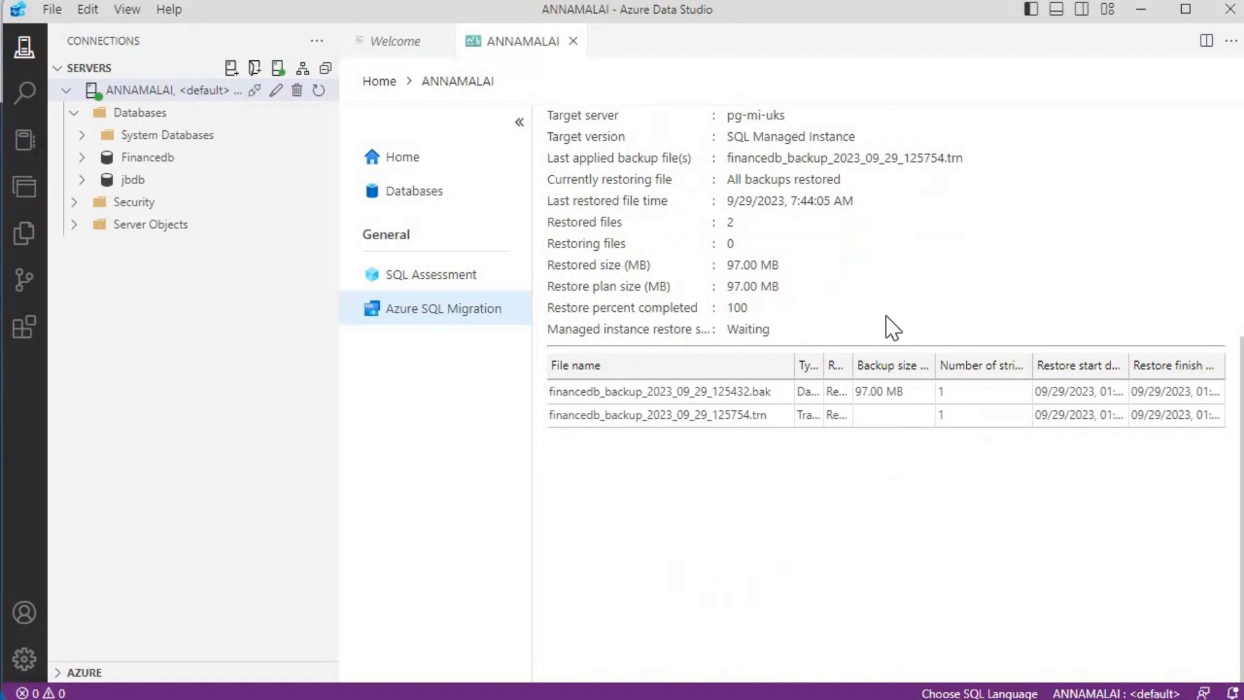
scroll(887, 328, up, 7)
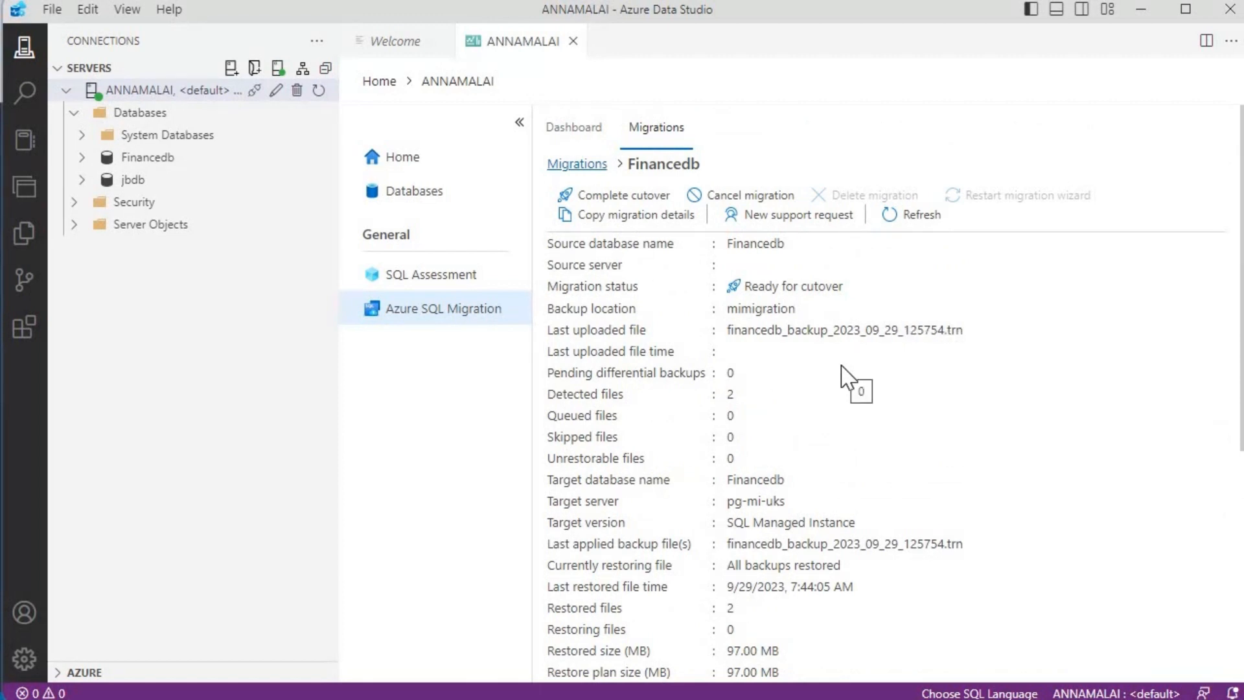
click(922, 219)
scroll(952, 360, down, 5)
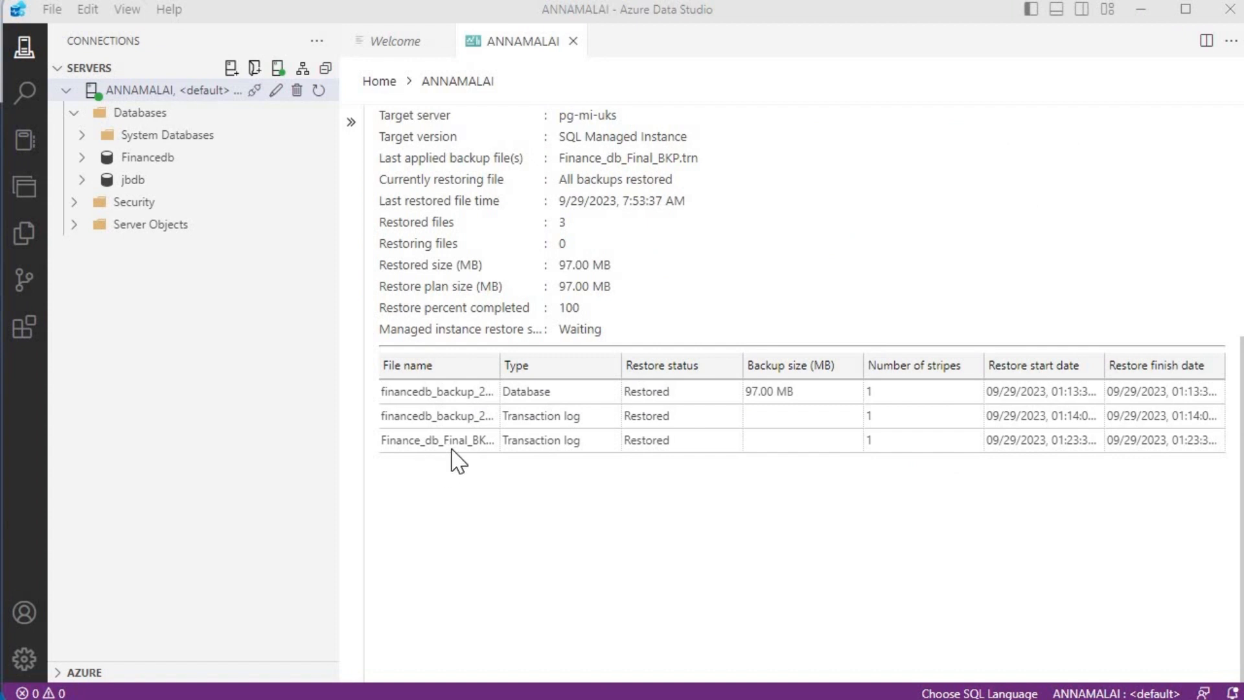
click(452, 447)
scroll(554, 461, up, 5)
scroll(554, 461, up, 2)
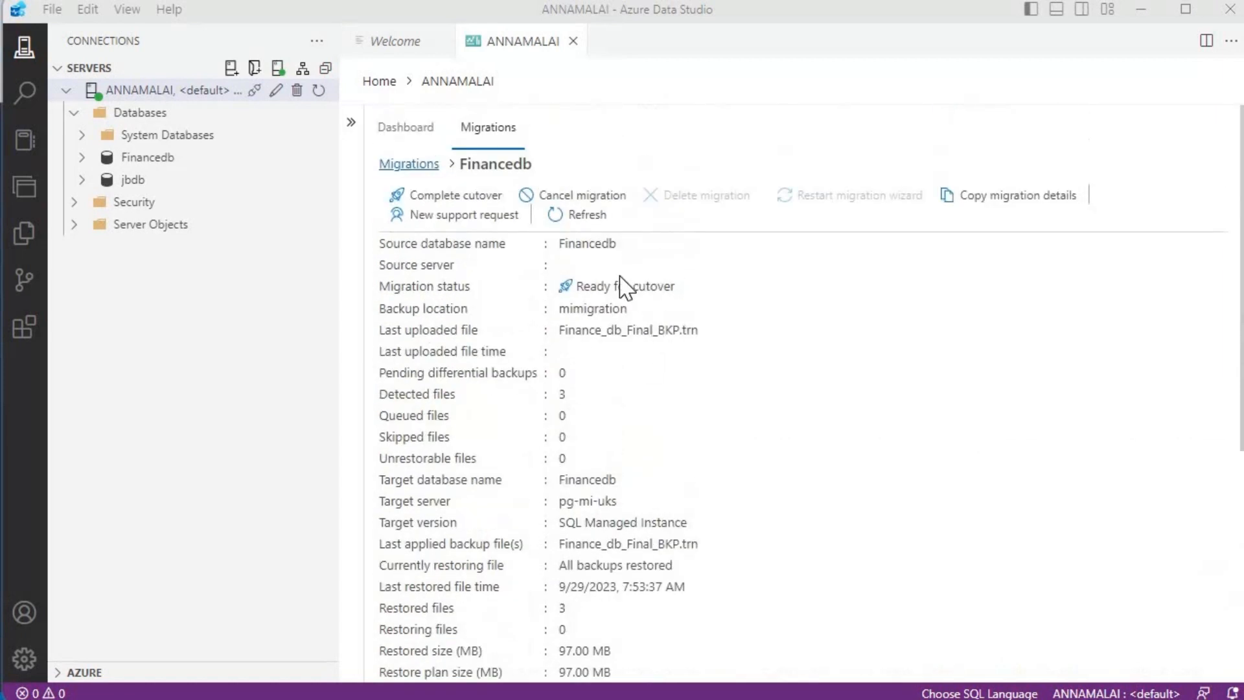
Complete the cutover for Financedb, confirming there are no additional log backups to provide.
click(419, 196)
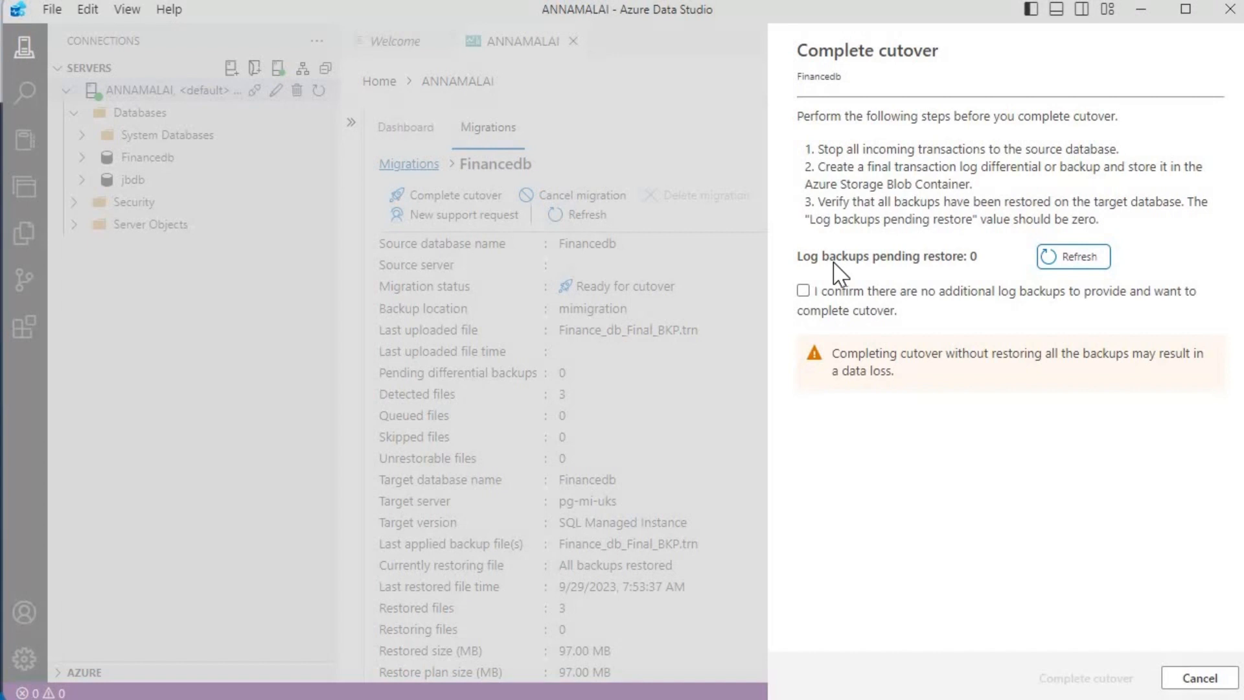
click(803, 291)
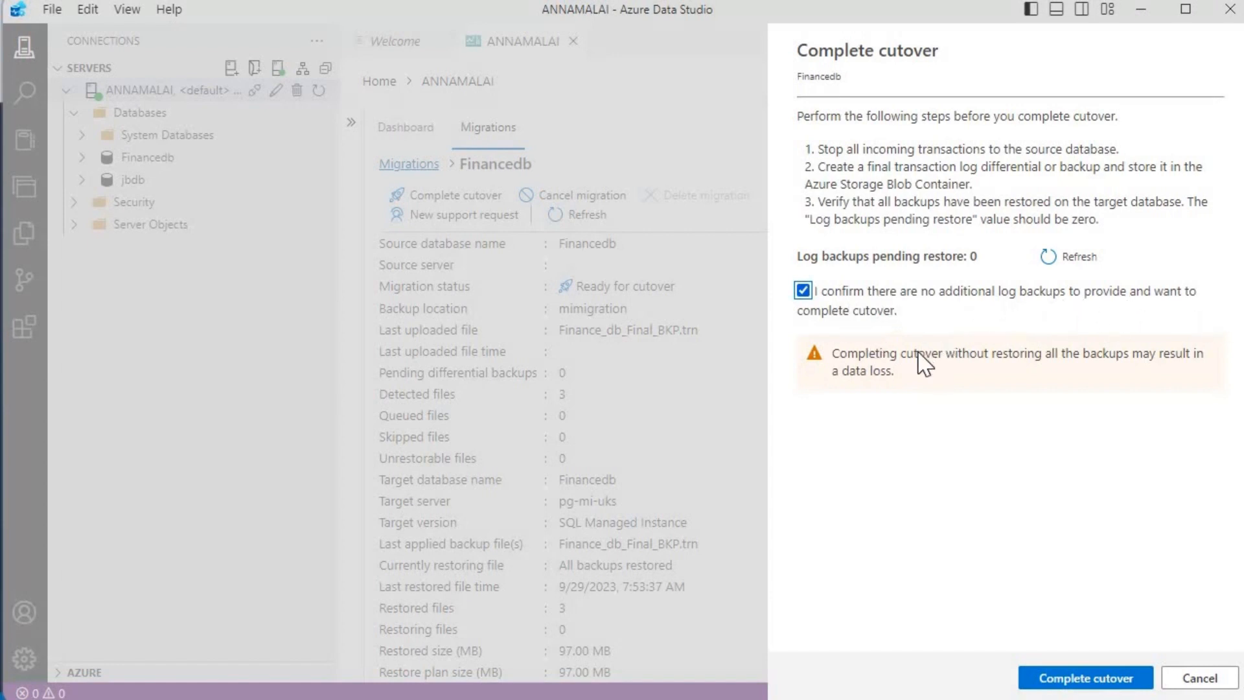
click(1079, 682)
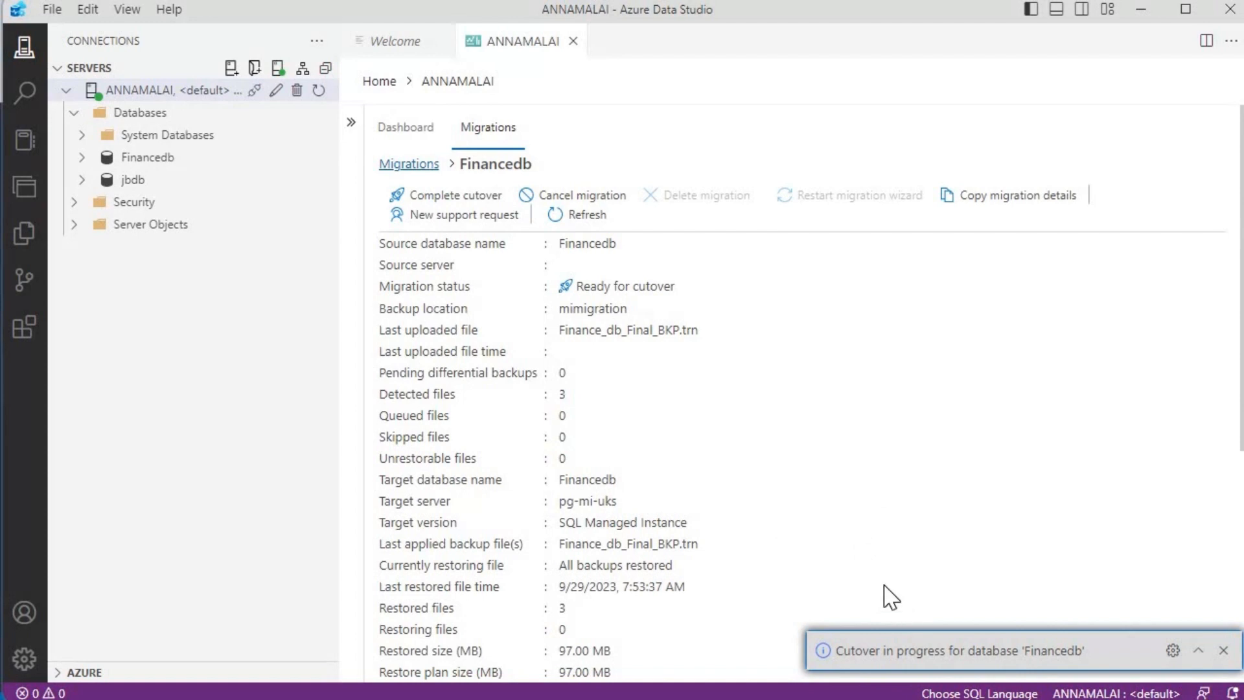
Refresh the Financedb migration details and check the migration status after the cutover.
click(578, 216)
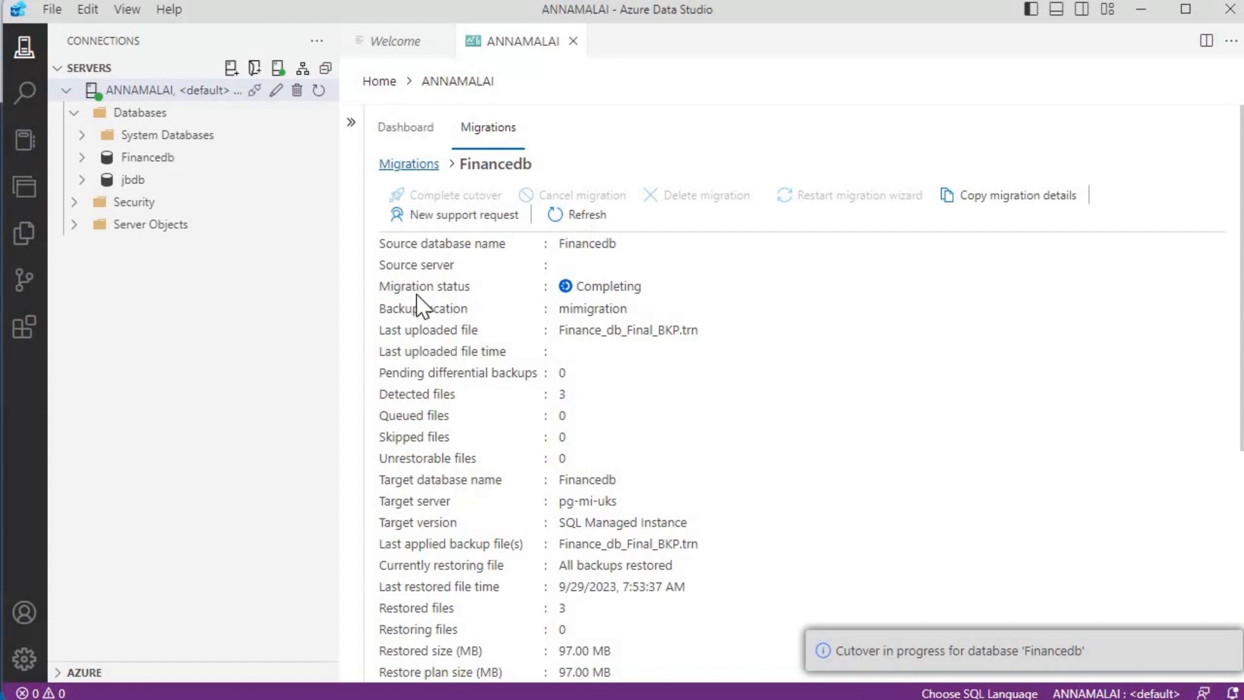
click(587, 216)
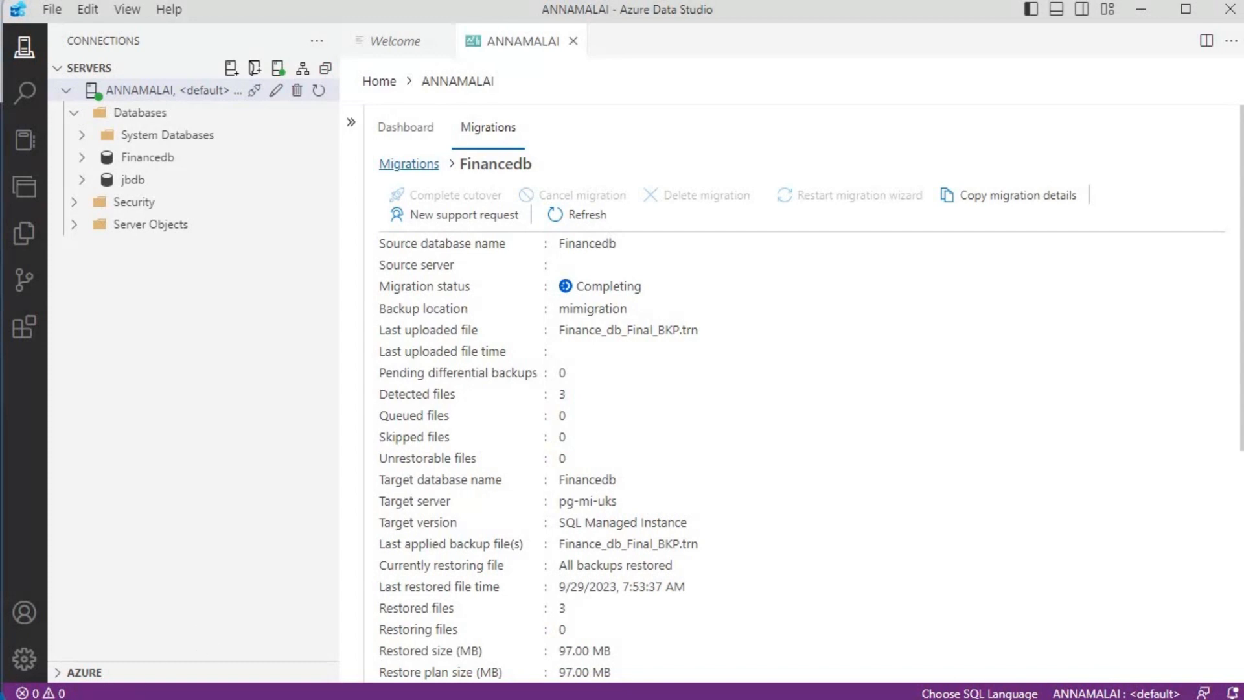
scroll(542, 352, down, 1)
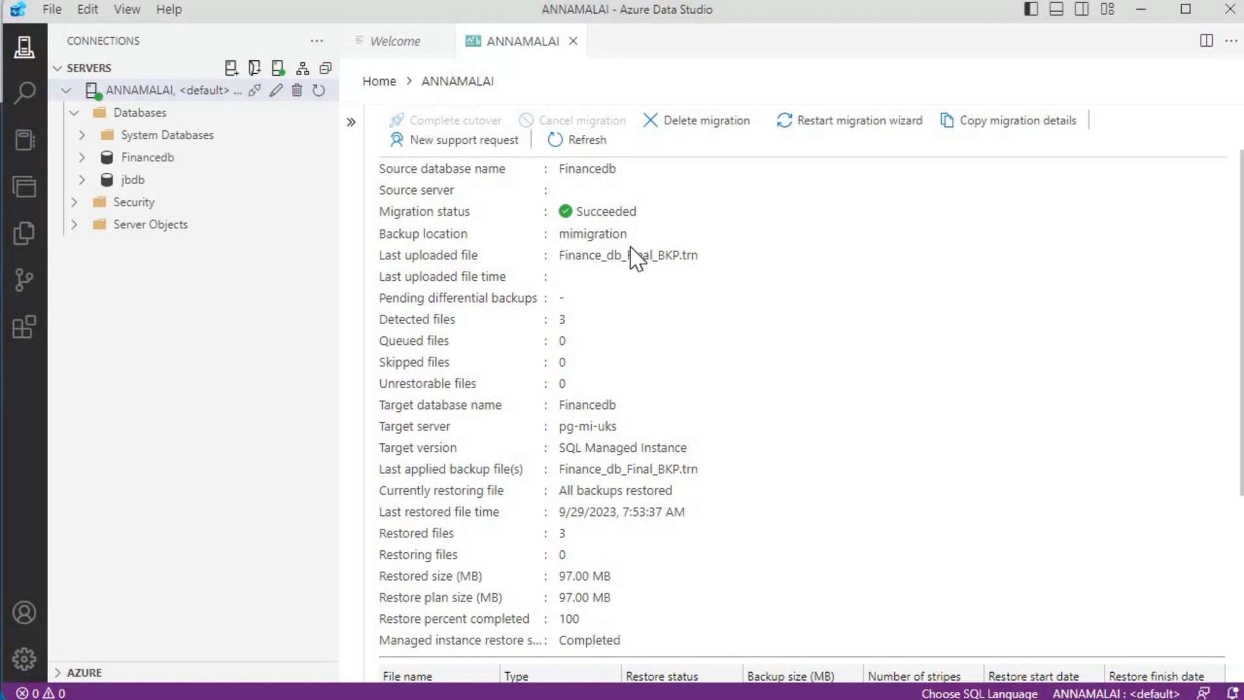
Return to the migrations list, refresh it, and open the Azure SQL Migration dashboard.
scroll(636, 258, up, 3)
click(392, 169)
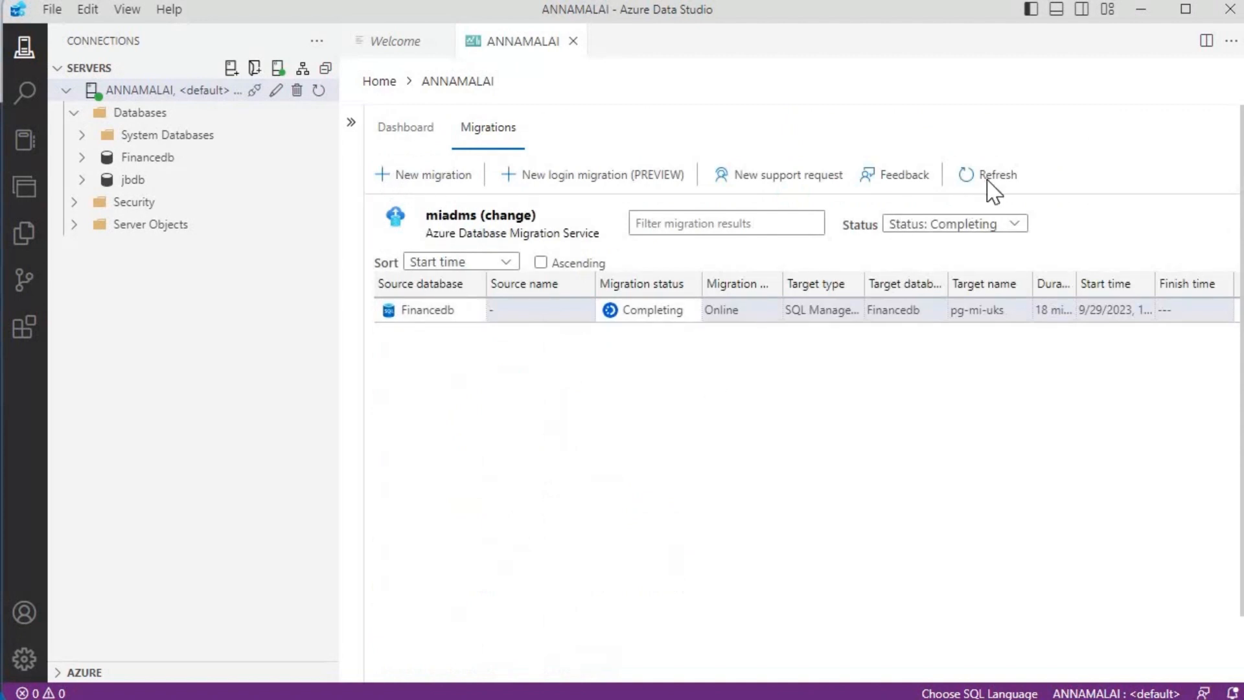
click(988, 182)
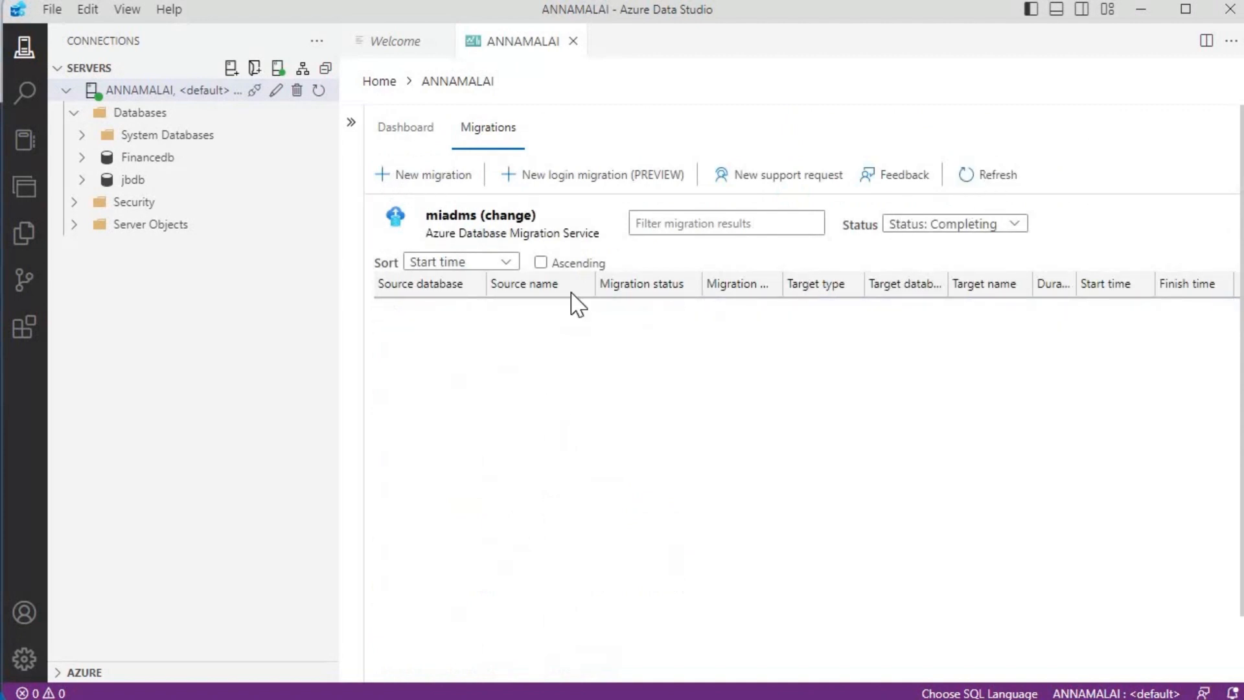
click(405, 141)
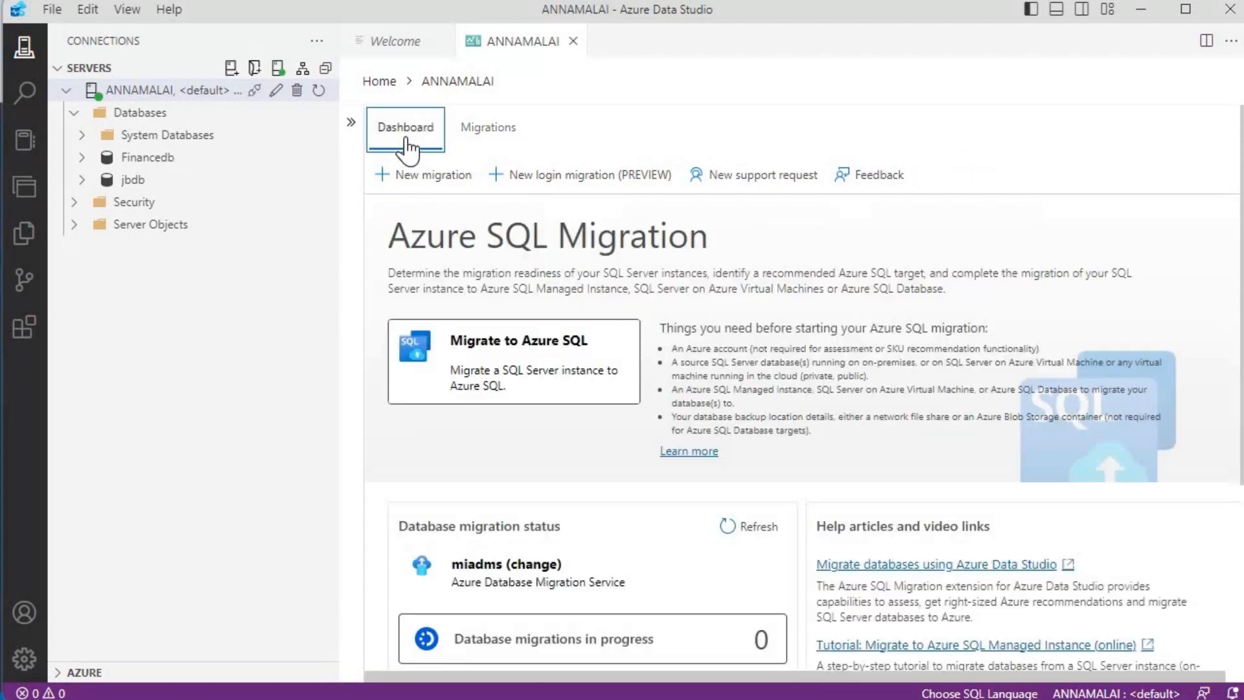
Refresh the database migration status on the Azure SQL Migration dashboard and check the in-progress and completed migration counts.
click(753, 539)
scroll(753, 541, down, 3)
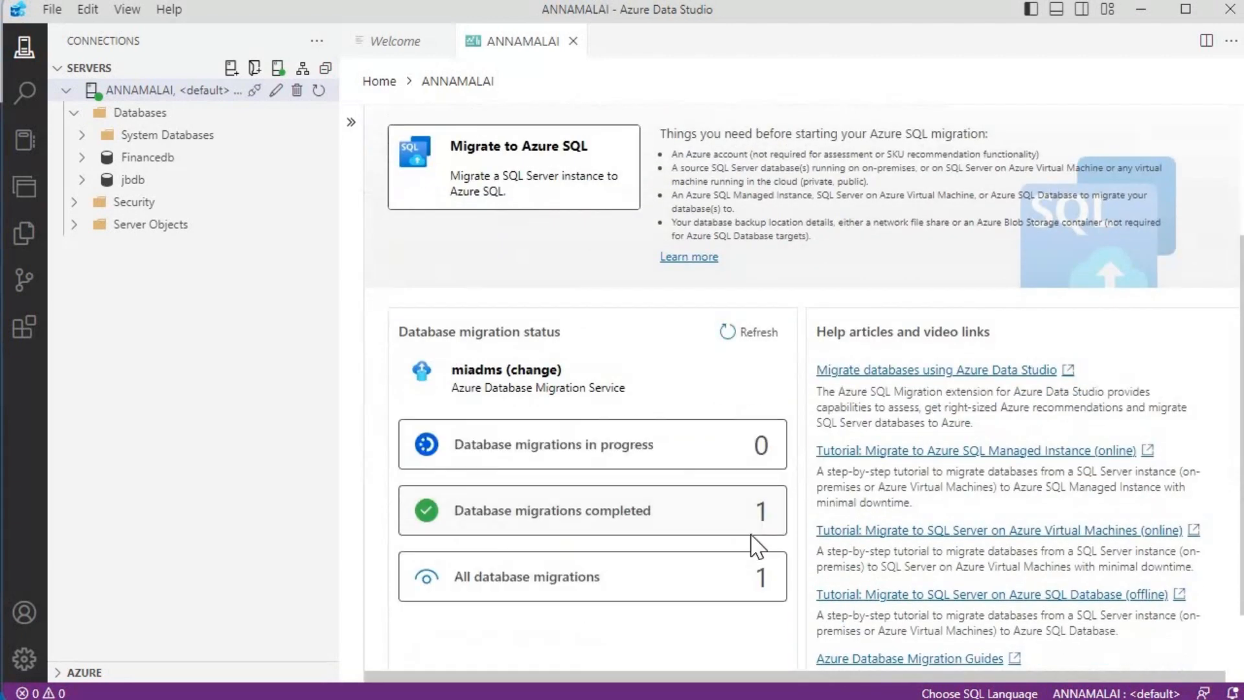
scroll(713, 531, down, 2)
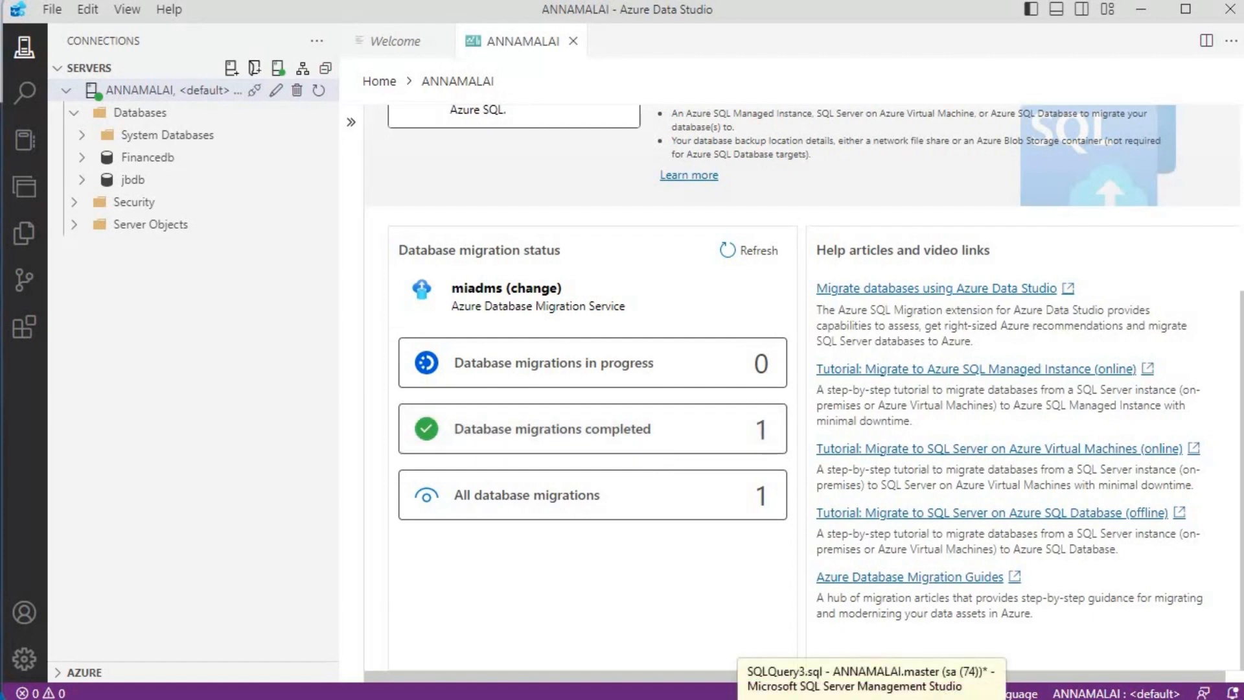
Switch to SQL Server Management Studio and refresh the databases of the pg-mi-uks managed instance to check Financedb's state.
click(872, 698)
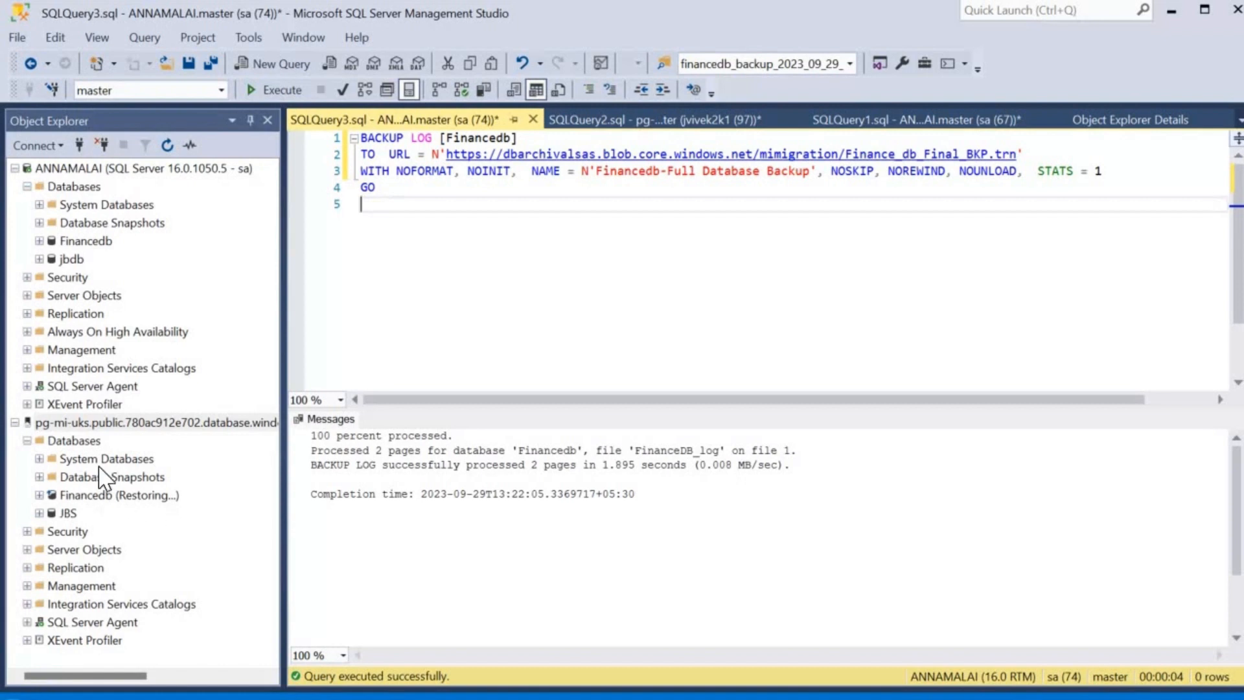
right_click(84, 440)
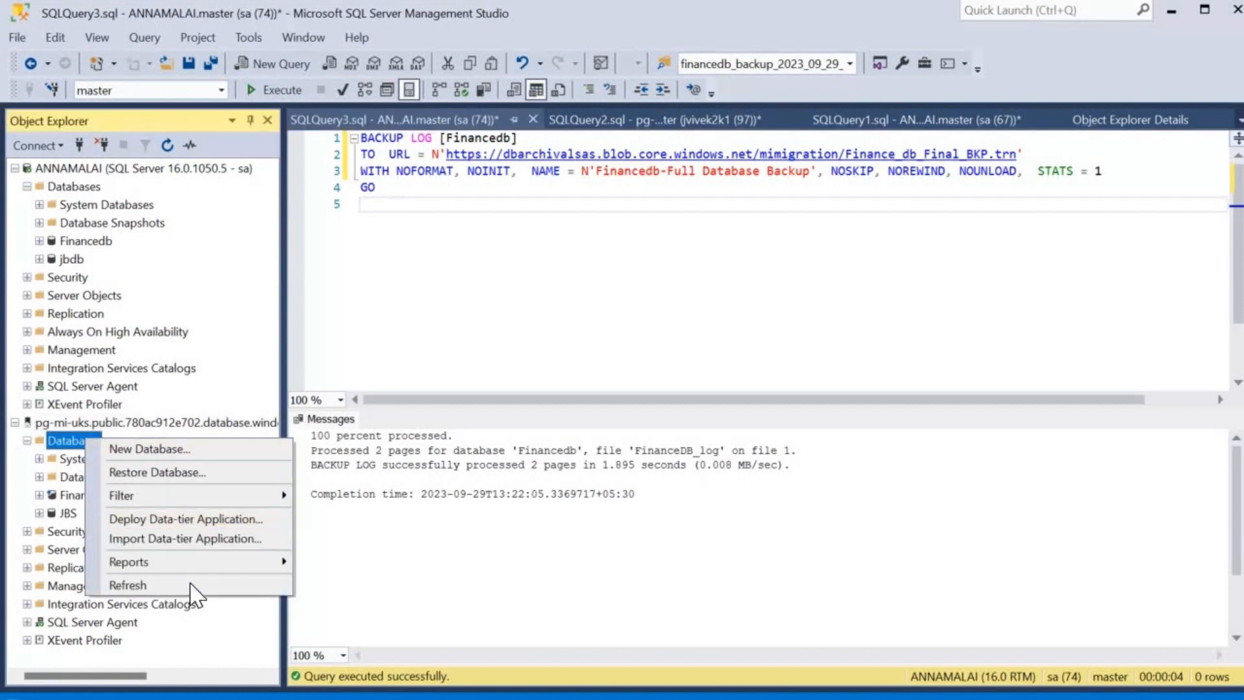
click(196, 585)
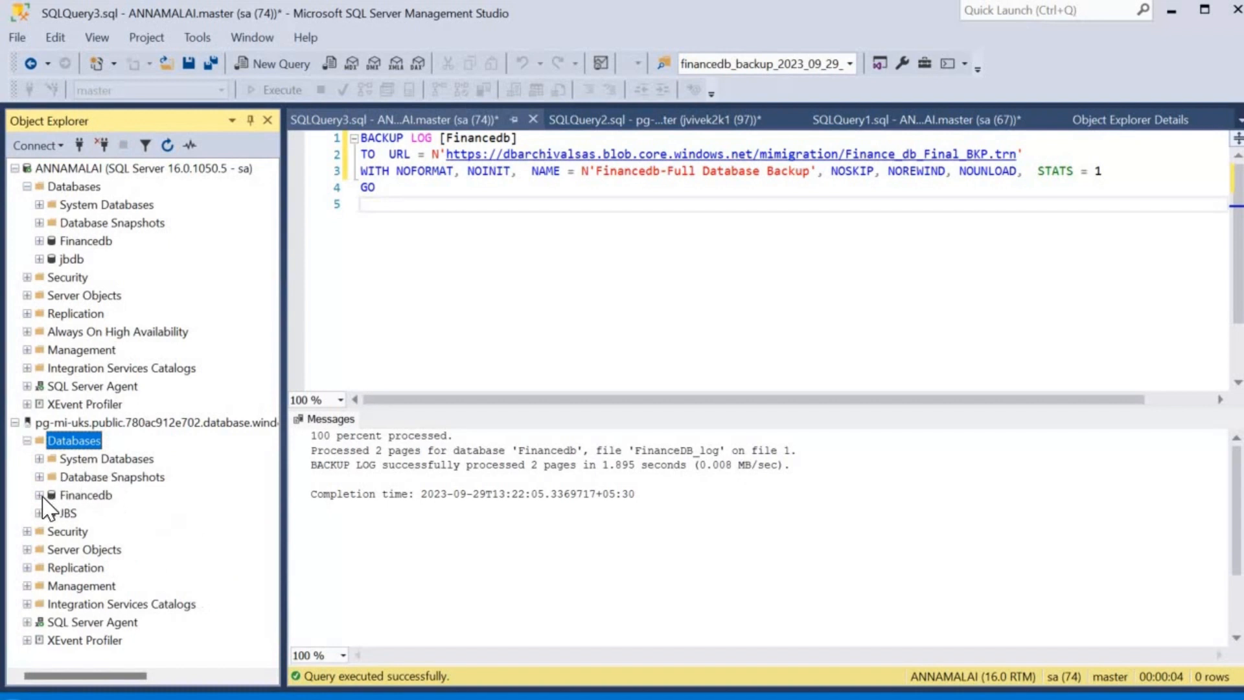
Browse the tables of Financedb on the managed instance and query the top 1000 rows of dbo.DimCustomer.
click(39, 495)
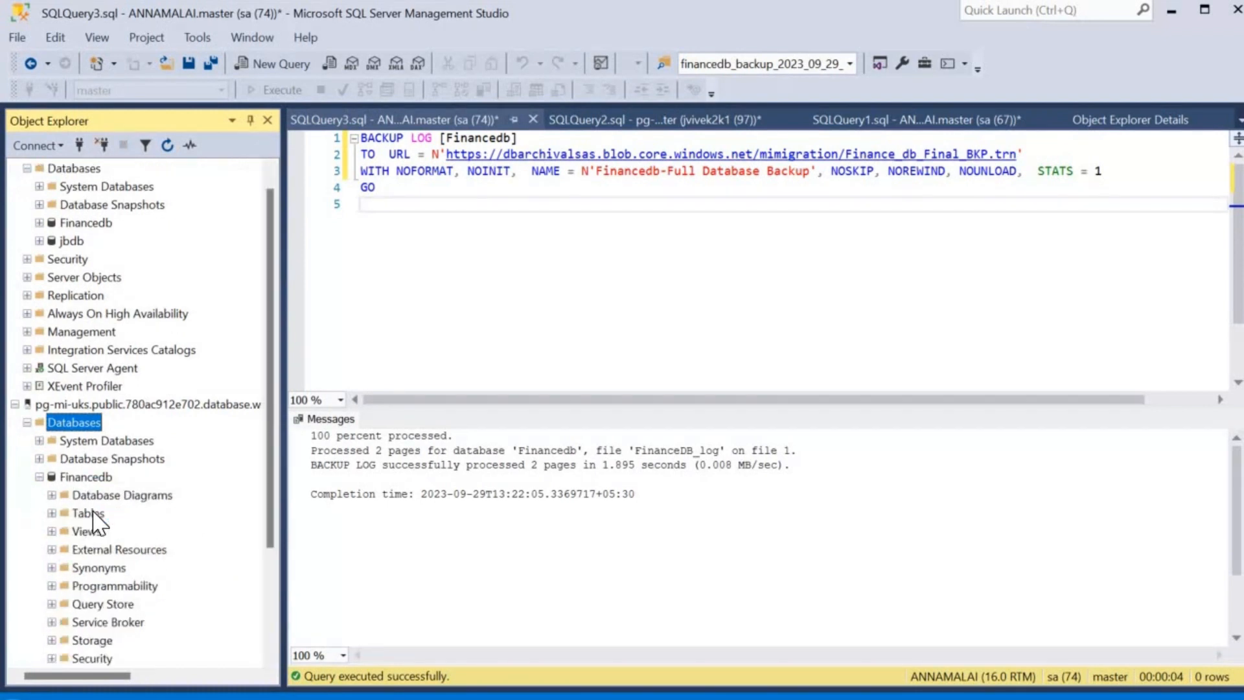
click(53, 514)
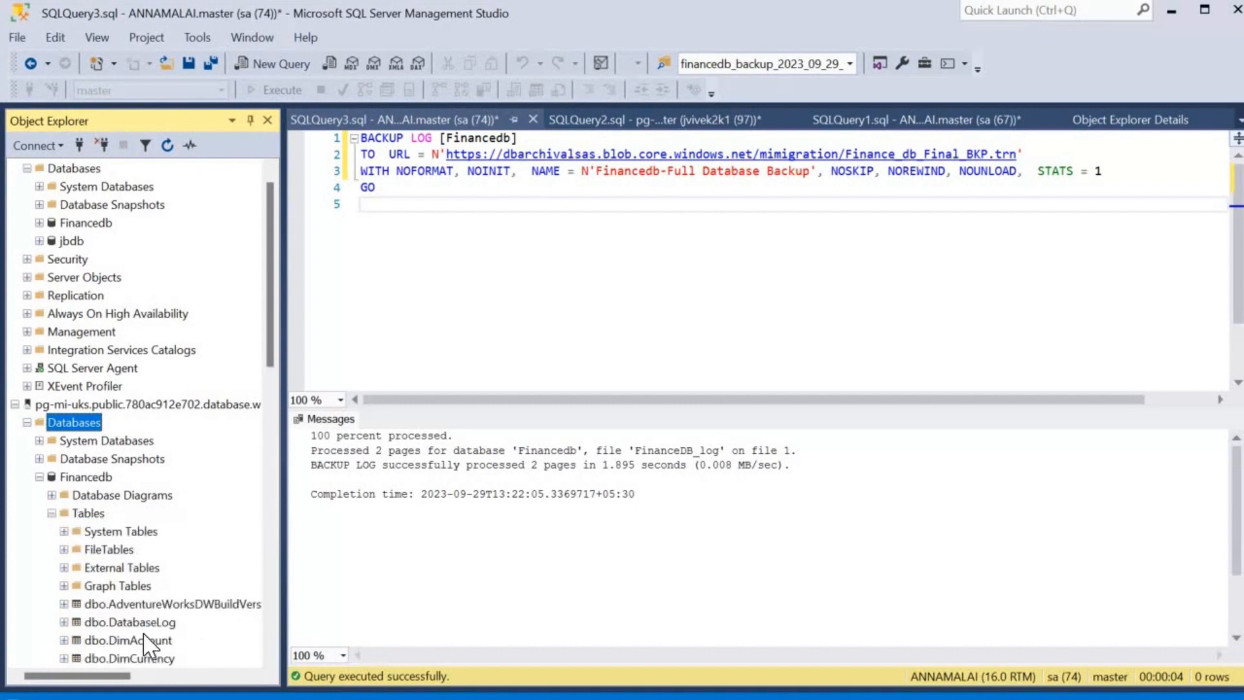
scroll(170, 601, down, 6)
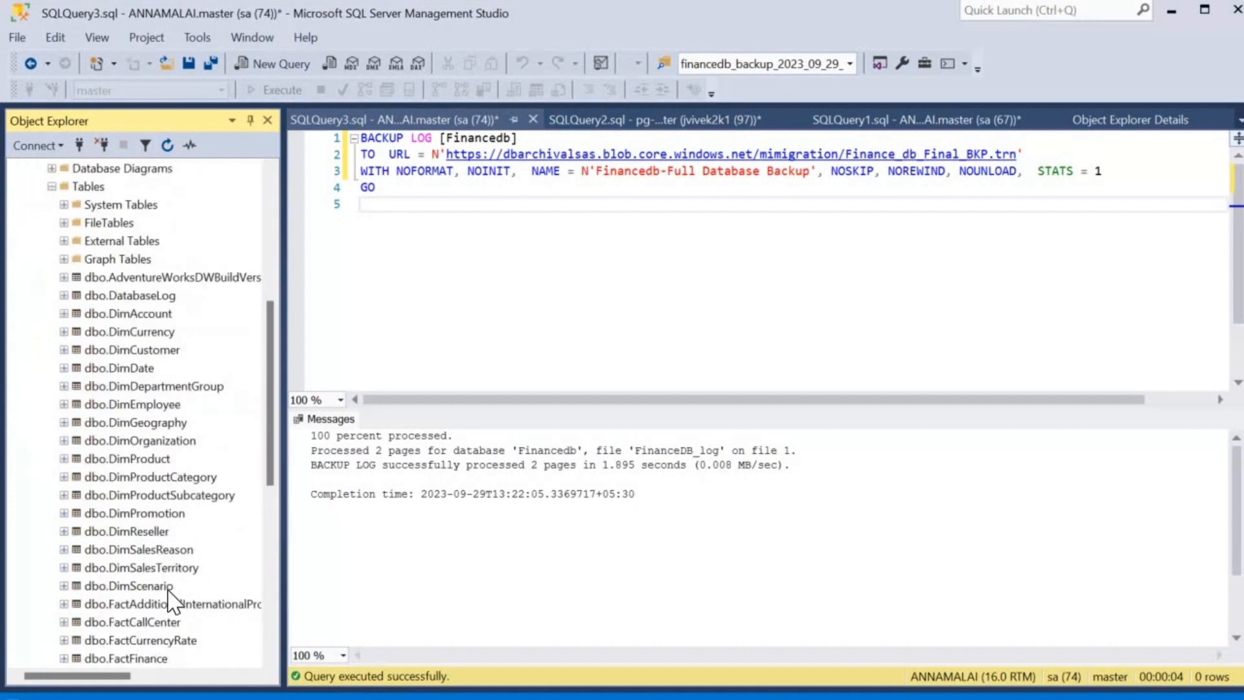
scroll(116, 459, up, 2)
click(113, 450)
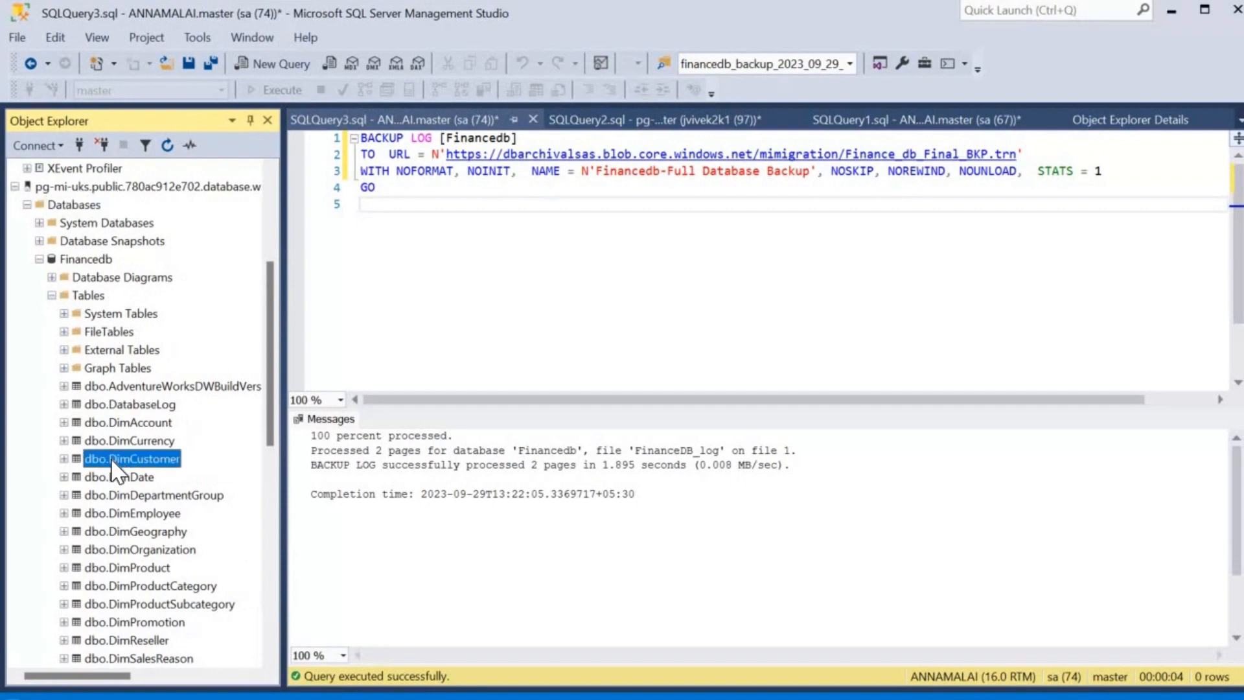
right_click(111, 459)
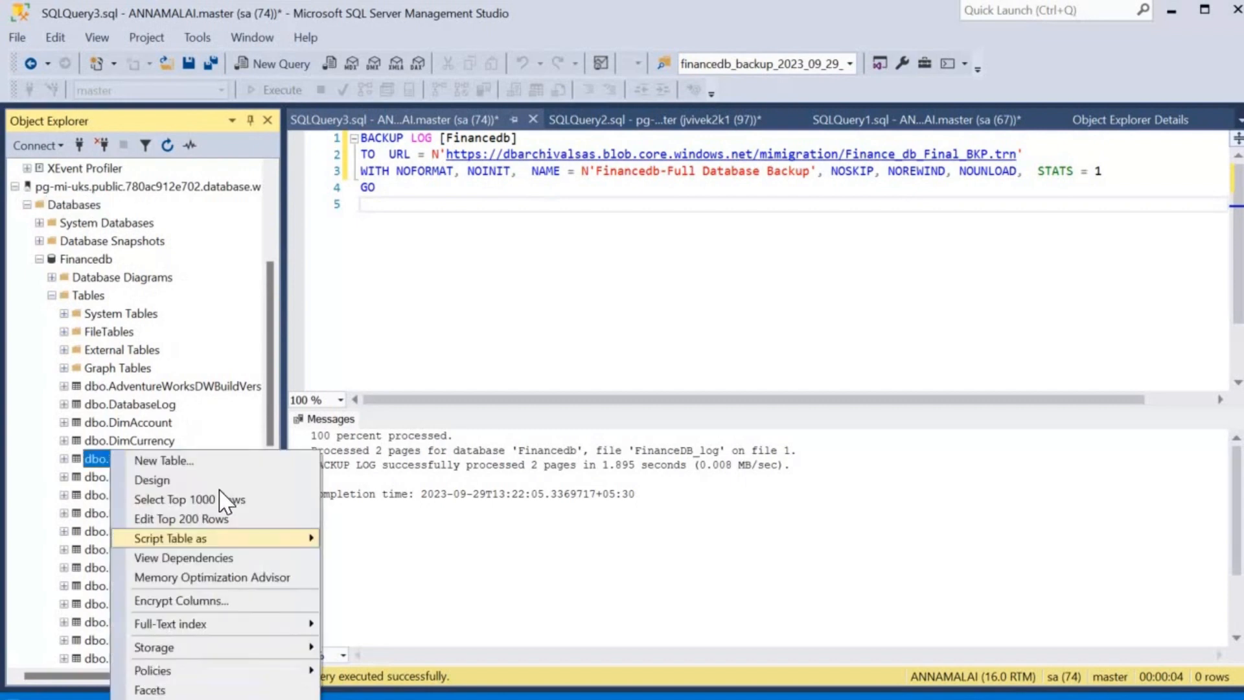
click(275, 498)
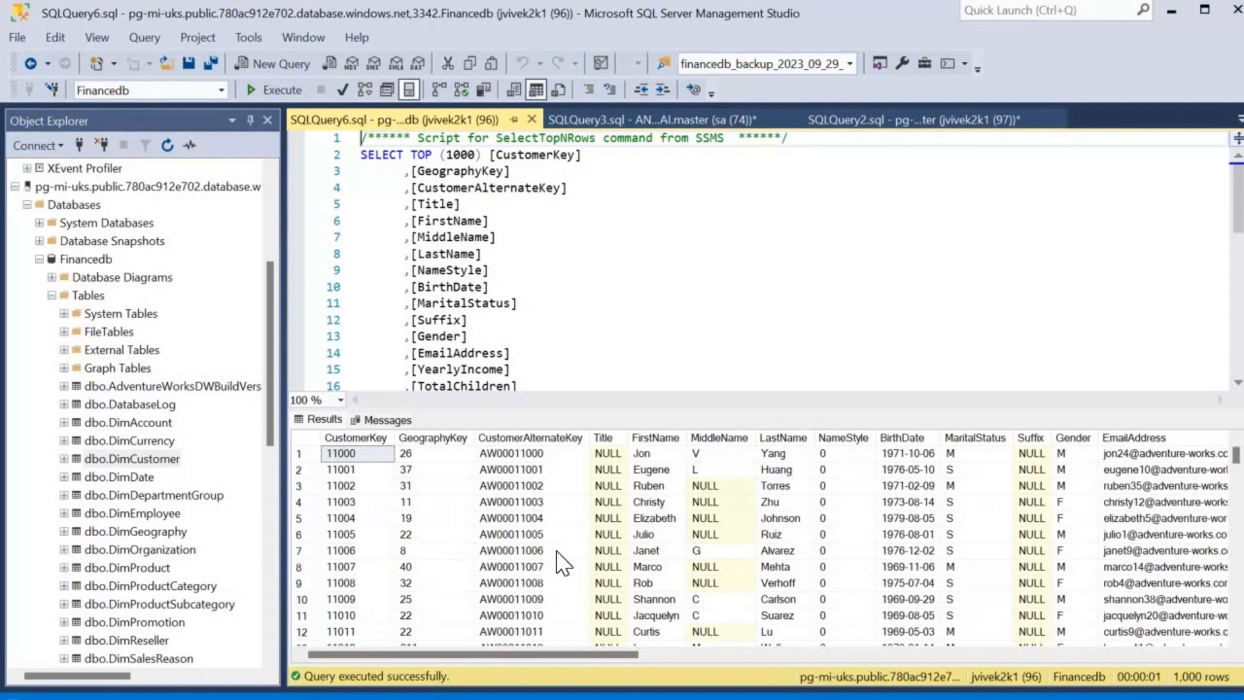
Review the source server's databases, and switch back to the Azure SQL Migration dashboard in Azure Data Studio.
scroll(90, 236, up, 5)
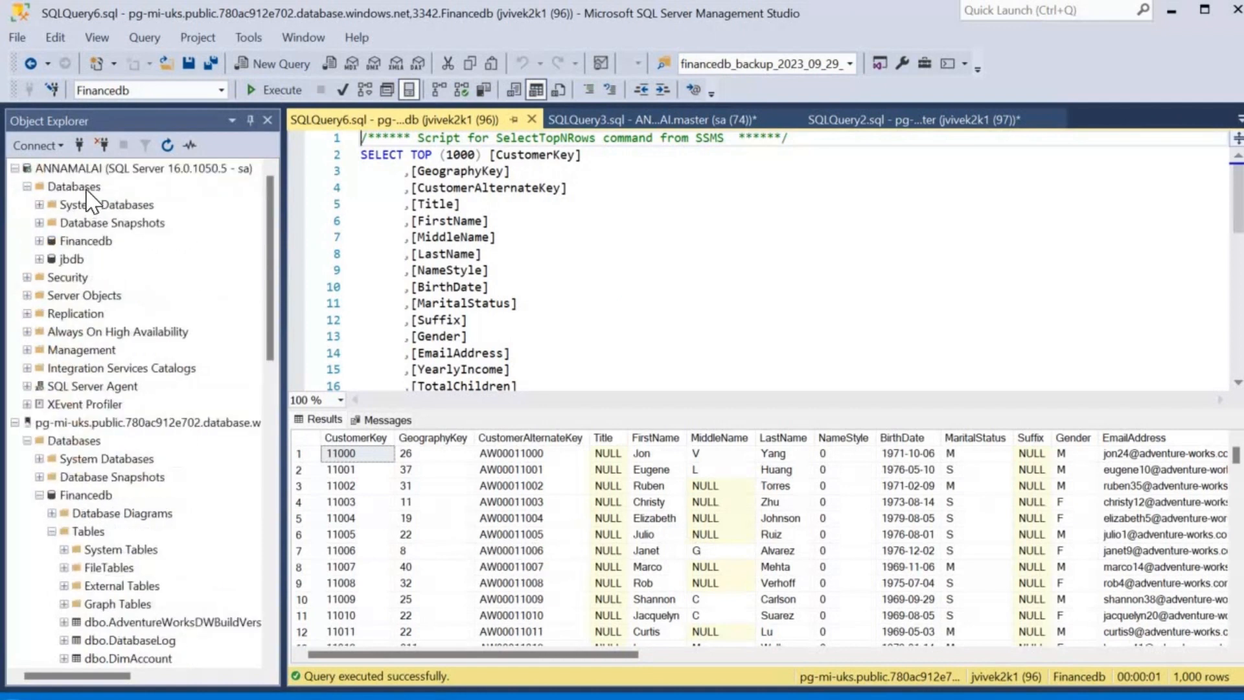
click(88, 187)
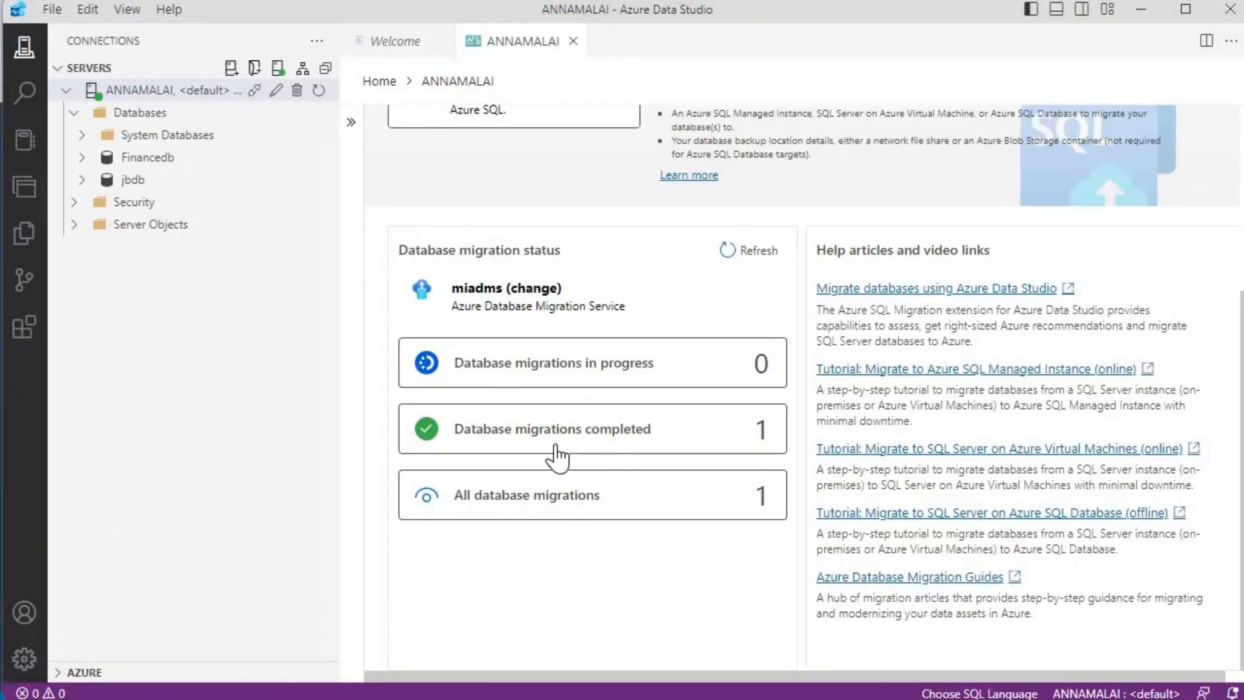
scroll(556, 389, up, 5)
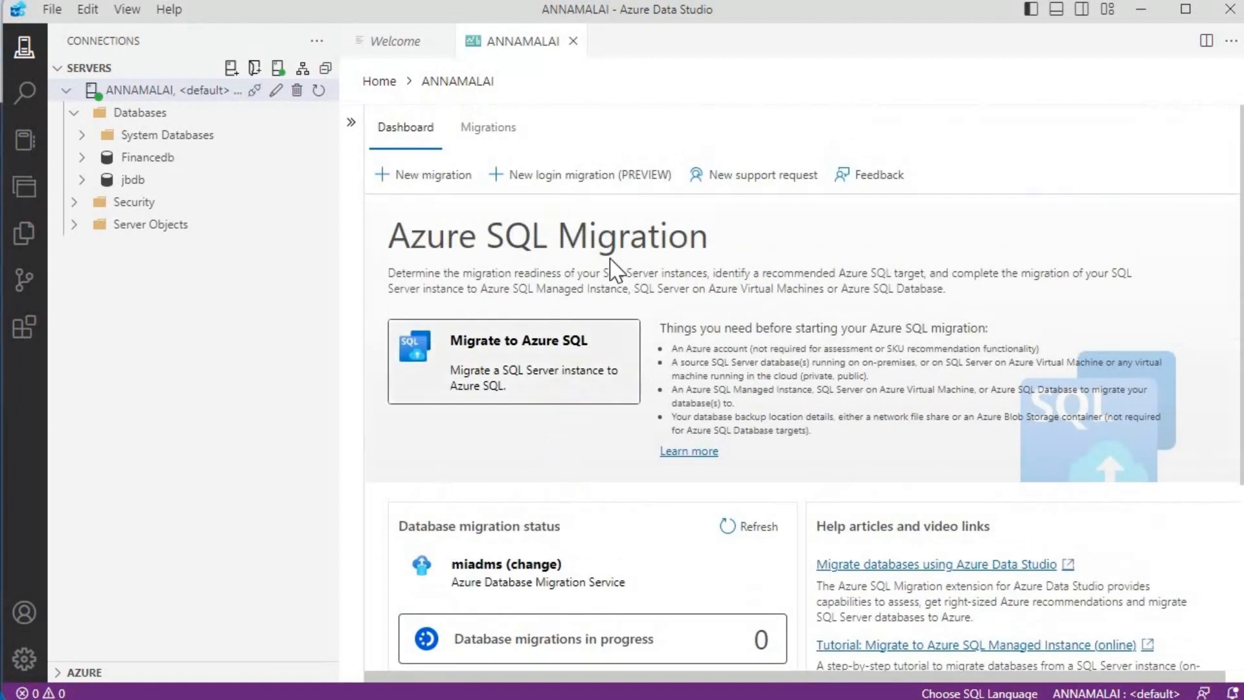